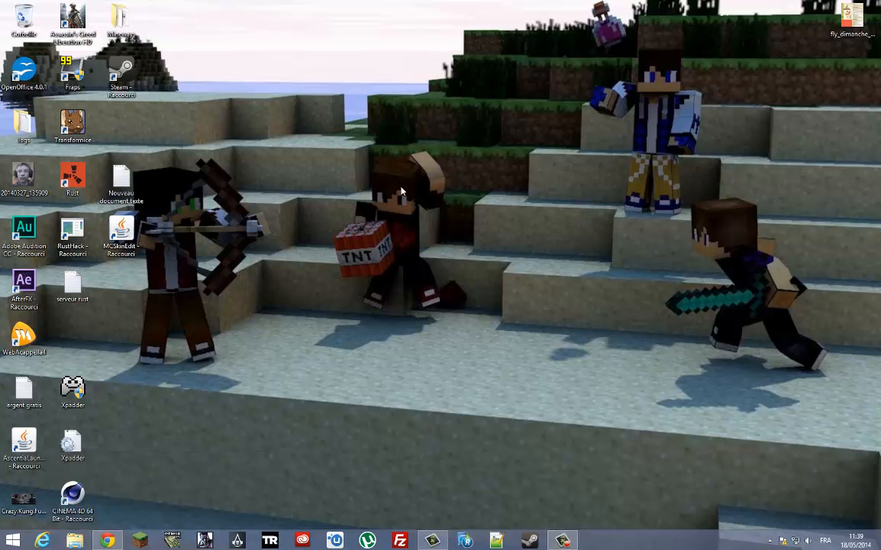
{"action": "left_click_drag", "start_coordinate": [285, 358], "coordinate": [189, 200]}
{"action": "left_click_drag", "start_coordinate": [548, 120], "coordinate": [313, 385]}
{"action": "left_click", "coordinate": [562, 540]}
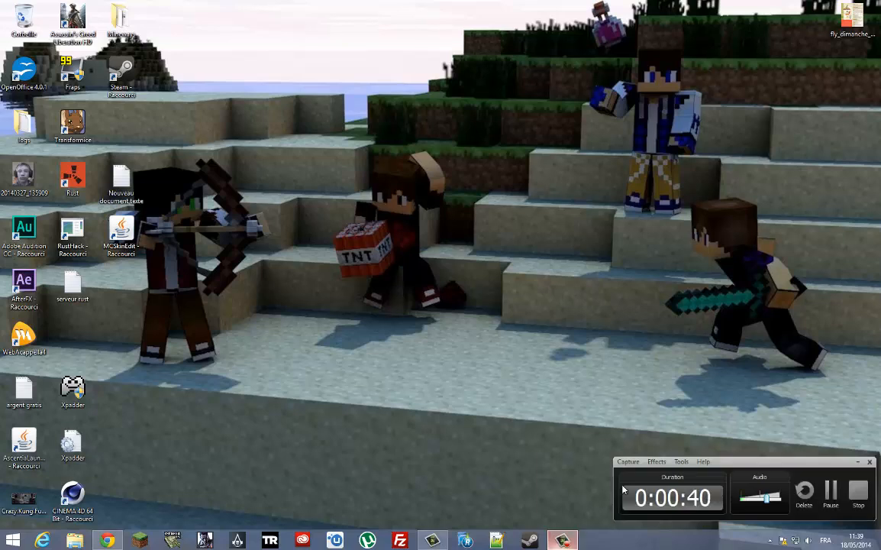
{"action": "left_click", "coordinate": [834, 486]}
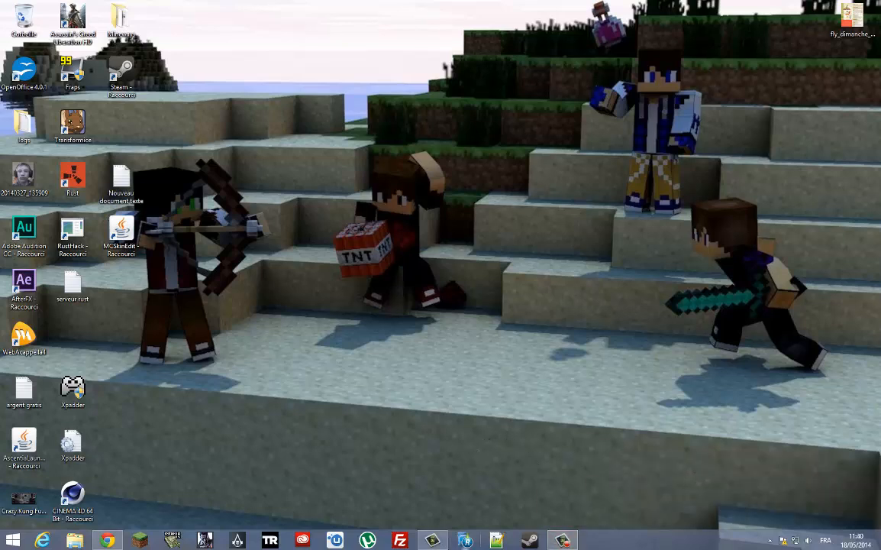
{"action": "left_click_drag", "start_coordinate": [504, 140], "coordinate": [305, 331]}
Launch CINEMA 4D and add a cube primitive to the empty scene.
{"action": "double_click", "coordinate": [72, 496]}
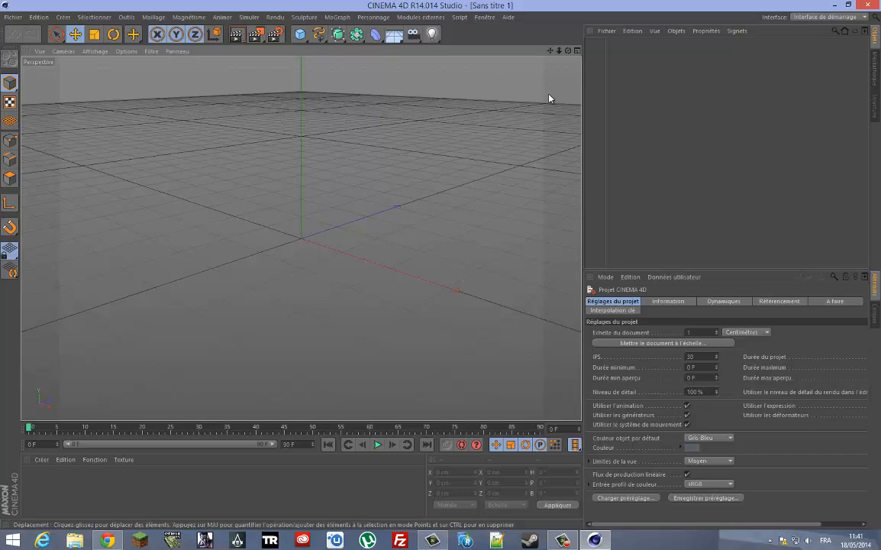
{"action": "left_click_drag", "start_coordinate": [568, 51], "coordinate": [441, 270]}
{"action": "left_click", "coordinate": [299, 35]}
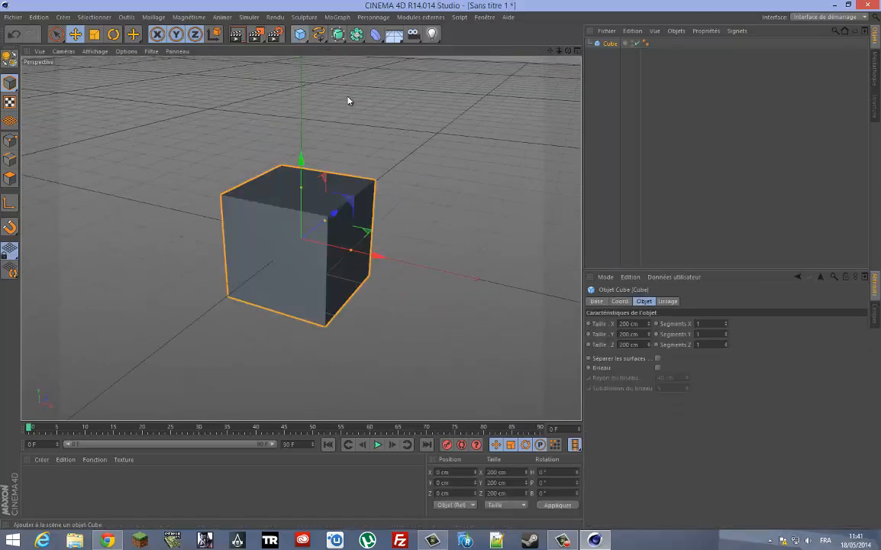
Size the cube as the character's torso: 40 cm in X, 60 cm in Y and 20 cm in Z.
{"action": "left_click", "coordinate": [647, 321]}
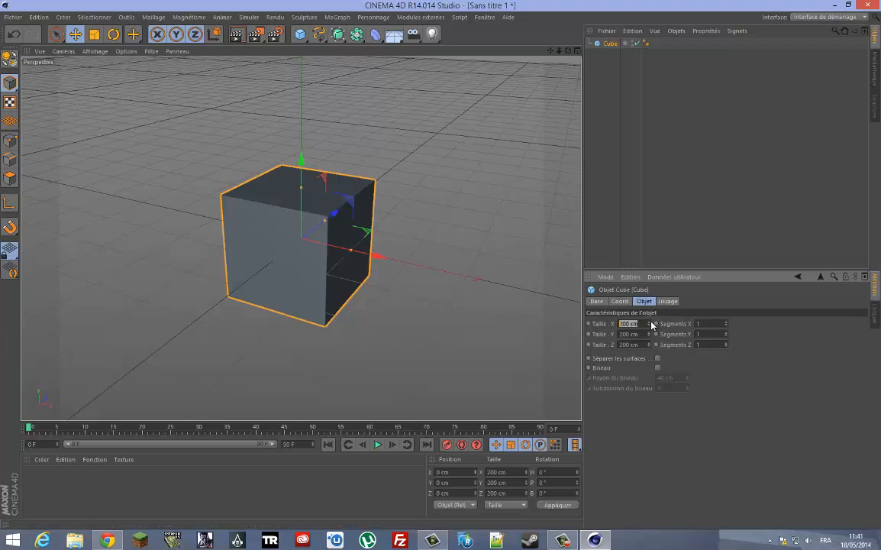
{"action": "left_click_drag", "start_coordinate": [649, 324], "coordinate": [648, 325]}
{"action": "type", "text": "40"}
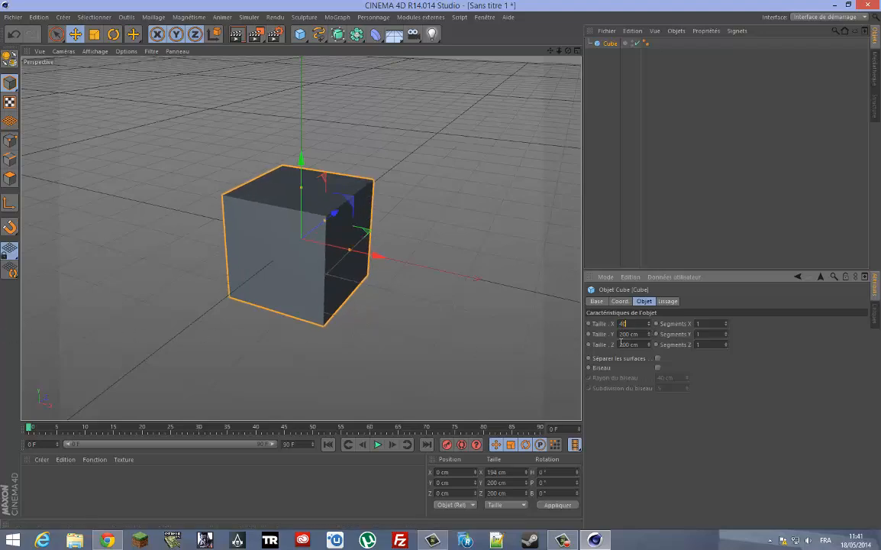
{"action": "key", "text": "Tab"}
{"action": "type", "text": "60"}
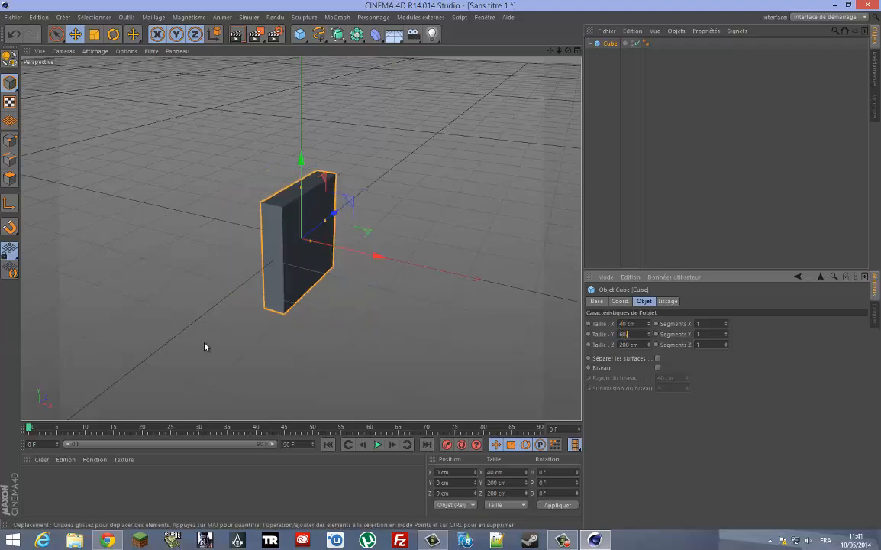
{"action": "key", "text": "Tab"}
{"action": "type", "text": "20"}
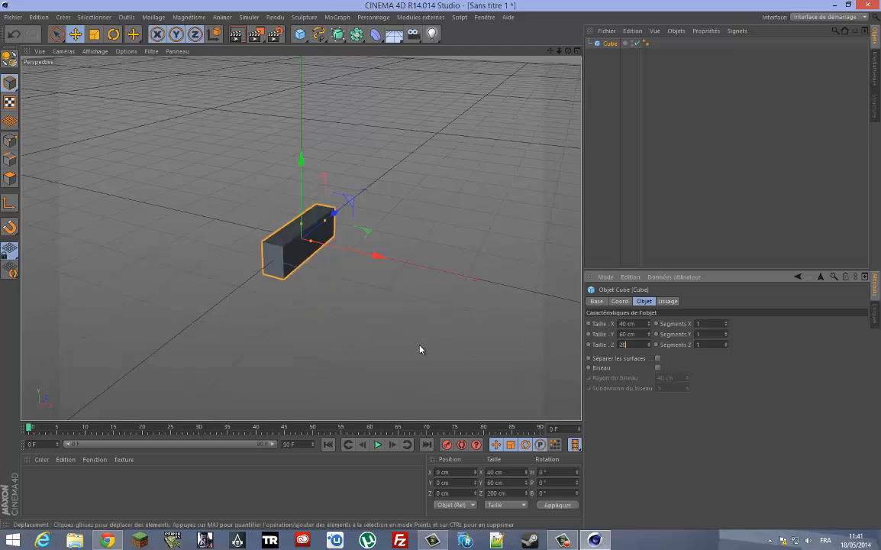
{"action": "key", "text": "Return"}
{"action": "left_click", "coordinate": [401, 319]}
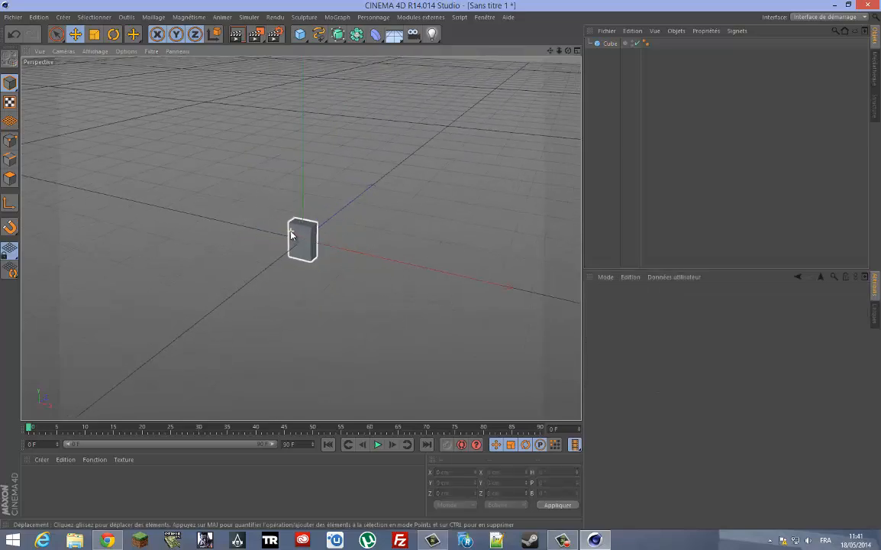
Add a second cube for the head and size it 40 cm in X, Y and Z.
{"action": "scroll", "coordinate": [305, 242], "scroll_direction": "up", "scroll_amount": 5}
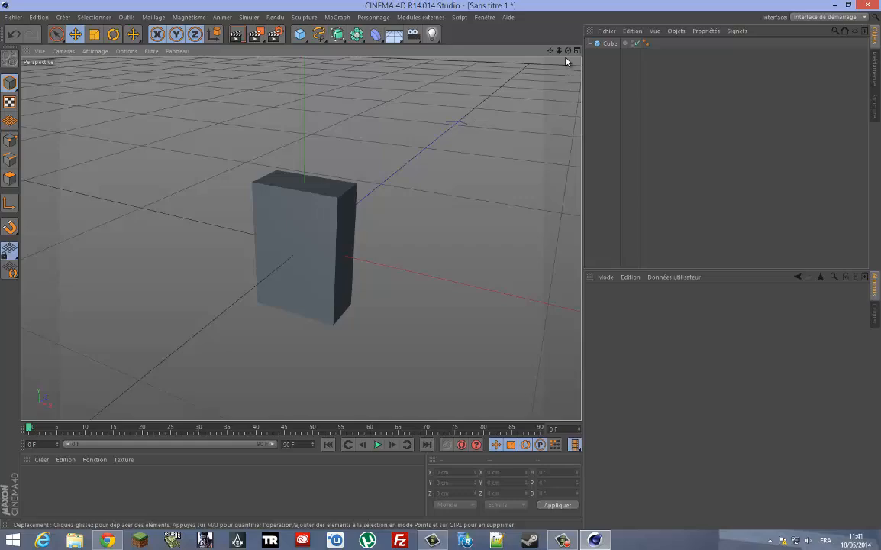
{"action": "left_click_drag", "start_coordinate": [440, 270], "coordinate": [443, 269], "text": "alt"}
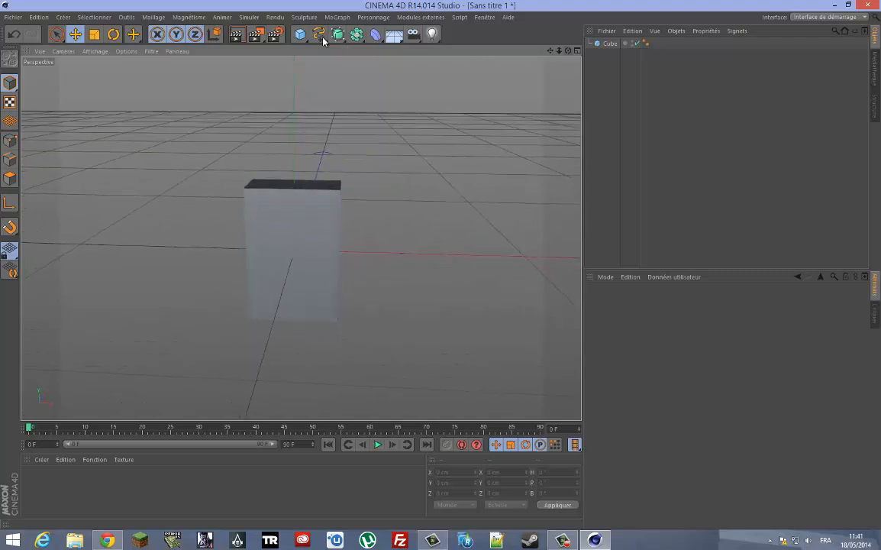
{"action": "left_click", "coordinate": [299, 34]}
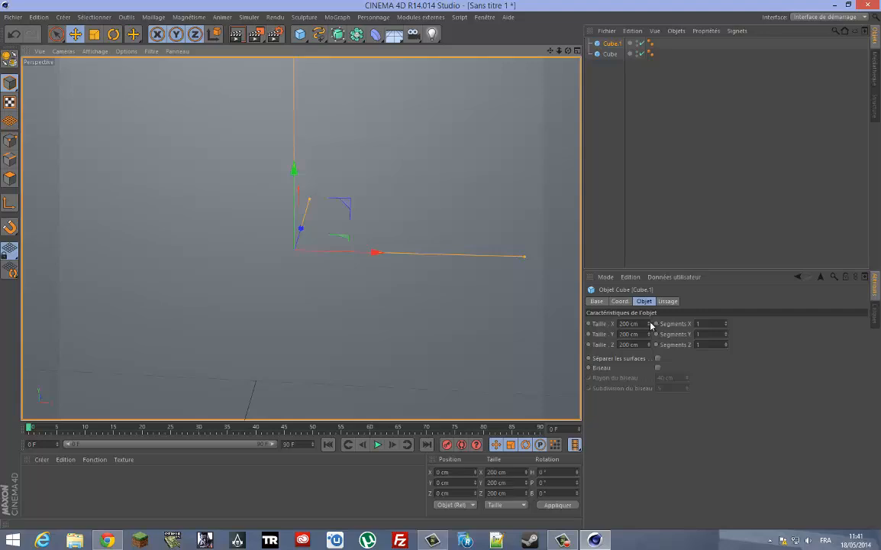
{"action": "double_click", "coordinate": [500, 472]}
{"action": "type", "text": "40"}
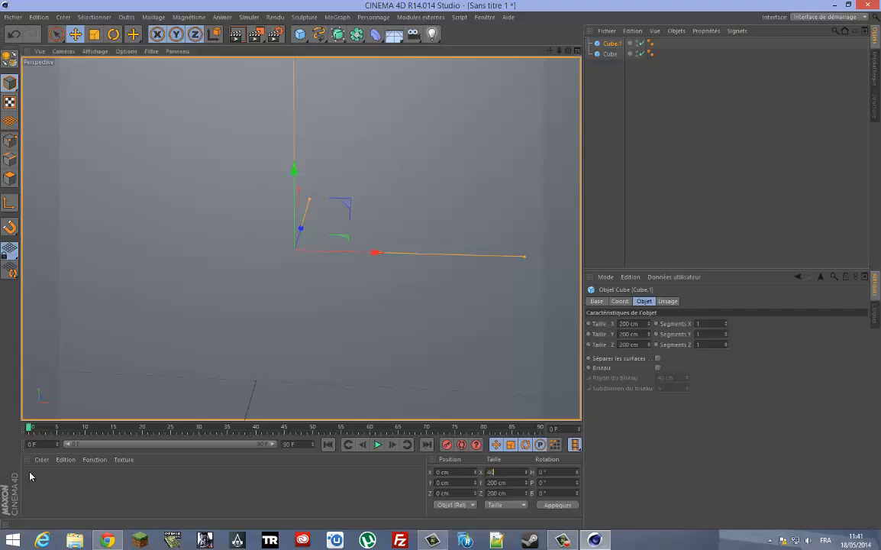
{"action": "key", "text": "Return"}
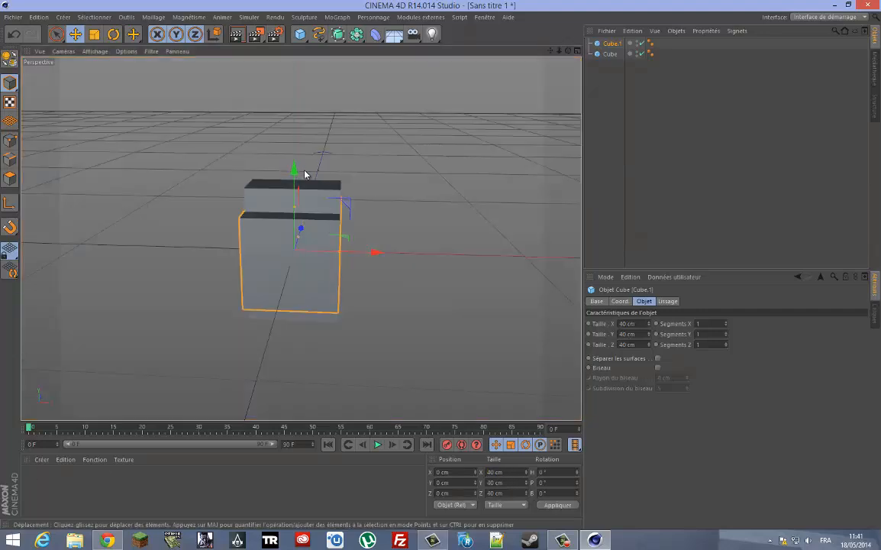
Raise the head cube above the torso and set its Y position to 51 cm.
{"action": "left_click_drag", "start_coordinate": [305, 174], "coordinate": [305, 70]}
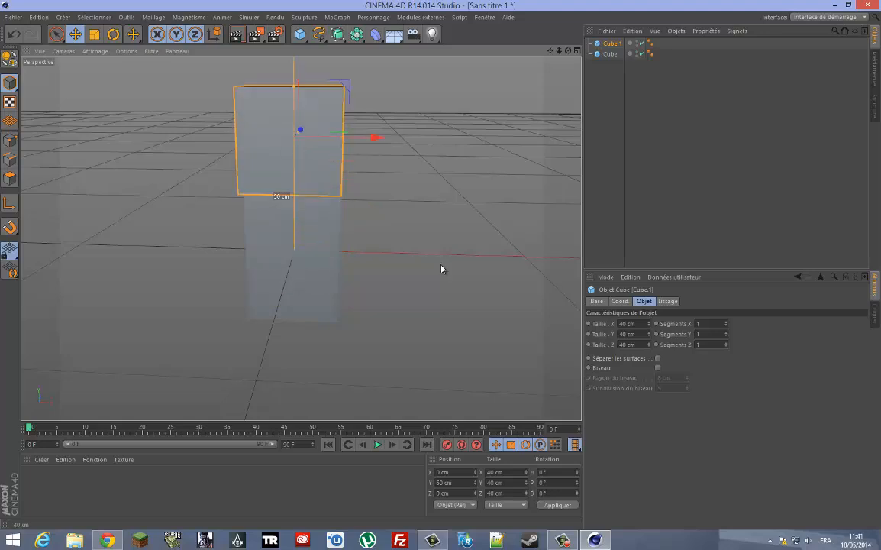
{"action": "left_click_drag", "start_coordinate": [568, 51], "coordinate": [558, 365]}
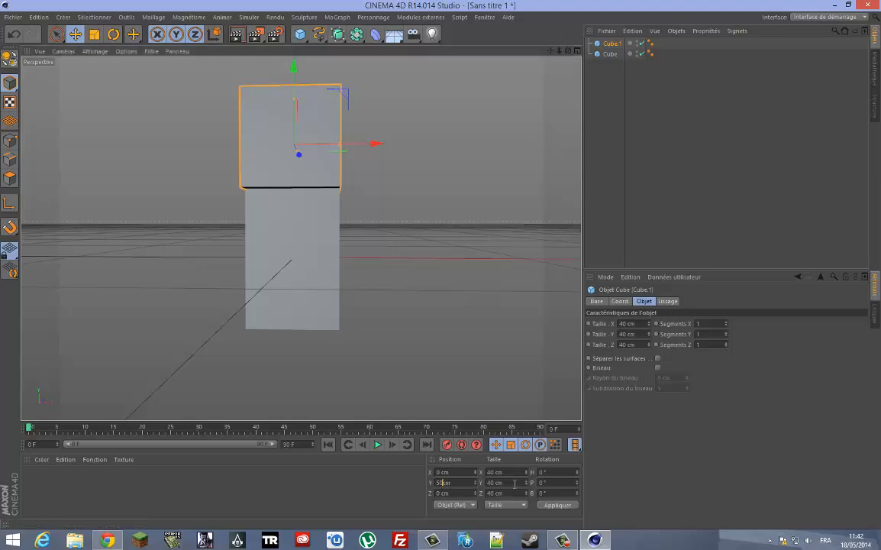
{"action": "key", "text": "BackSpace"}
{"action": "type", "text": "1"}
{"action": "key", "text": "Return"}
{"action": "left_click_drag", "start_coordinate": [568, 51], "coordinate": [441, 268]}
{"action": "left_click", "coordinate": [456, 142]}
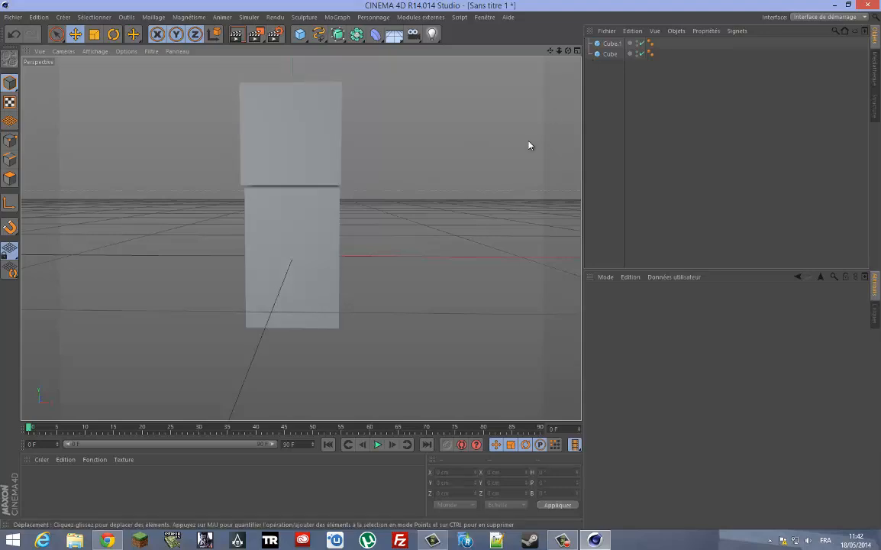
Add a third cube for an arm, sized 20 cm in X, 60 cm in Y and 20 cm in Z.
{"action": "left_click", "coordinate": [301, 35]}
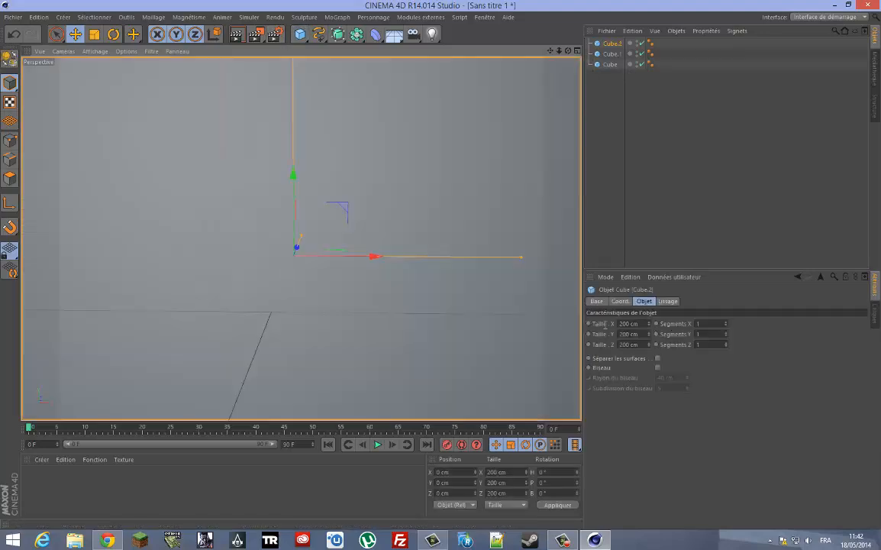
{"action": "left_click_drag", "start_coordinate": [638, 324], "coordinate": [0, 353]}
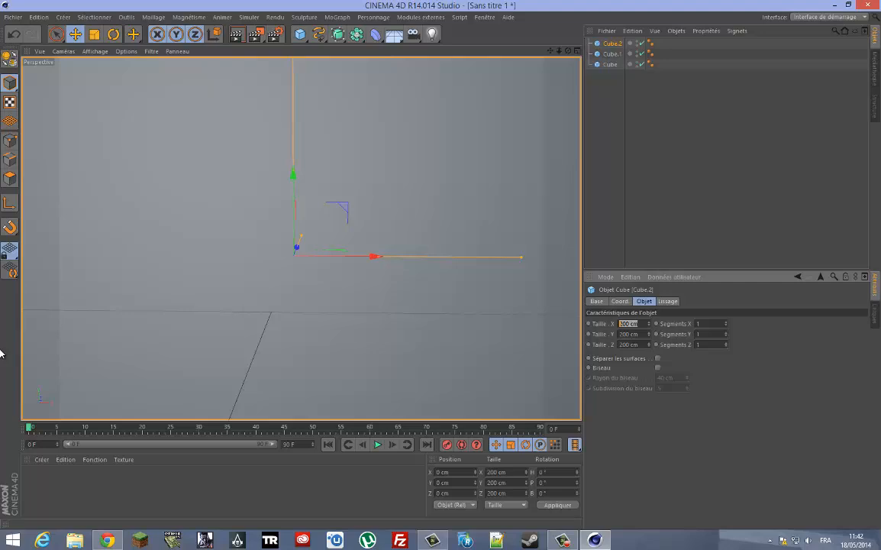
{"action": "type", "text": "20"}
{"action": "key", "text": "Tab"}
{"action": "type", "text": "80"}
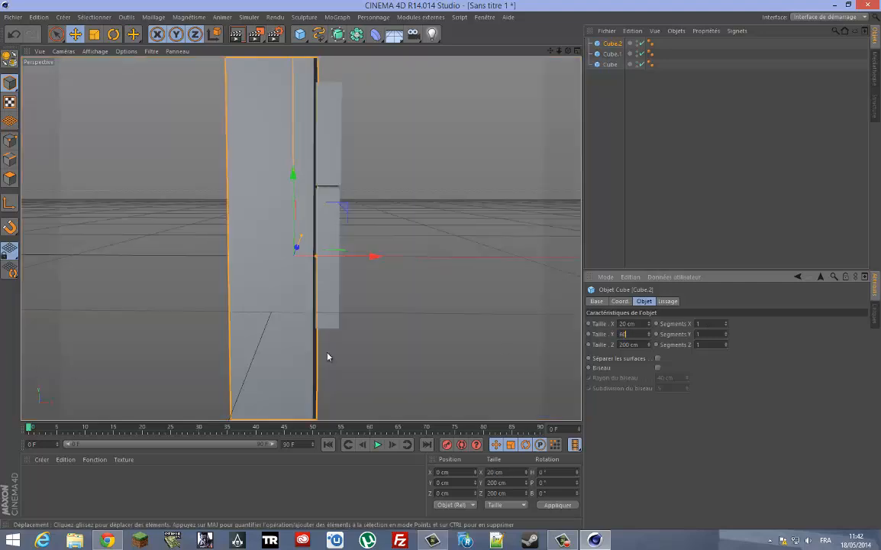
{"action": "key", "text": "Tab"}
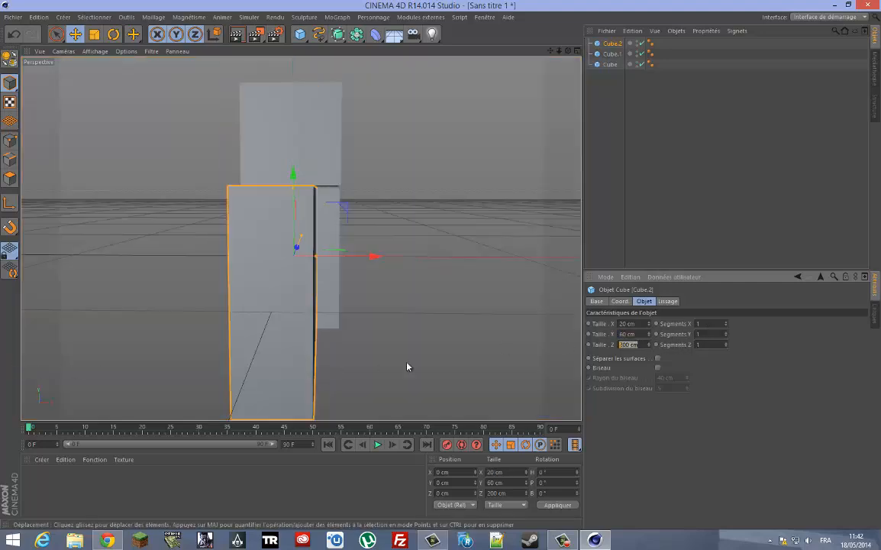
{"action": "type", "text": "20"}
{"action": "key", "text": "Return"}
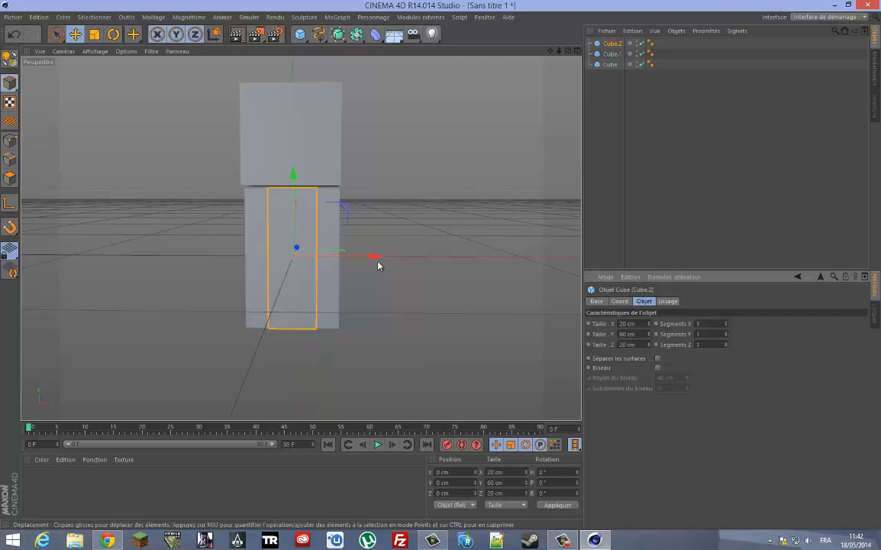
Move the arm cube beside the torso on the negative X side and set its X position to -31 cm.
{"action": "left_click_drag", "start_coordinate": [361, 258], "coordinate": [295, 262]}
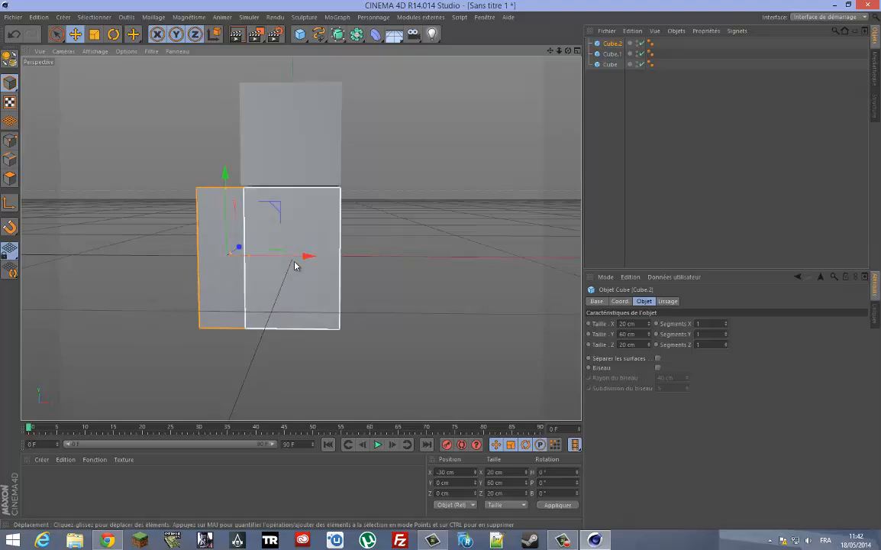
{"action": "left_click", "coordinate": [447, 473]}
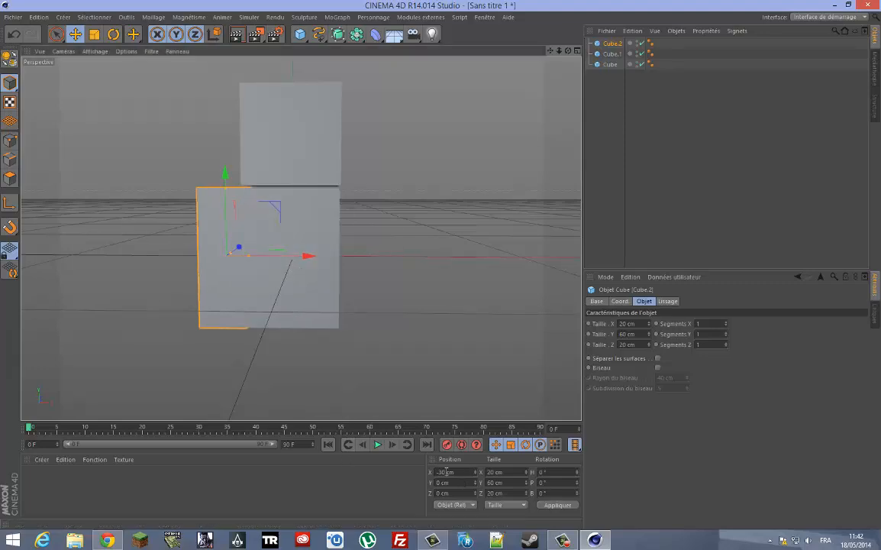
{"action": "key", "text": "BackSpace"}
{"action": "type", "text": "1"}
{"action": "key", "text": "Return"}
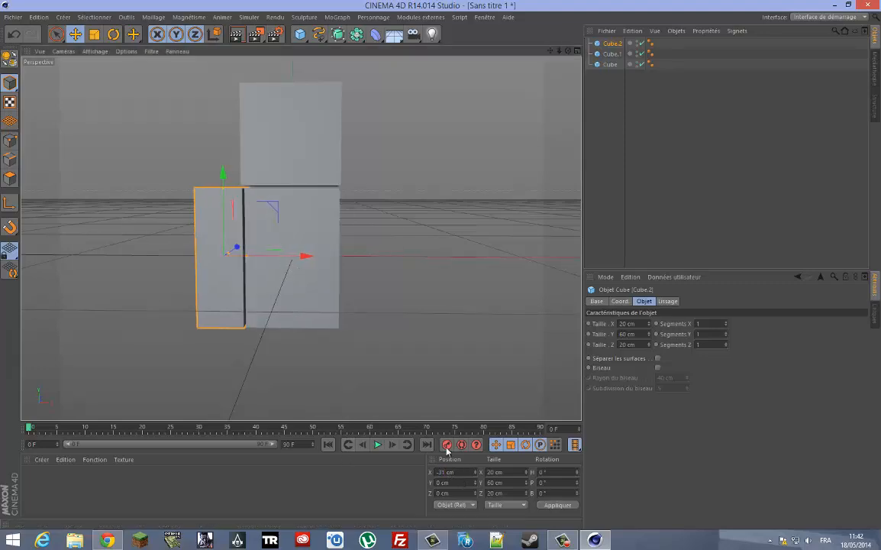
{"action": "left_click", "coordinate": [468, 318]}
Duplicate the arm cube and place the copy on the torso's opposite side at X position 31 cm.
{"action": "left_click", "coordinate": [214, 249]}
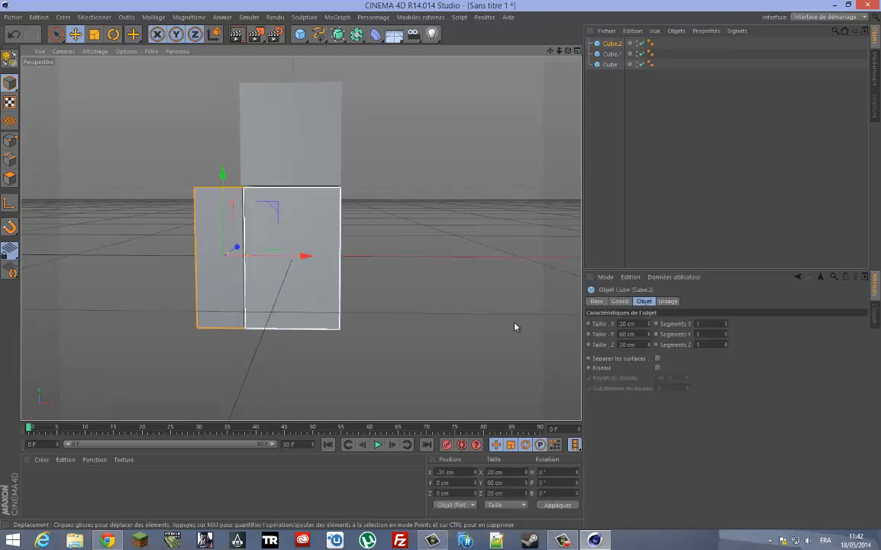
{"action": "key", "text": "ctrl+v"}
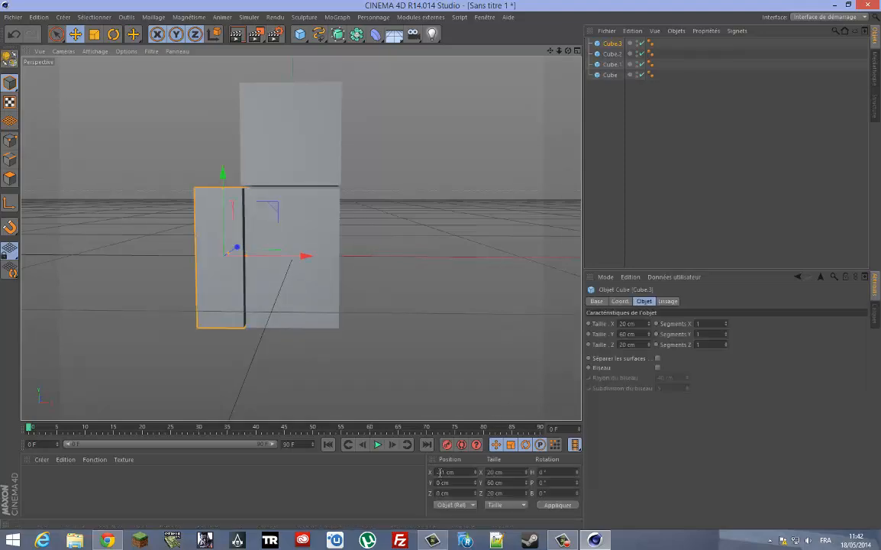
{"action": "left_click", "coordinate": [440, 473]}
{"action": "key", "text": "BackSpace"}
{"action": "key", "text": "Return"}
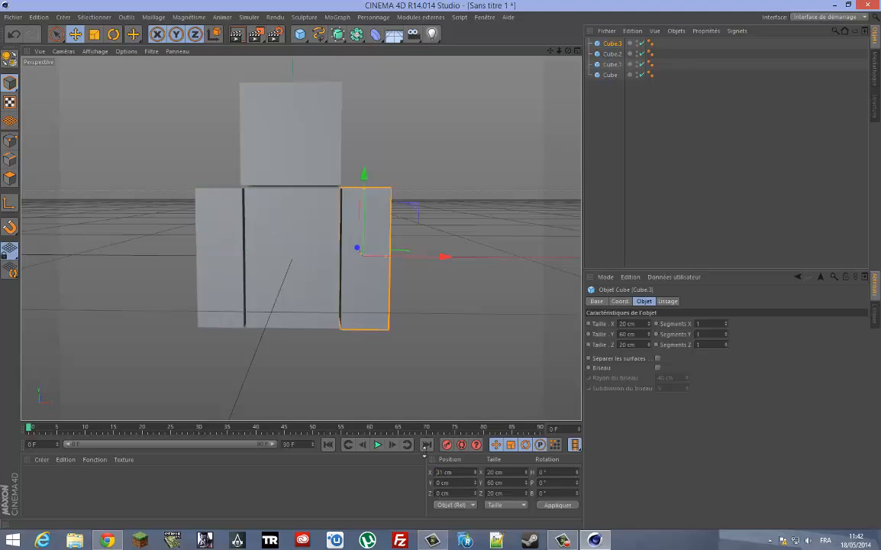
{"action": "left_click", "coordinate": [450, 214]}
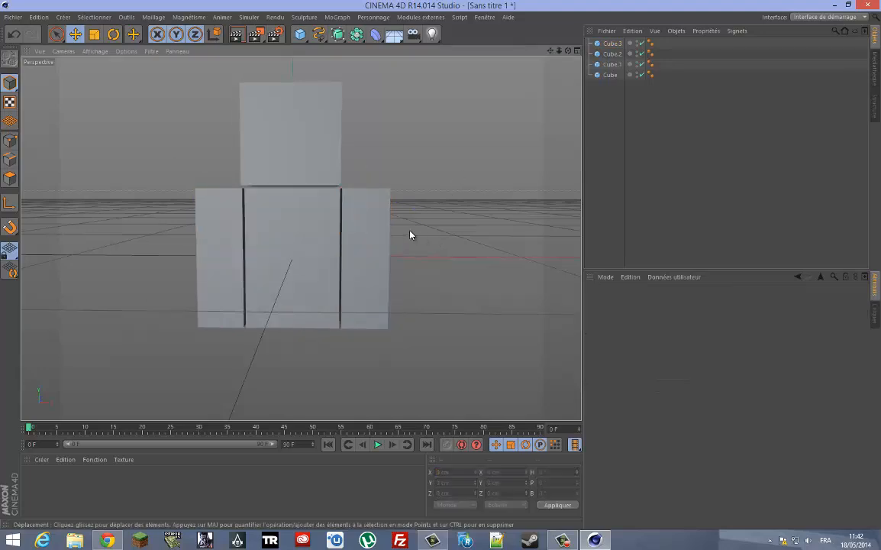
Duplicate the arm on the positive X side and move the copy down to Y position -60 cm as a leg.
{"action": "left_click", "coordinate": [391, 234]}
{"action": "key", "text": "ctrl+c"}
{"action": "left_click", "coordinate": [473, 263]}
{"action": "key", "text": "ctrl+v"}
{"action": "left_click_drag", "start_coordinate": [364, 185], "coordinate": [374, 325]}
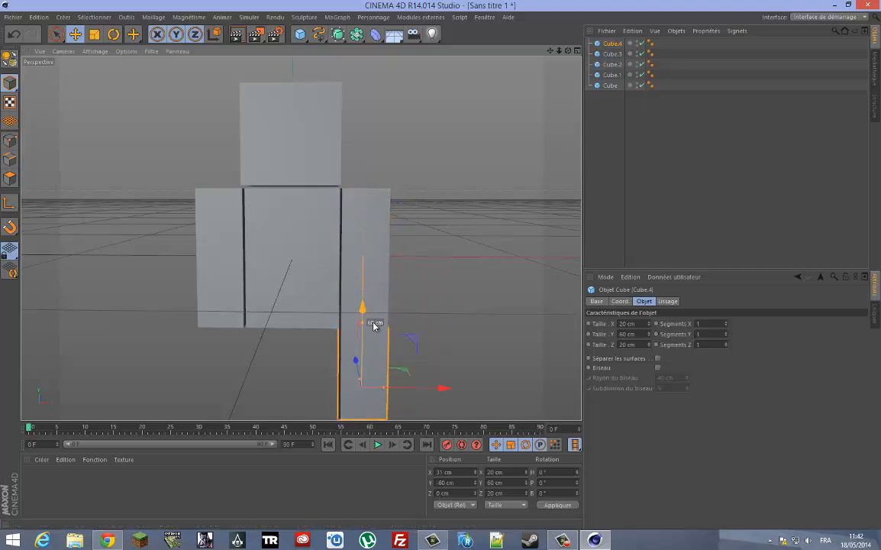
Slide the leg cube under the torso and set its position to X 10.5 cm and Y -60.5 cm.
{"action": "left_click_drag", "start_coordinate": [567, 50], "coordinate": [492, 339]}
{"action": "left_click_drag", "start_coordinate": [449, 401], "coordinate": [437, 403]}
{"action": "key", "text": "ctrl+z"}
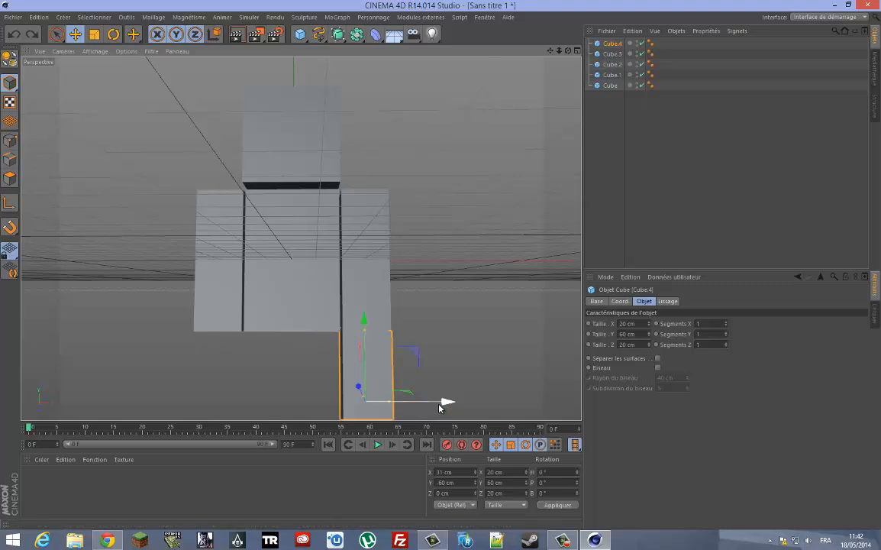
{"action": "left_click_drag", "start_coordinate": [439, 408], "coordinate": [400, 404]}
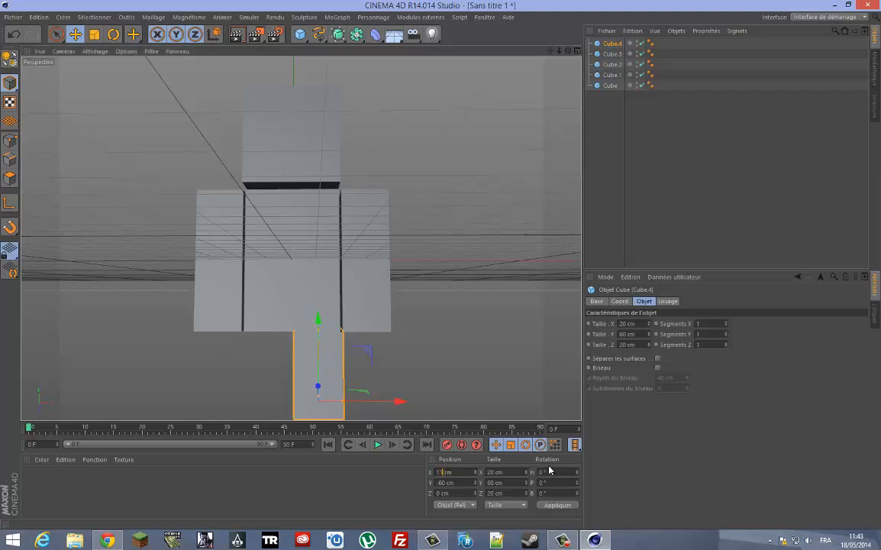
{"action": "key", "text": "BackSpace"}
{"action": "key", "text": "BackSpace"}
{"action": "type", "text": "10"}
{"action": "type", "text": ".5"}
{"action": "left_click", "coordinate": [489, 270]}
{"action": "left_click_drag", "start_coordinate": [568, 52], "coordinate": [443, 265]}
Duplicate the leg cube and set the copy's X position to -10.5 cm.
{"action": "left_click", "coordinate": [325, 362]}
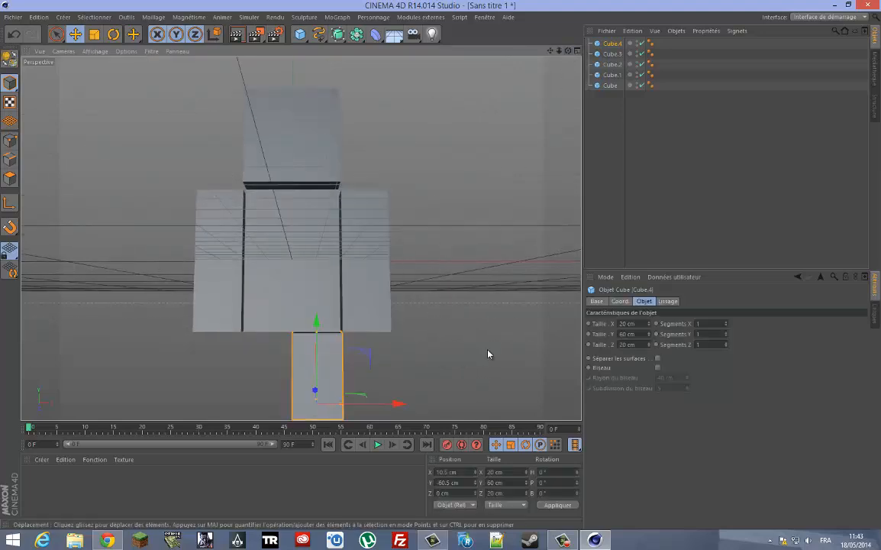
{"action": "key", "text": "ctrl+c"}
{"action": "key", "text": "ctrl+v"}
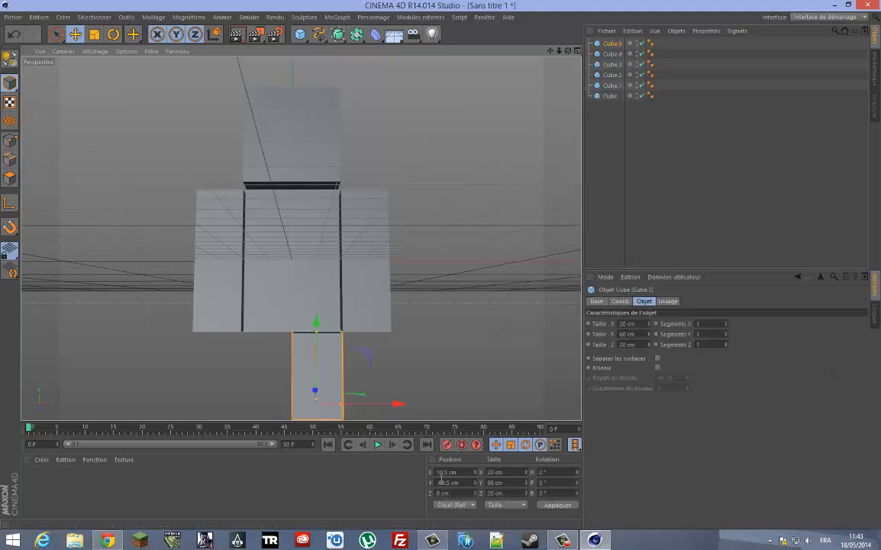
{"action": "left_click", "coordinate": [449, 473]}
{"action": "type", "text": "-"}
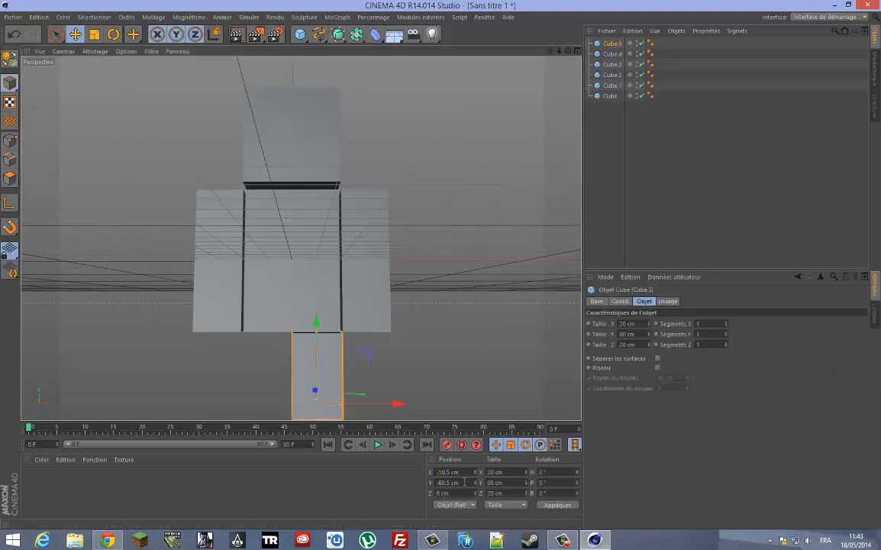
{"action": "key", "text": "Return"}
{"action": "left_click", "coordinate": [479, 324]}
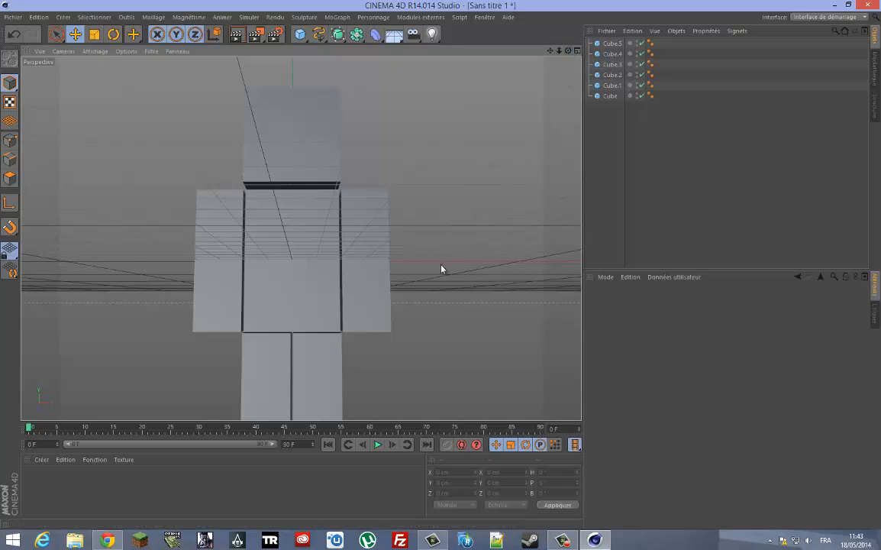
Try rotating the arm on the positive X side about its pitch axis, and undo the rotation.
{"action": "left_click_drag", "start_coordinate": [442, 268], "coordinate": [442, 270], "text": "alt"}
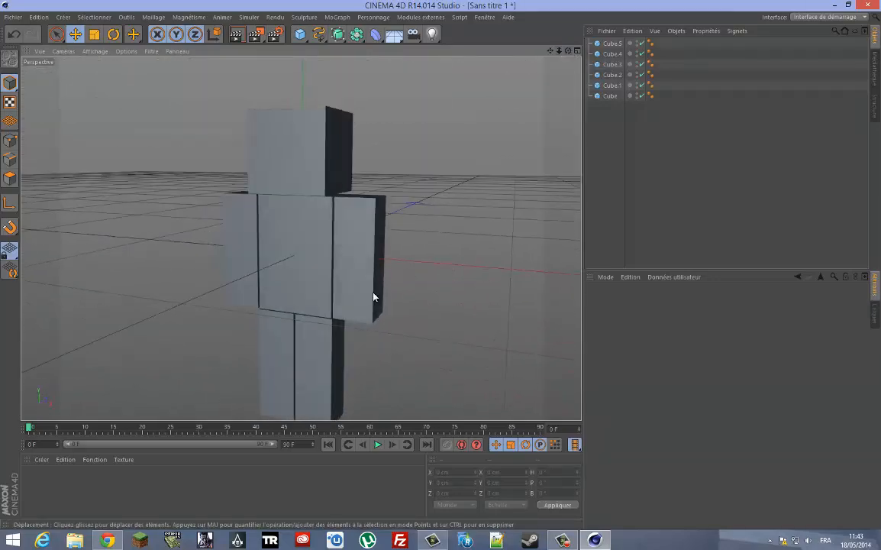
{"action": "left_click", "coordinate": [371, 294]}
{"action": "key", "text": "r"}
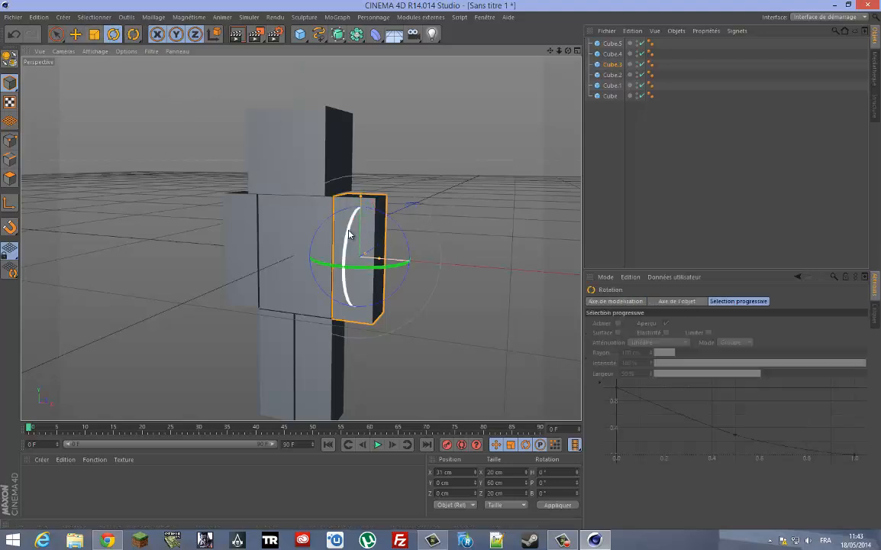
{"action": "left_click_drag", "start_coordinate": [353, 229], "coordinate": [387, 269]}
{"action": "key", "text": "ctrl+z"}
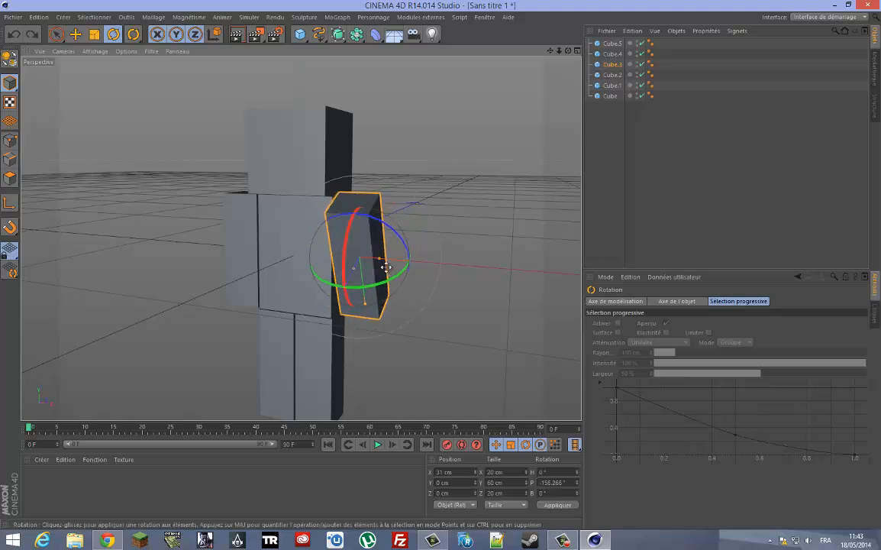
{"action": "left_click", "coordinate": [445, 155]}
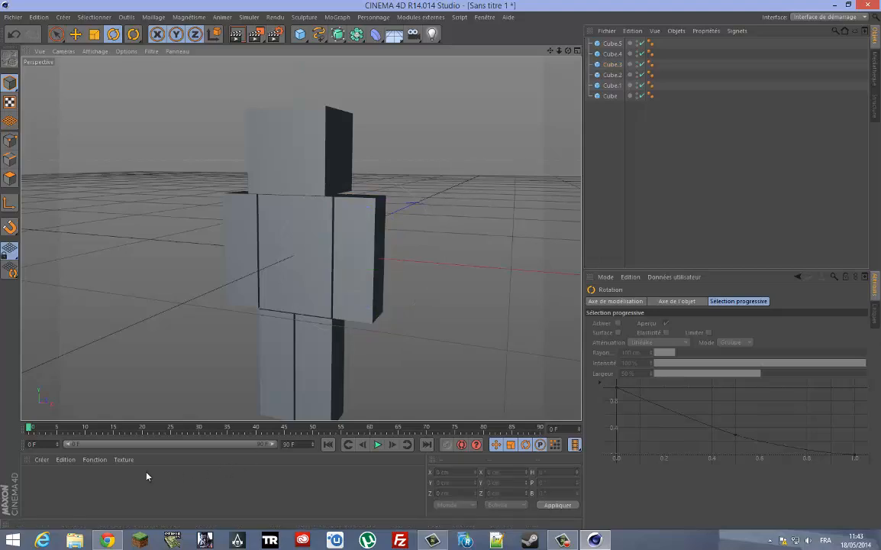
Rename the leg cube on the negative X side "Jambe droite" and the other leg cube "Jambe gauche".
{"action": "left_click", "coordinate": [612, 43]}
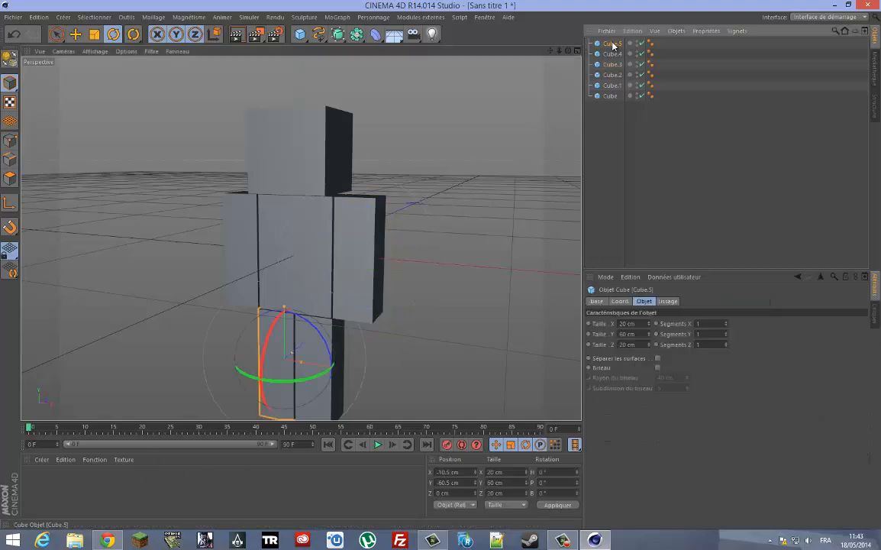
{"action": "double_click", "coordinate": [612, 44]}
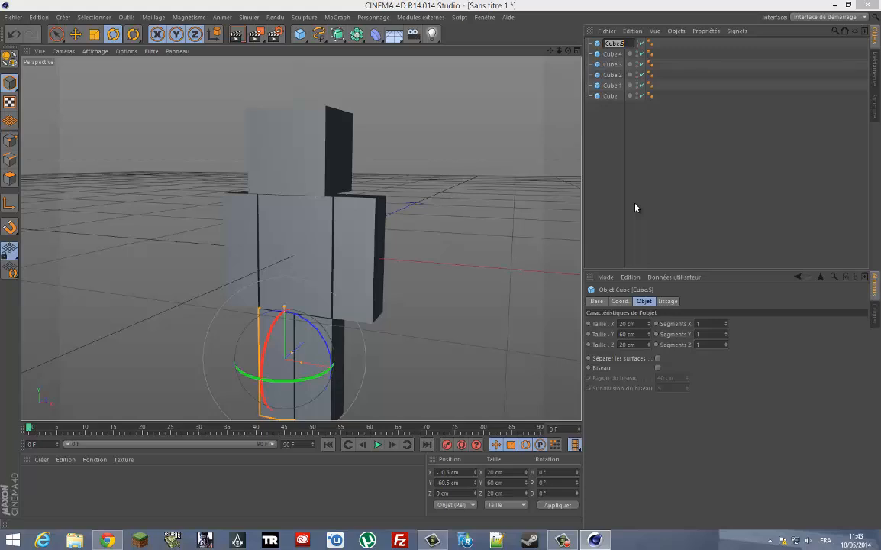
{"action": "type", "text": "j"}
{"action": "type", "text": "ambe droite"}
{"action": "key", "text": "Return"}
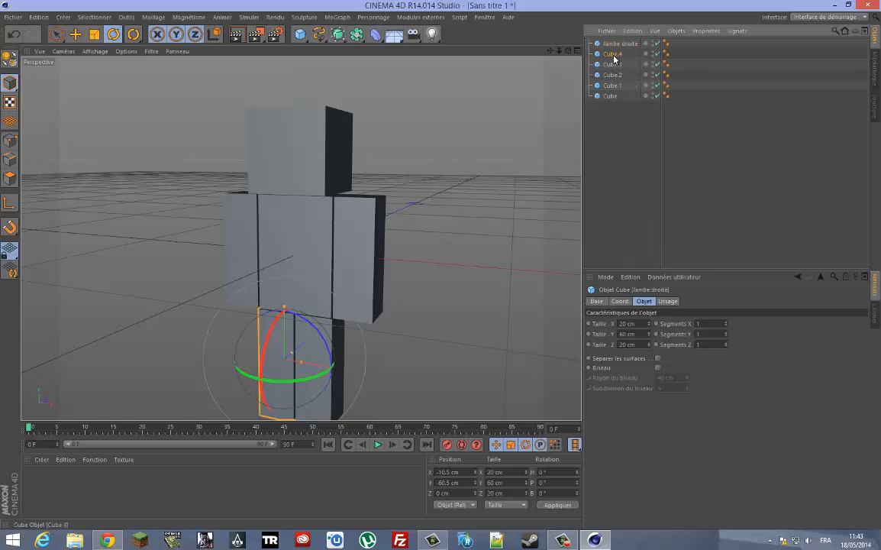
{"action": "left_click", "coordinate": [613, 54]}
{"action": "double_click", "coordinate": [612, 54]}
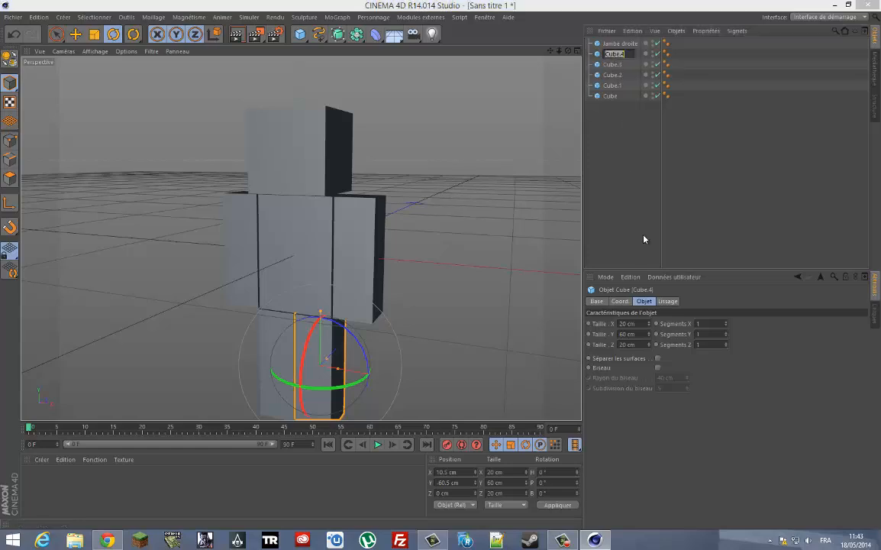
{"action": "type", "text": "J"}
{"action": "type", "text": "ambe gauche"}
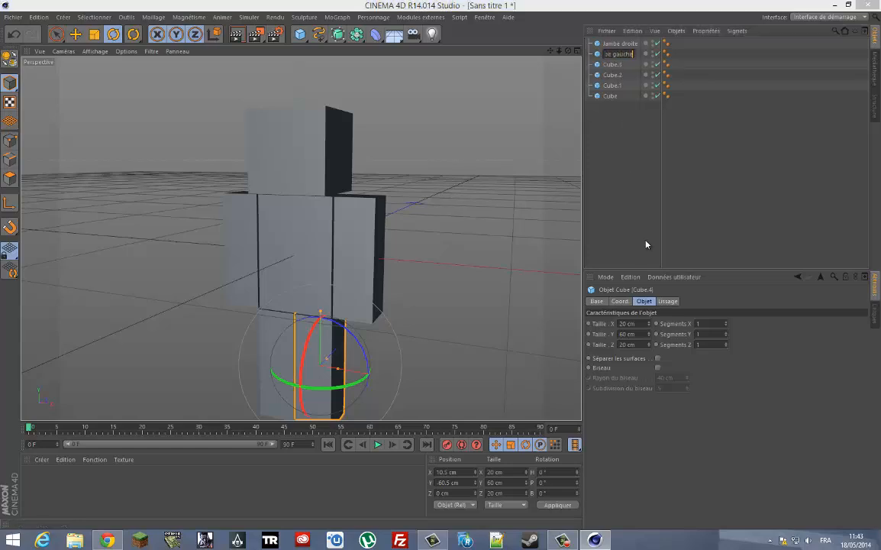
{"action": "key", "text": "Return"}
Rename the arm cube on the positive X side "Bras gauche" and the opposite arm cube "Bras droit".
{"action": "left_click", "coordinate": [611, 65]}
{"action": "double_click", "coordinate": [612, 65]}
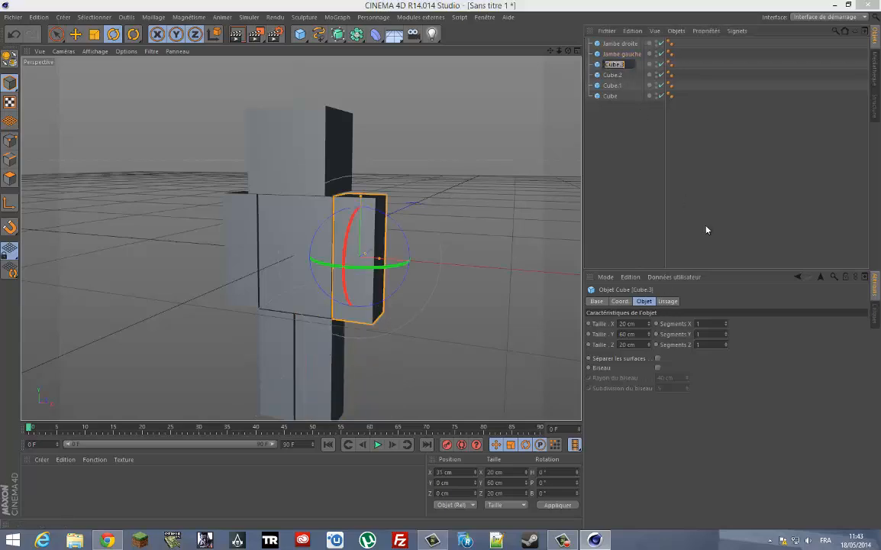
{"action": "type", "text": "Bra"}
{"action": "type", "text": "s gauche"}
{"action": "key", "text": "Return"}
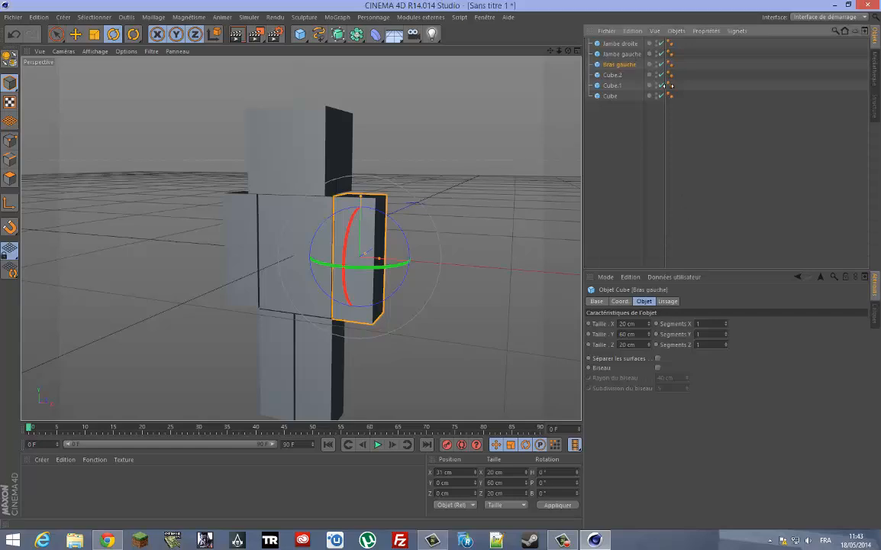
{"action": "double_click", "coordinate": [619, 76]}
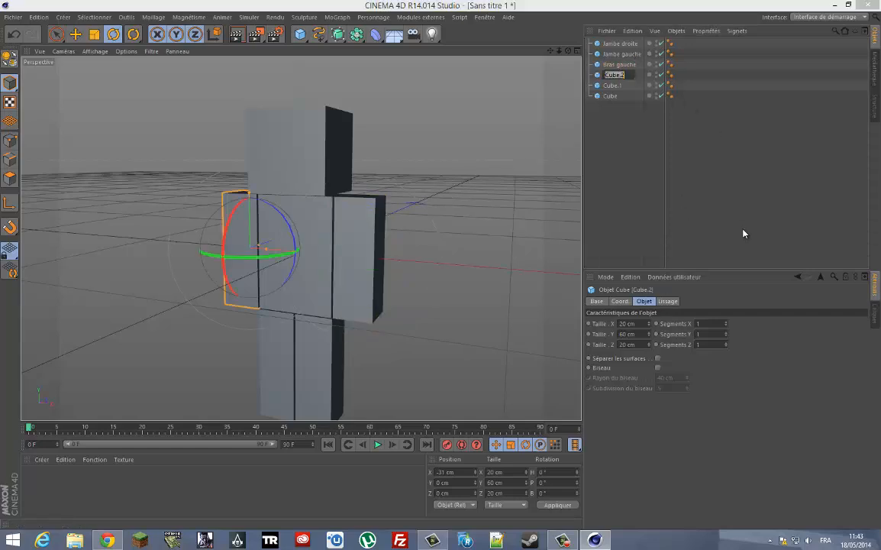
{"action": "type", "text": "Bras droit"}
{"action": "key", "text": "Return"}
Rename the head cube "Tête" and the torso cube "Torse".
{"action": "double_click", "coordinate": [612, 86]}
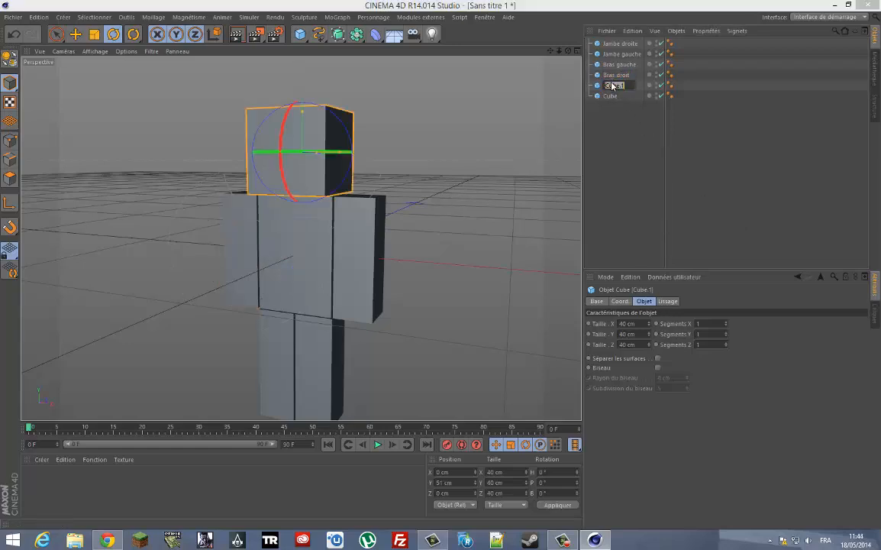
{"action": "type", "text": "Tête"}
{"action": "double_click", "coordinate": [611, 96]}
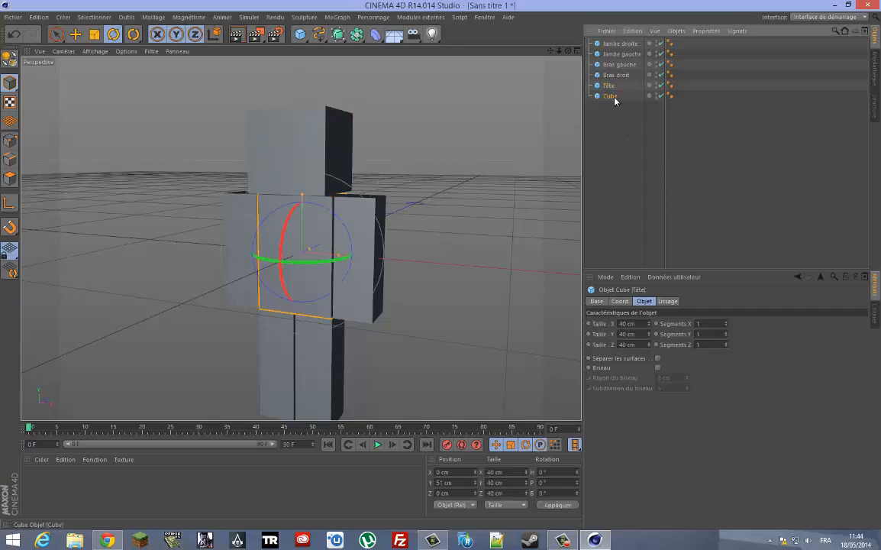
{"action": "type", "text": "Torse"}
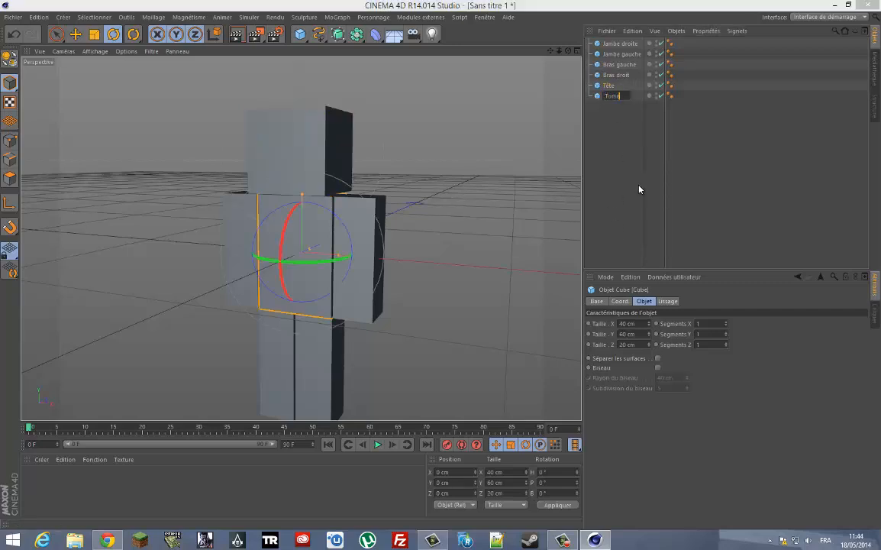
{"action": "key", "text": "Return"}
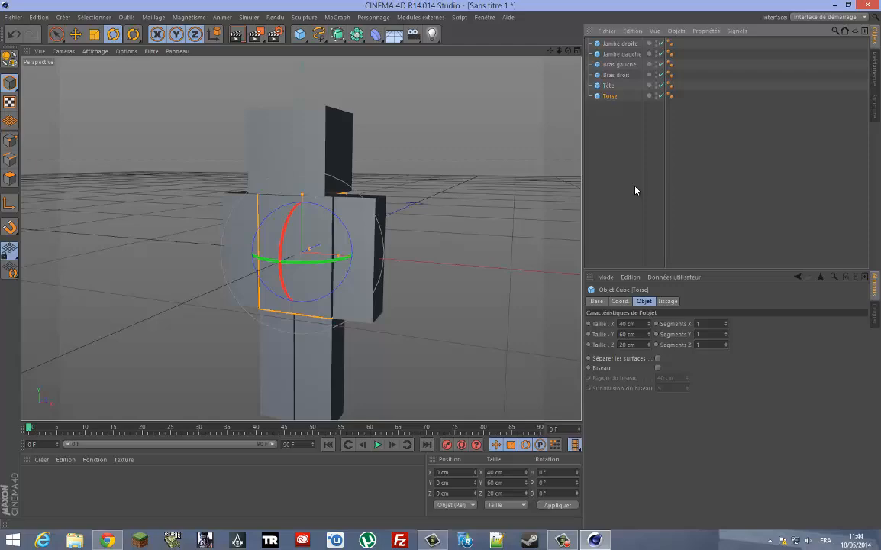
Create a new material and disable its specularity channel.
{"action": "left_click", "coordinate": [514, 195]}
{"action": "left_click_drag", "start_coordinate": [444, 268], "coordinate": [442, 269], "text": "alt"}
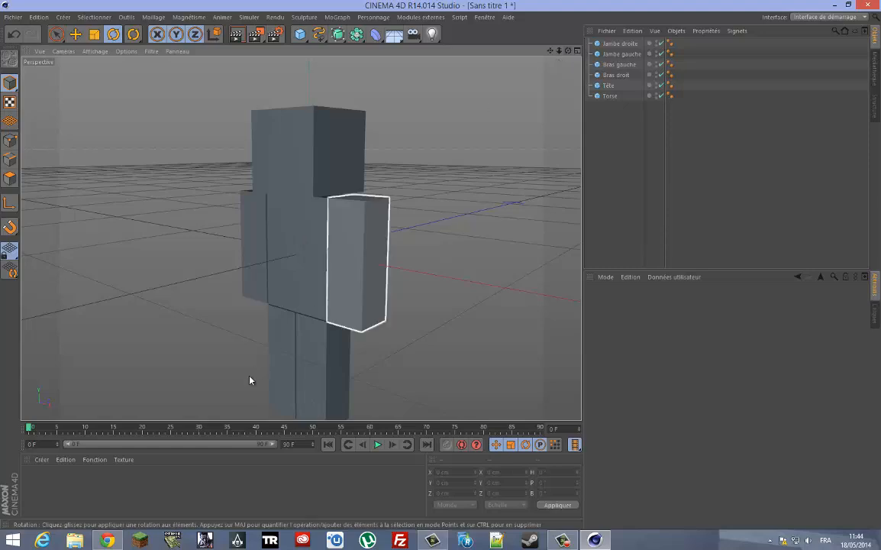
{"action": "double_click", "coordinate": [50, 472]}
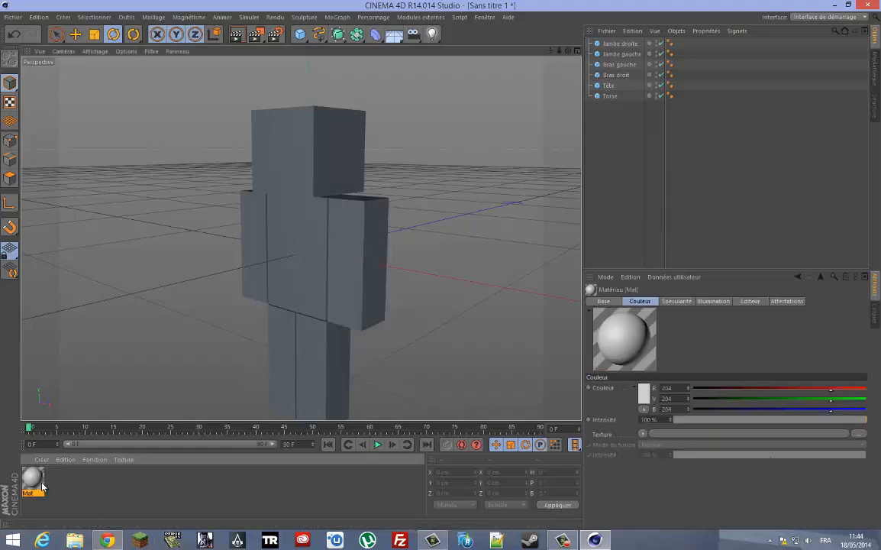
{"action": "double_click", "coordinate": [32, 481]}
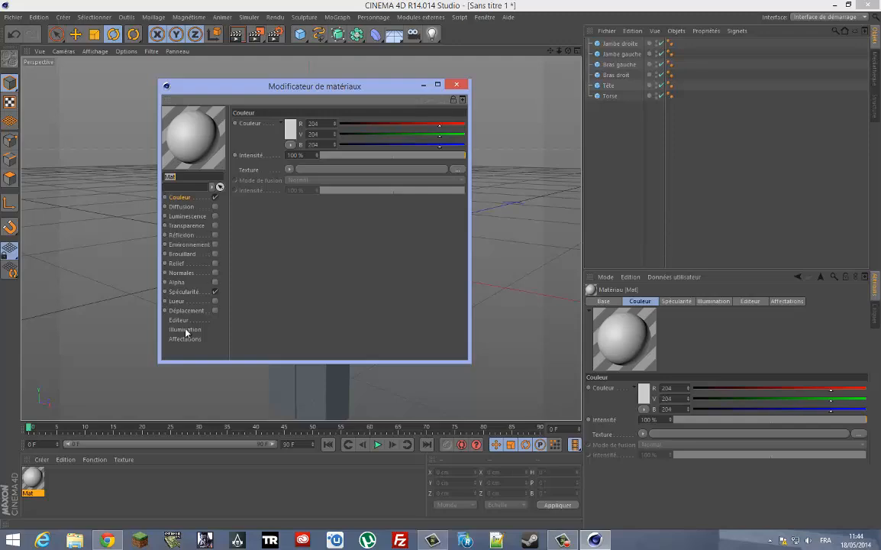
{"action": "left_click", "coordinate": [214, 292]}
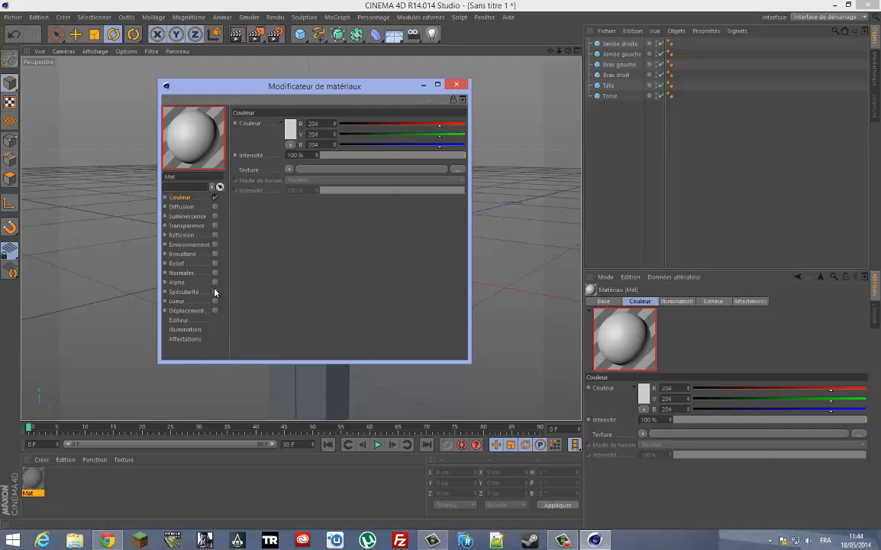
Load Herobrine.png as the material's colour texture and accept copying the image to the project location.
{"action": "left_click", "coordinate": [456, 169]}
{"action": "left_click", "coordinate": [111, 106]}
{"action": "double_click", "coordinate": [111, 107]}
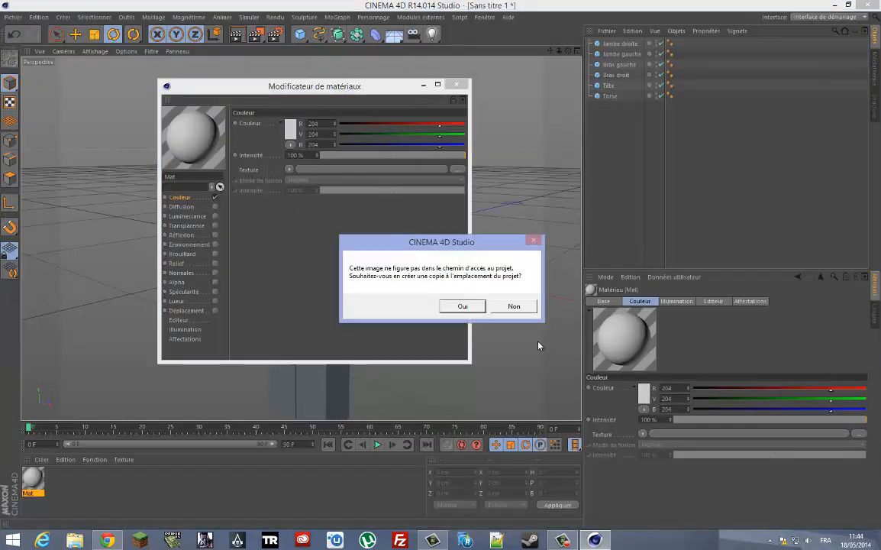
{"action": "left_click", "coordinate": [461, 305]}
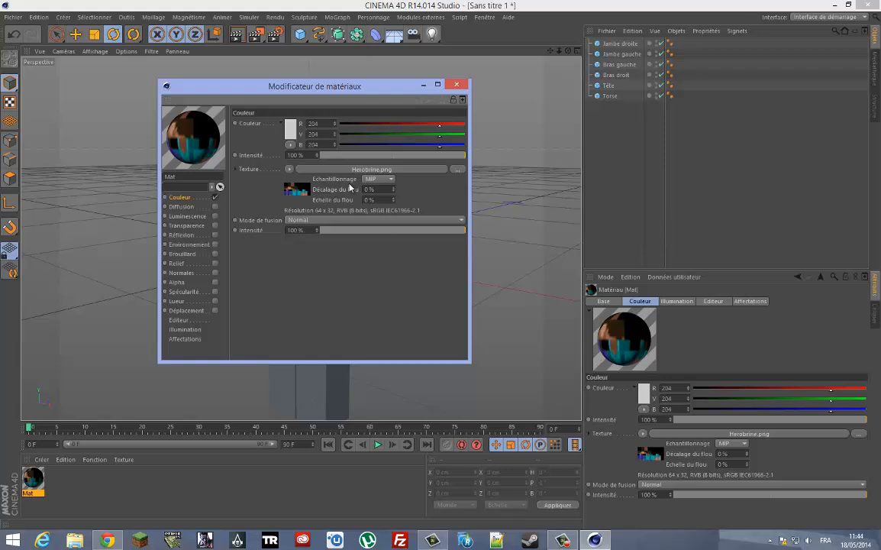
Set the sampling of the Herobrine.png texture to "Sans" and close the material editor.
{"action": "left_click", "coordinate": [369, 180]}
{"action": "left_click", "coordinate": [370, 195]}
{"action": "left_click", "coordinate": [454, 85]}
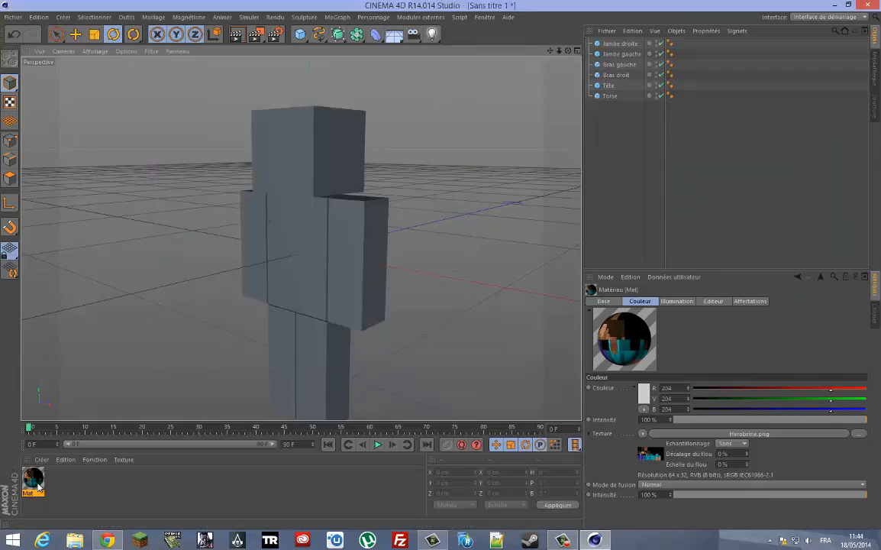
Apply the Herobrine material to all six body parts at once, undoing the assignment made only to the left leg.
{"action": "left_click_drag", "start_coordinate": [661, 140], "coordinate": [583, 29]}
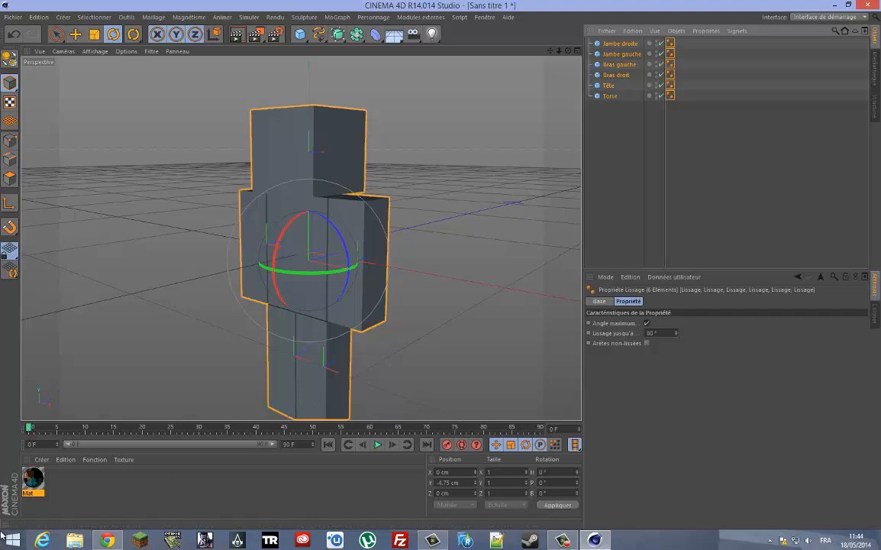
{"action": "left_click_drag", "start_coordinate": [32, 477], "coordinate": [623, 52]}
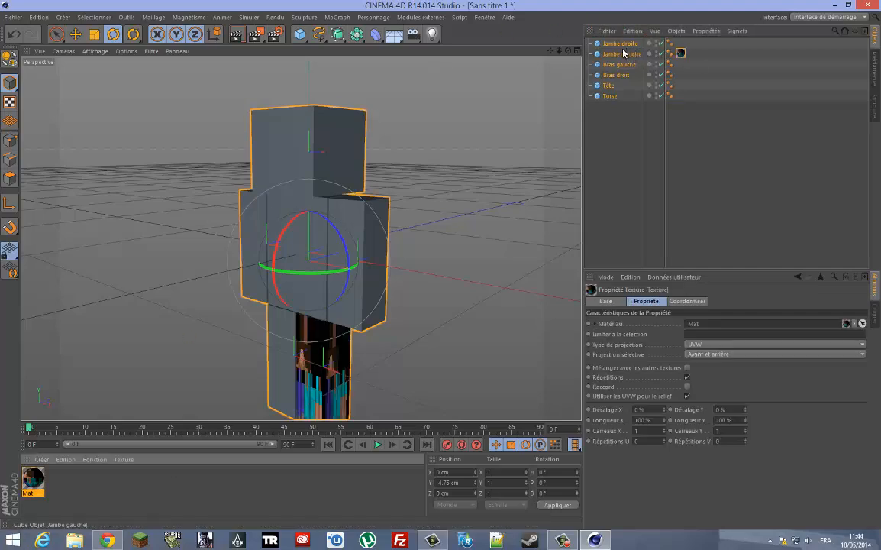
{"action": "key", "text": "ctrl+z"}
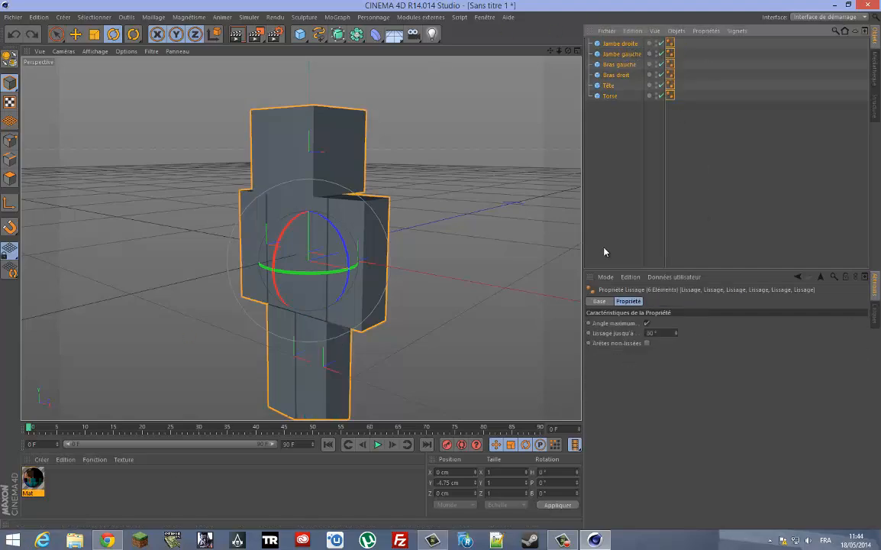
{"action": "left_click_drag", "start_coordinate": [326, 245], "coordinate": [328, 245]}
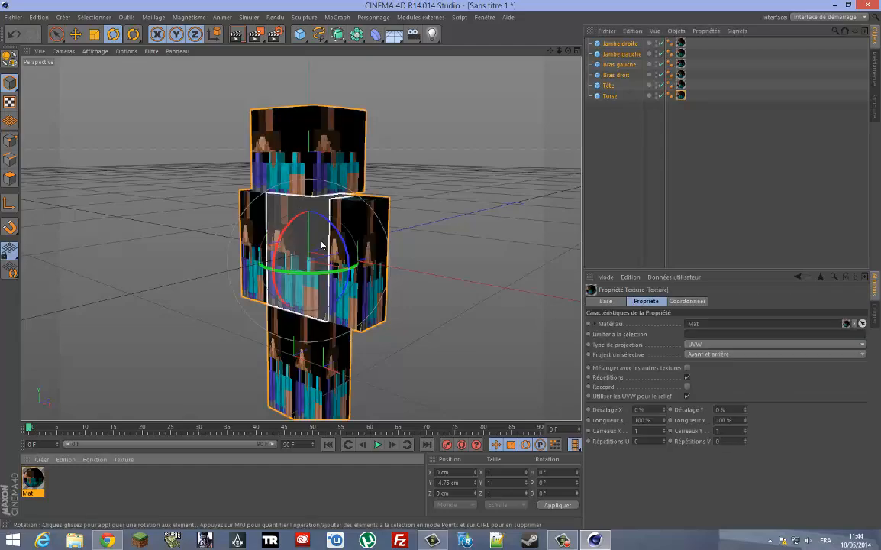
{"action": "left_click", "coordinate": [427, 289]}
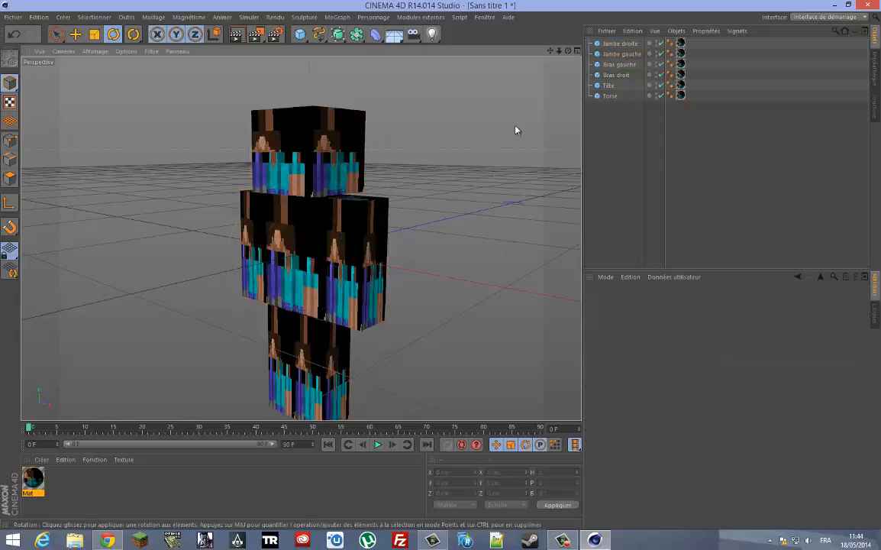
Convert all six body-part cubes into editable polygon objects.
{"action": "left_click_drag", "start_coordinate": [568, 51], "coordinate": [442, 269]}
{"action": "left_click_drag", "start_coordinate": [666, 163], "coordinate": [586, 10]}
{"action": "left_click_drag", "start_coordinate": [630, 114], "coordinate": [532, 36]}
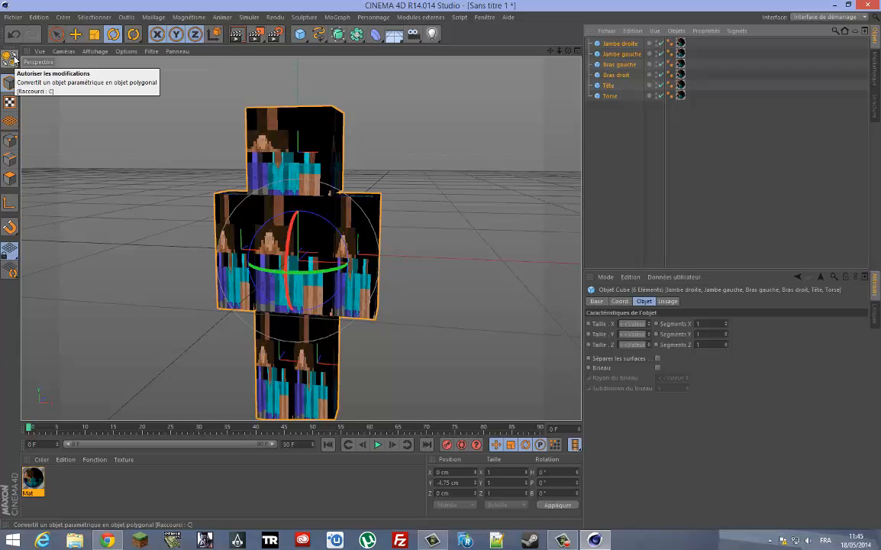
{"action": "left_click", "coordinate": [9, 57]}
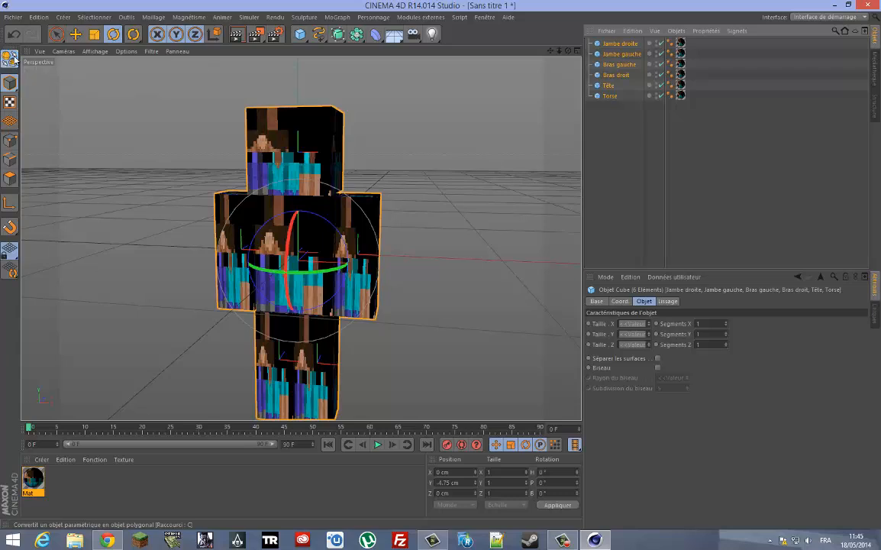
Switch the interface layout to BP UV Edit and select all six body-part objects.
{"action": "left_click", "coordinate": [829, 17]}
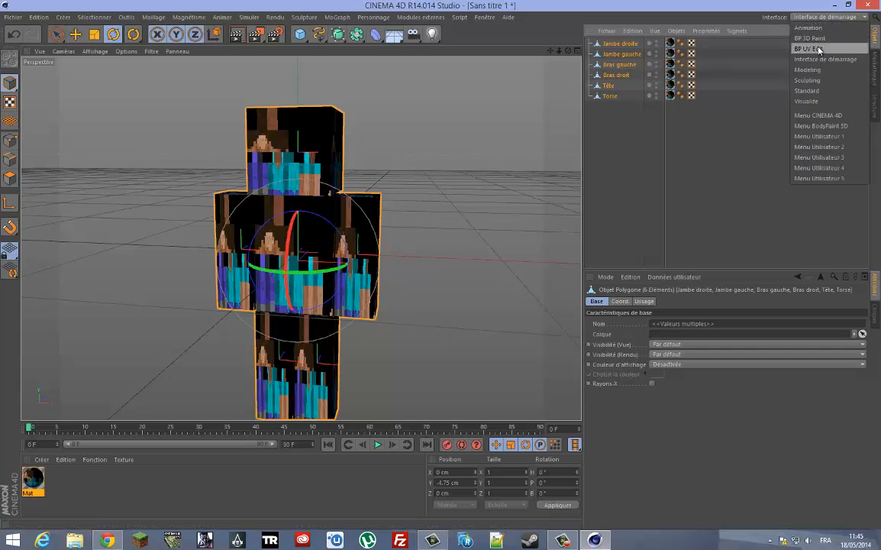
{"action": "left_click", "coordinate": [819, 49]}
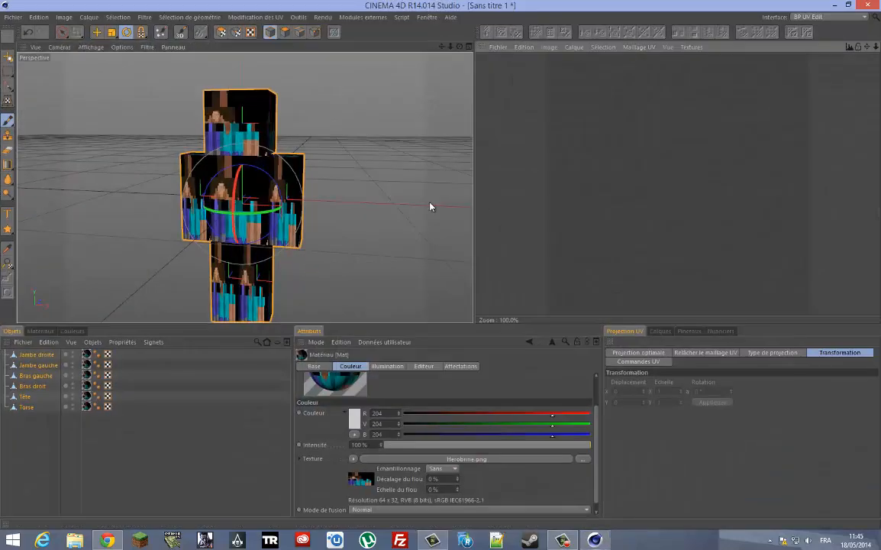
{"action": "left_click", "coordinate": [84, 459]}
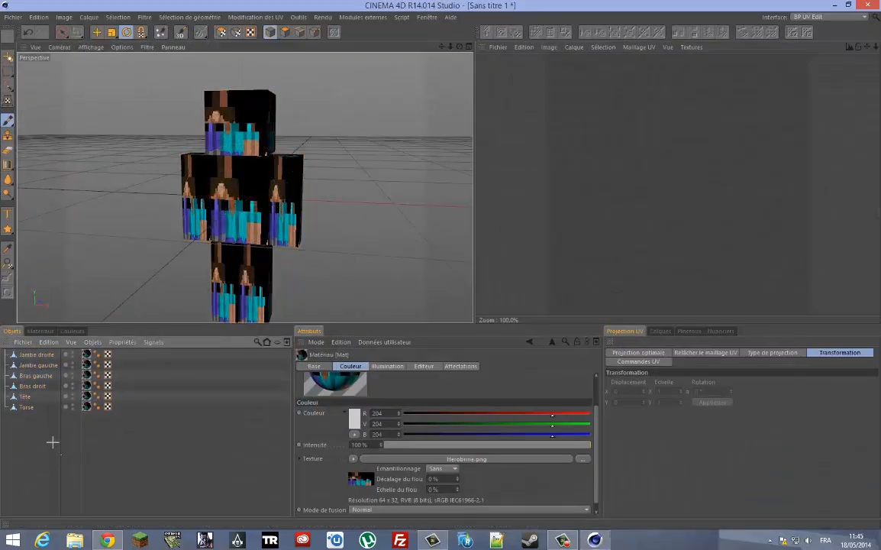
{"action": "left_click_drag", "start_coordinate": [52, 442], "coordinate": [5, 315]}
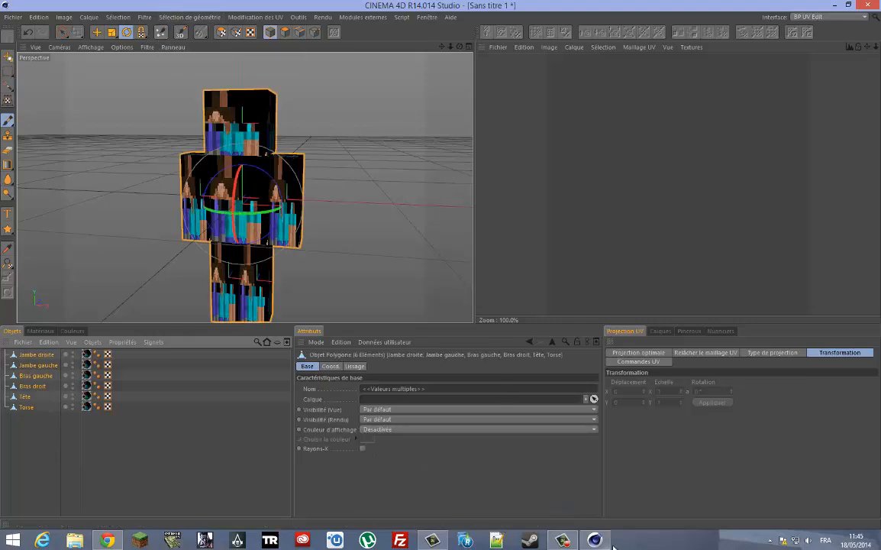
{"action": "left_click", "coordinate": [563, 540]}
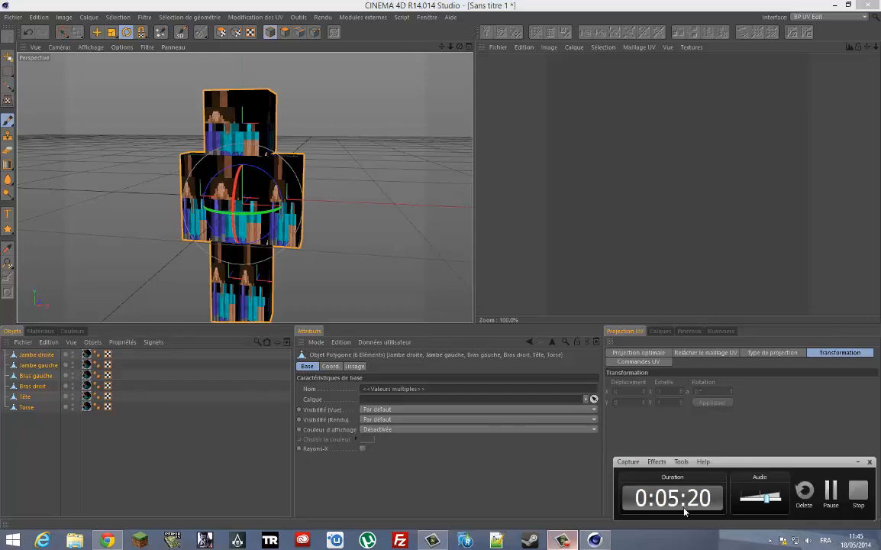
{"action": "left_click", "coordinate": [832, 495]}
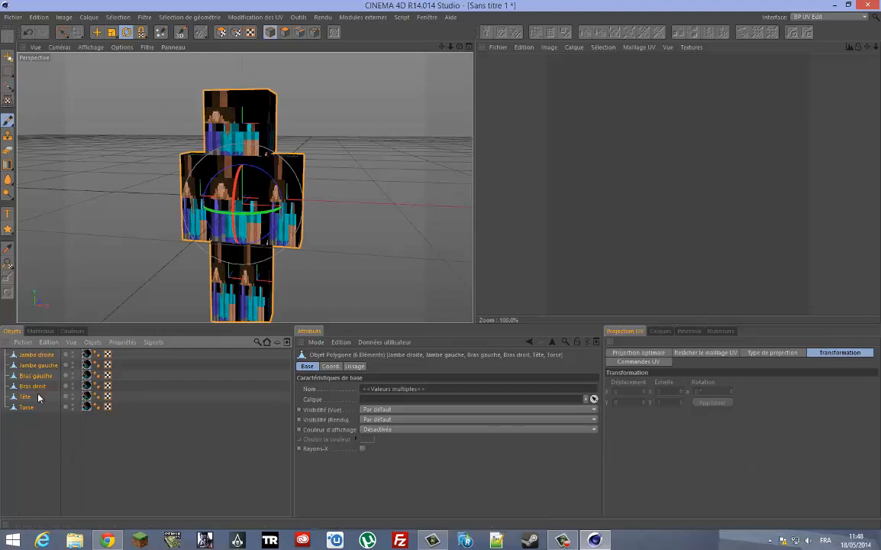
Run the BodyPaint setup wizard on all six body parts with optimal cubic projection, a single material and texture rescaling turned off.
{"action": "left_click", "coordinate": [160, 33]}
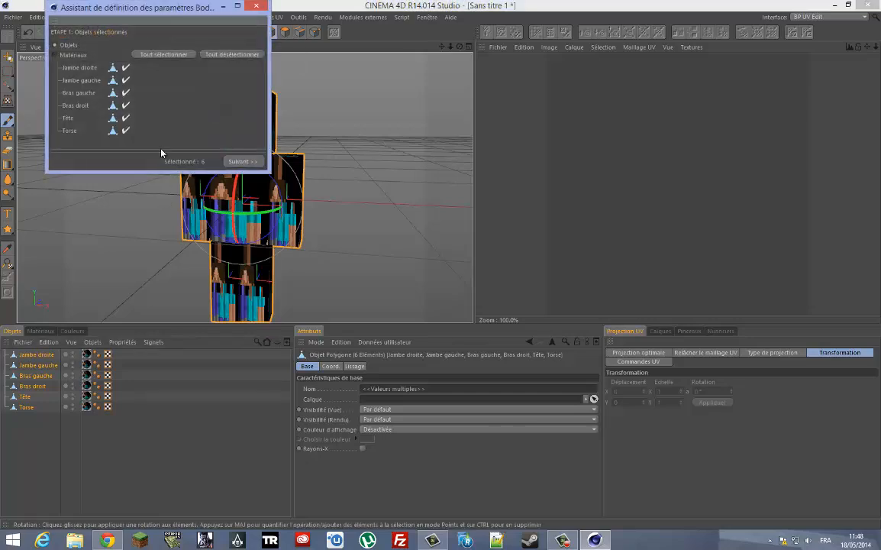
{"action": "left_click", "coordinate": [241, 161]}
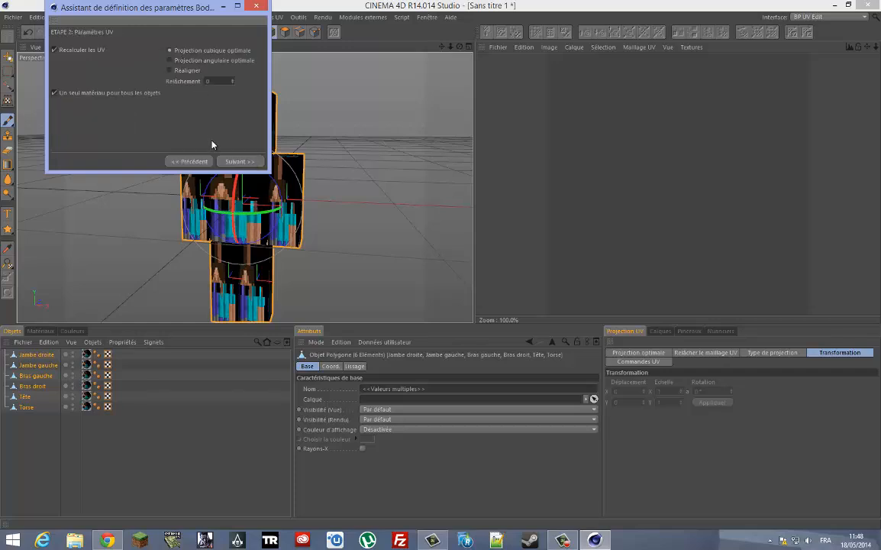
{"action": "left_click", "coordinate": [233, 161]}
{"action": "left_click", "coordinate": [161, 50]}
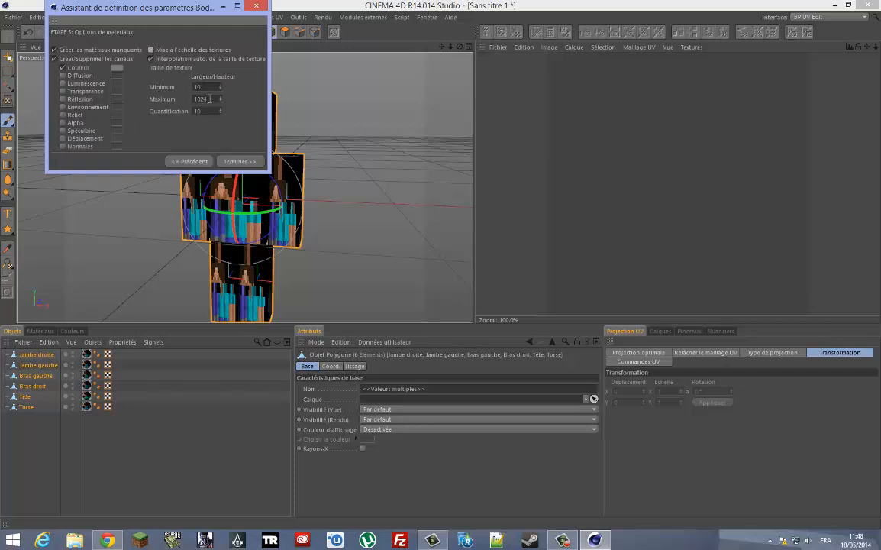
{"action": "left_click", "coordinate": [239, 162]}
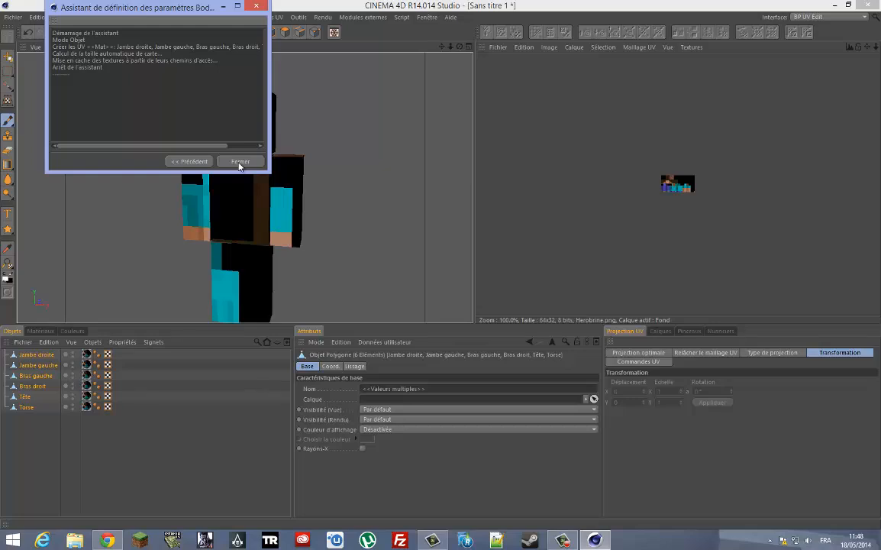
{"action": "left_click", "coordinate": [239, 162]}
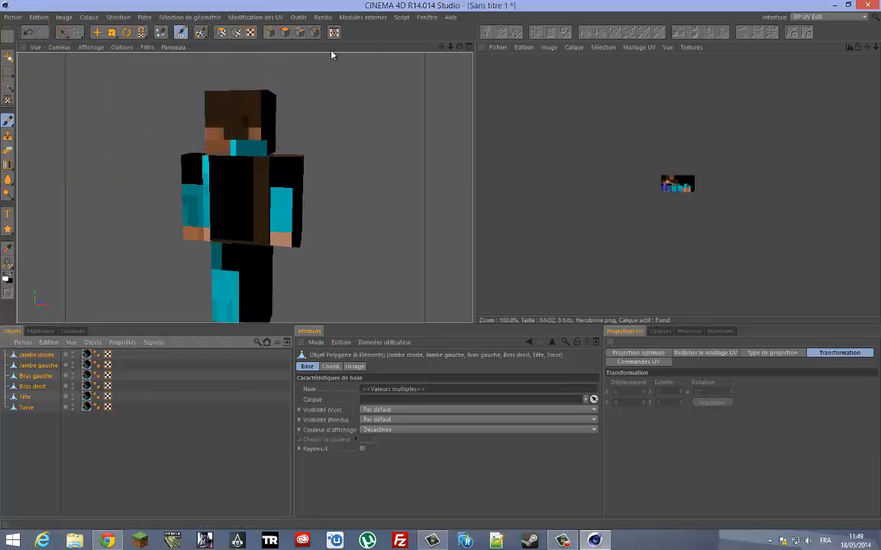
Undo the wizard's UV recalculation and select all polygons of the head (Tête) in polygon mode.
{"action": "left_click", "coordinate": [283, 37]}
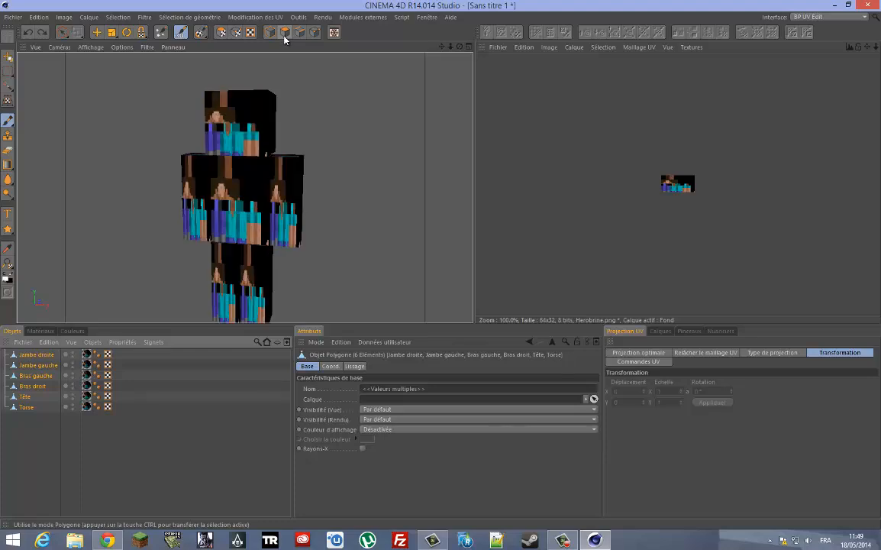
{"action": "left_click", "coordinate": [283, 36]}
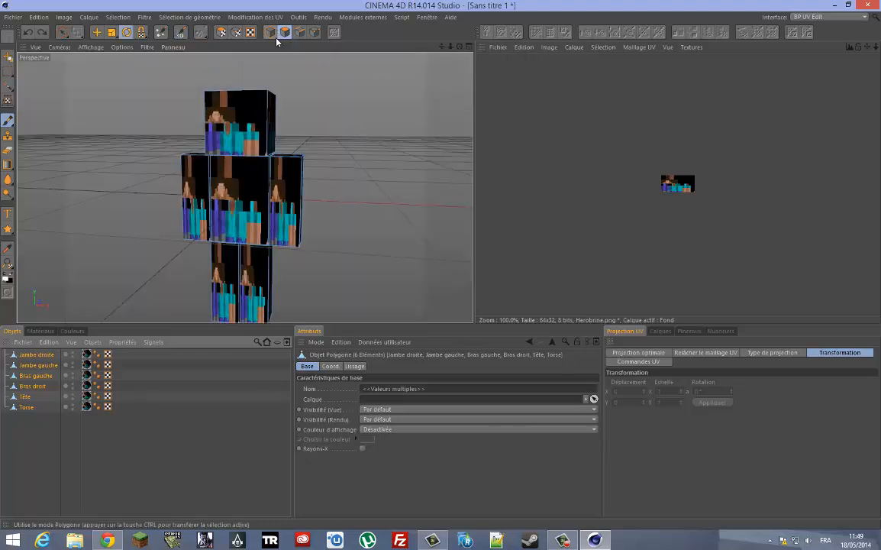
{"action": "left_click", "coordinate": [35, 355]}
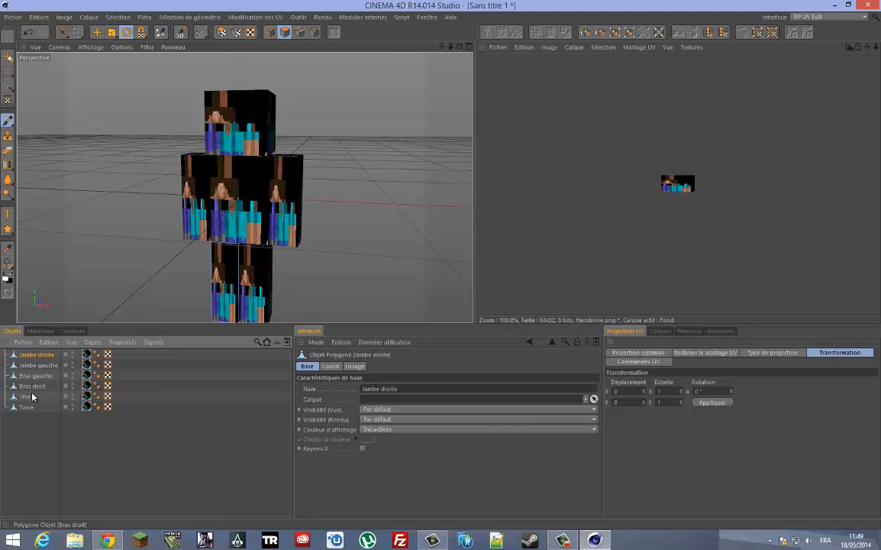
{"action": "left_click", "coordinate": [31, 397]}
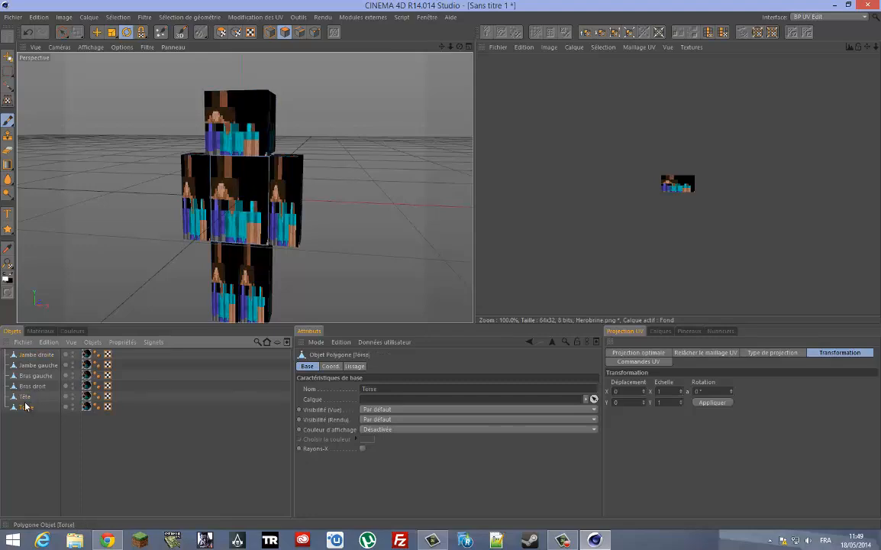
{"action": "left_click", "coordinate": [228, 126]}
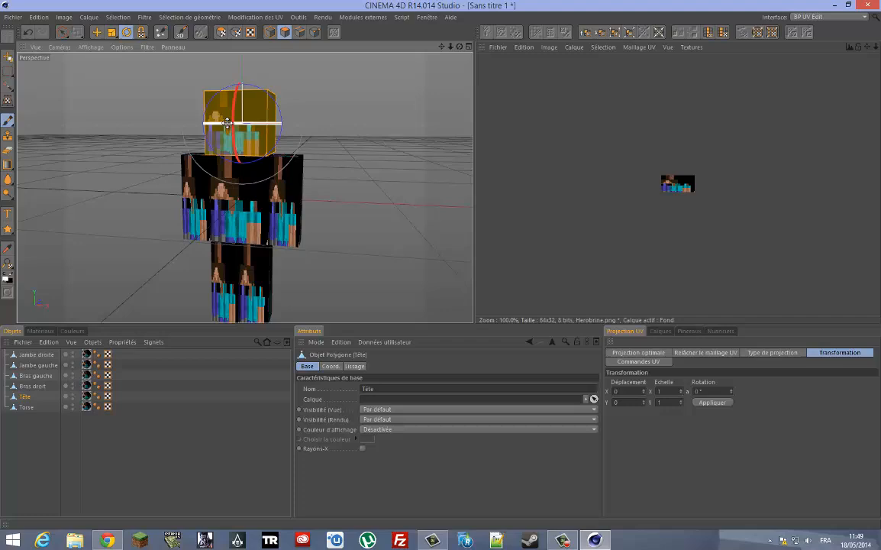
In UV polygon mode, scale the head's UVs by 0.5 in X once, and by 0.5 in both X and Y twice.
{"action": "left_click", "coordinate": [222, 32]}
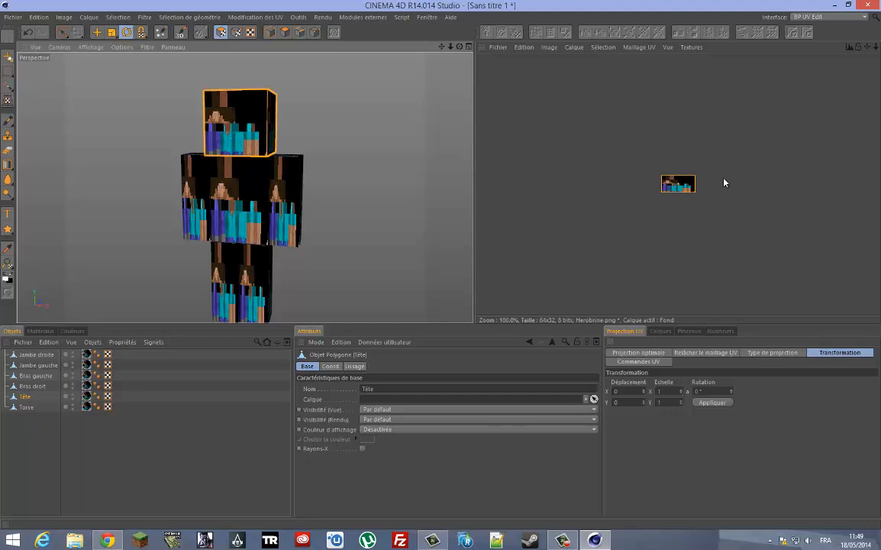
{"action": "scroll", "coordinate": [724, 182], "scroll_direction": "up", "scroll_amount": 5}
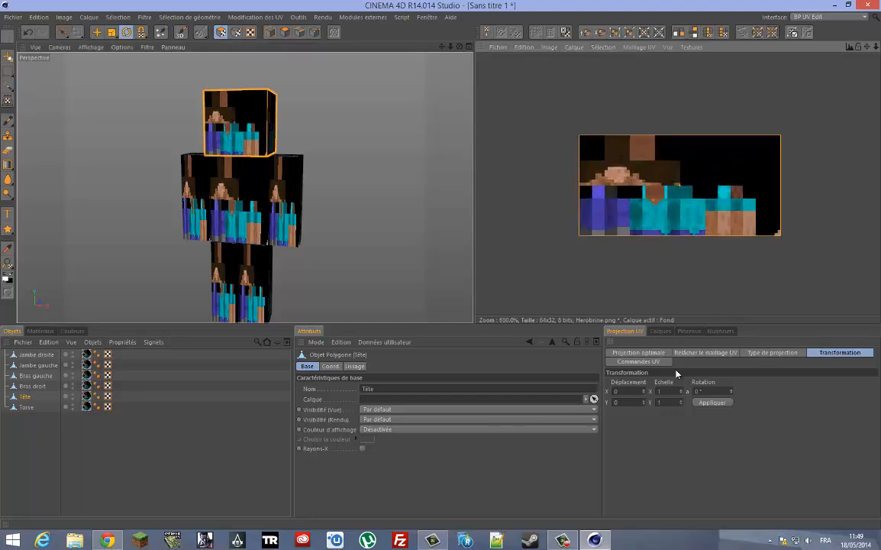
{"action": "left_click_drag", "start_coordinate": [670, 391], "coordinate": [179, 402]}
{"action": "type", "text": "0.5"}
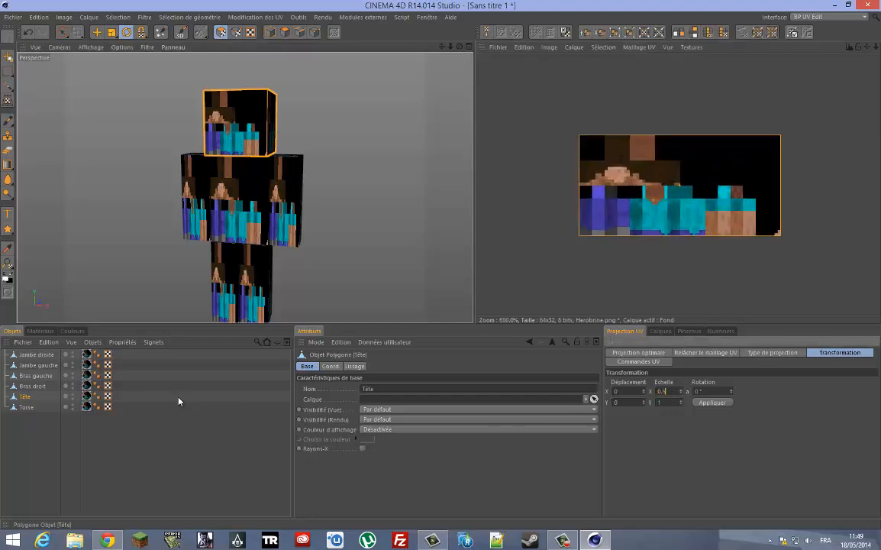
{"action": "left_click", "coordinate": [716, 405]}
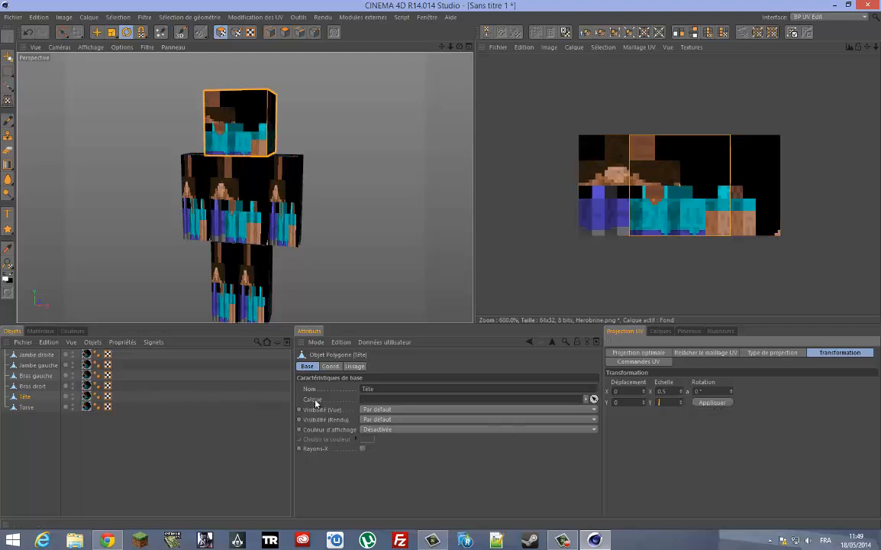
{"action": "type", "text": "0.5"}
{"action": "left_click", "coordinate": [720, 406]}
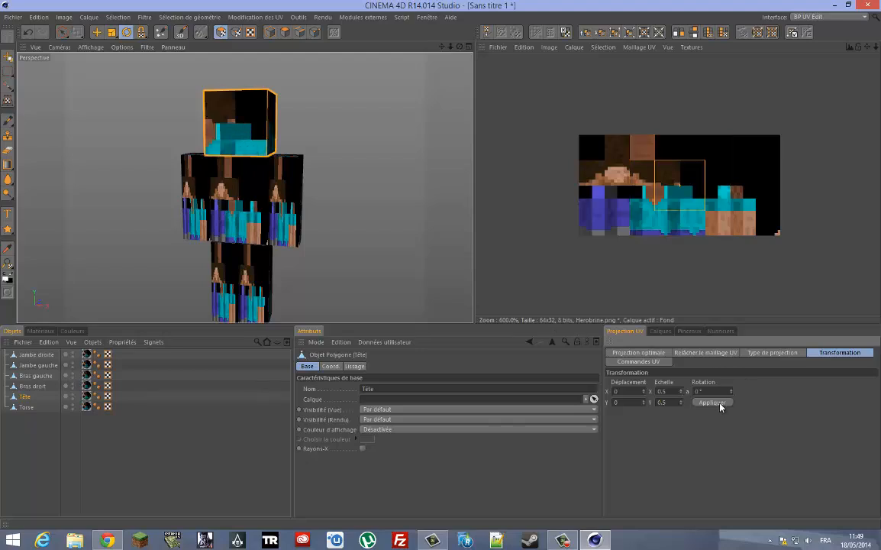
{"action": "left_click", "coordinate": [720, 407]}
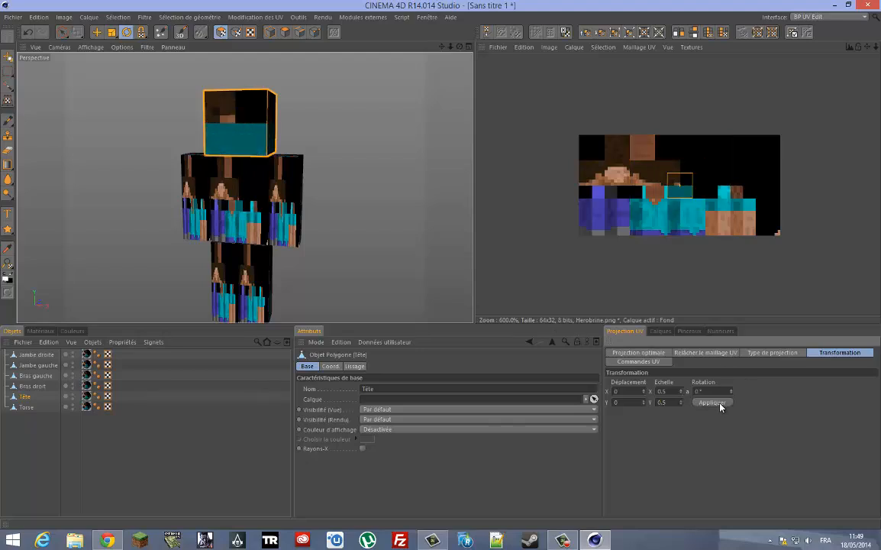
Enable quantization for movement and scaling in the Move tool's snapping options, setting both to 3.125 %.
{"action": "left_click", "coordinate": [98, 33]}
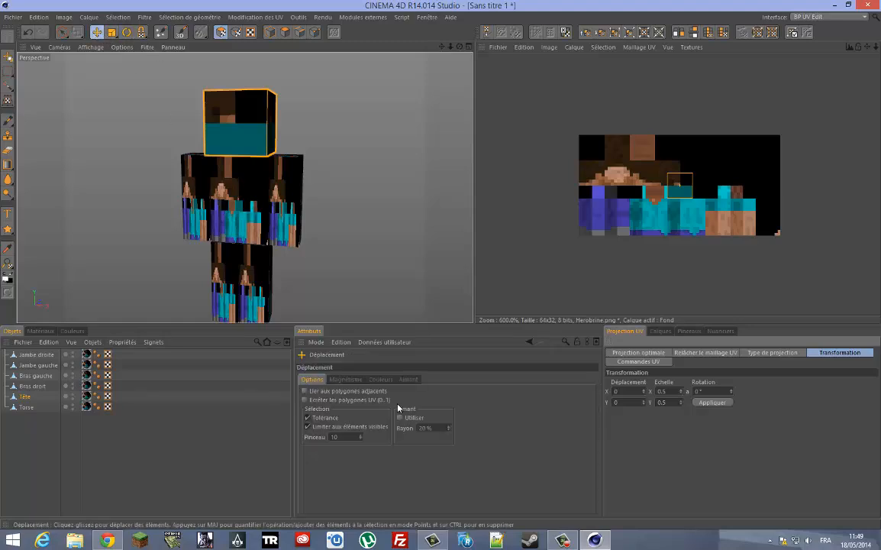
{"action": "left_click", "coordinate": [315, 342]}
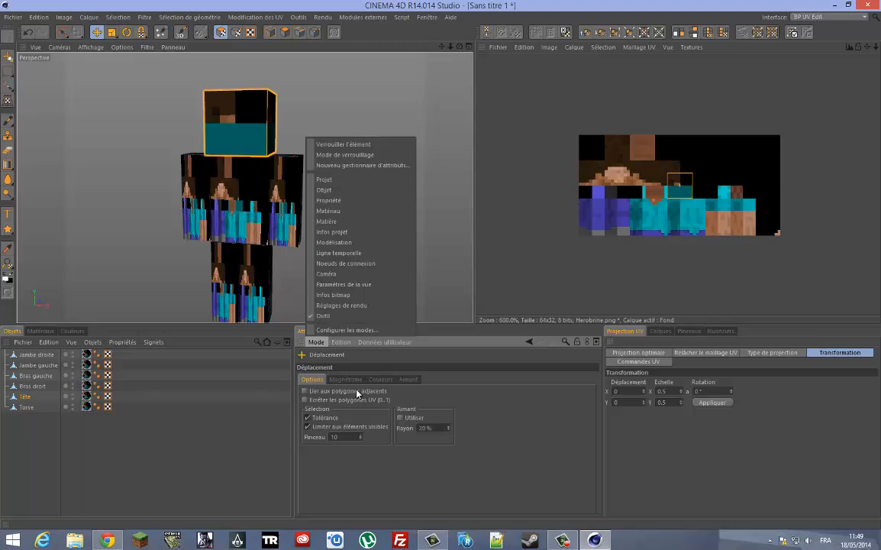
{"action": "left_click", "coordinate": [317, 344]}
{"action": "left_click", "coordinate": [347, 379]}
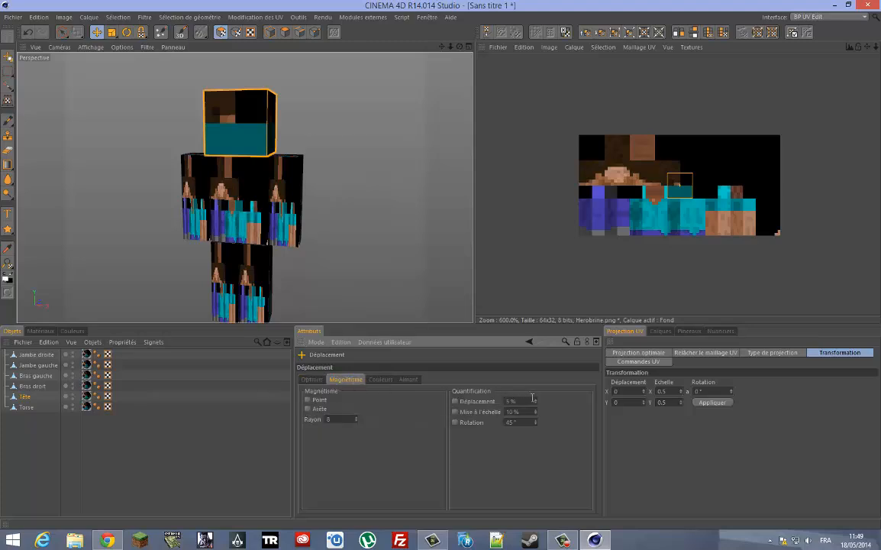
{"action": "left_click", "coordinate": [455, 401]}
{"action": "left_click", "coordinate": [456, 412]}
{"action": "left_click_drag", "start_coordinate": [527, 401], "coordinate": [89, 398]}
{"action": "type", "text": "3.125"}
{"action": "key", "text": "Tab"}
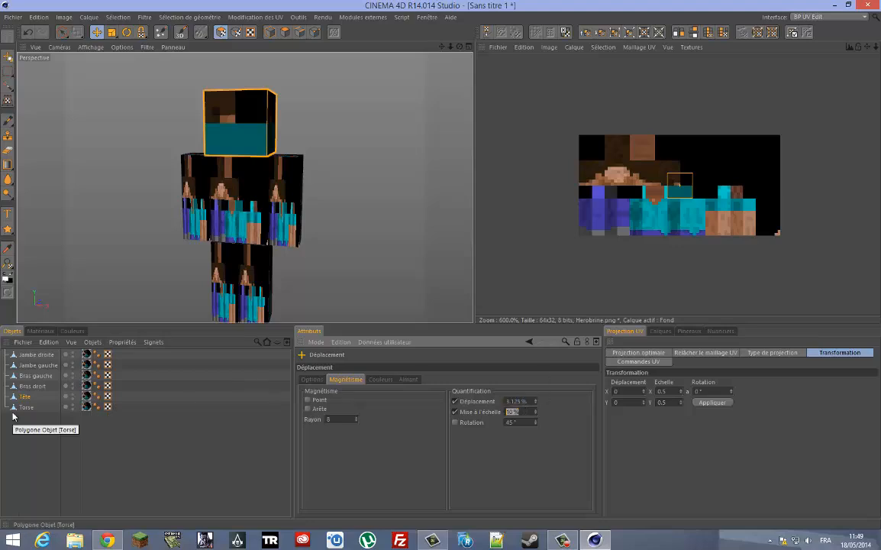
{"action": "type", "text": "125"}
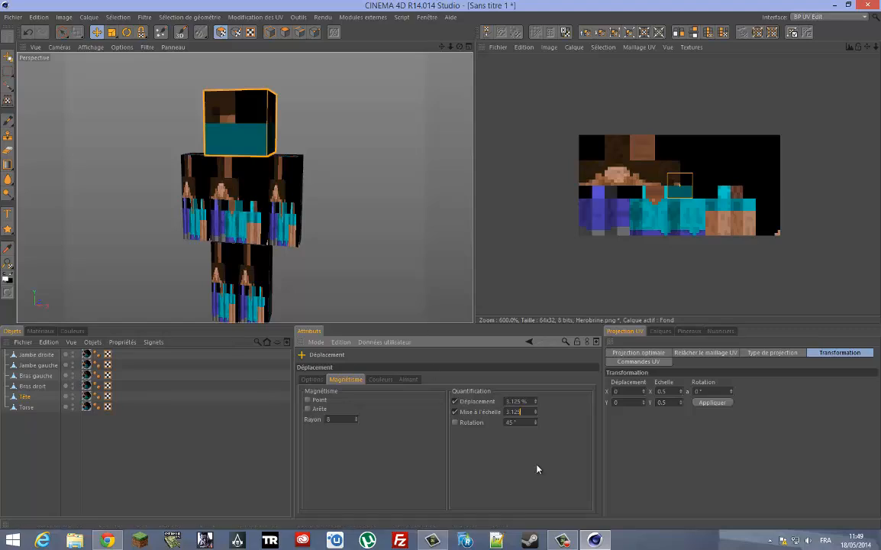
Move all the head's UVs onto the skin's face square, and shift one side face's UVs to the adjacent square on its right.
{"action": "left_click_drag", "start_coordinate": [681, 184], "coordinate": [618, 172]}
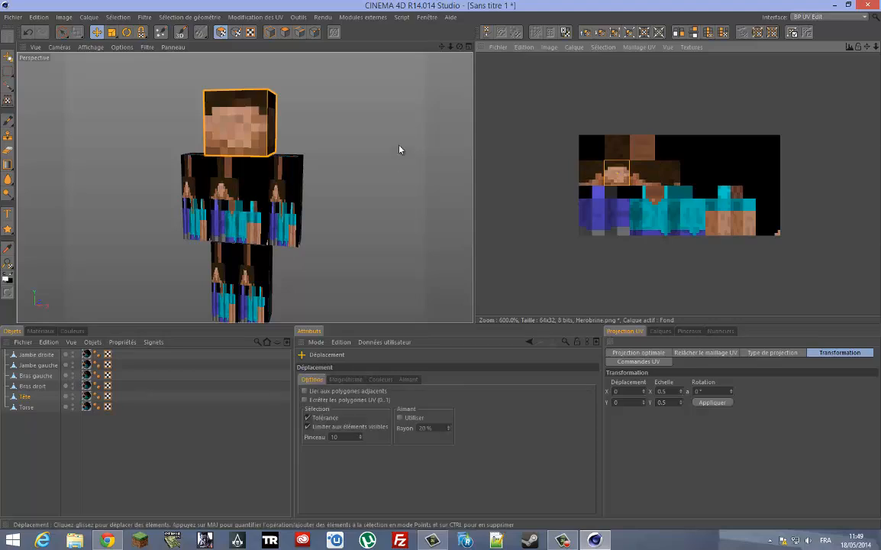
{"action": "left_click_drag", "start_coordinate": [443, 269], "coordinate": [441, 269], "text": "alt"}
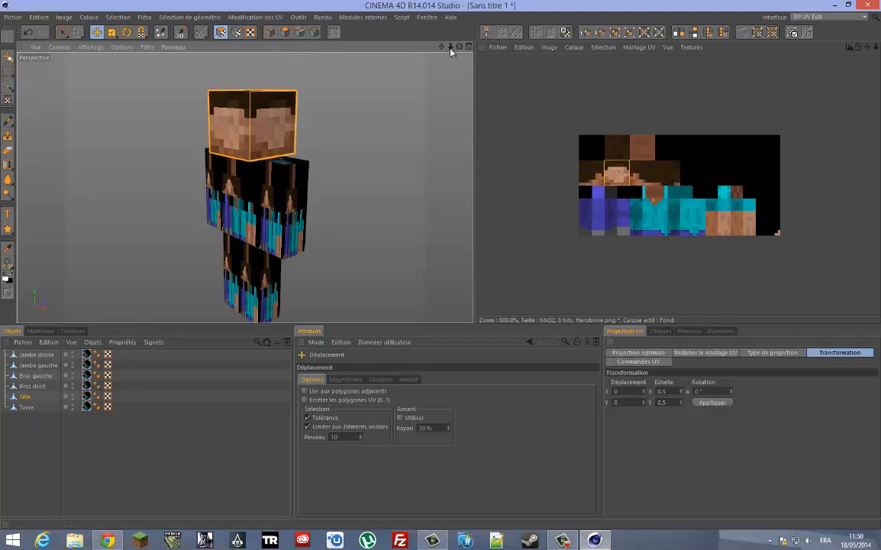
{"action": "left_click_drag", "start_coordinate": [460, 48], "coordinate": [441, 269]}
{"action": "mouse_move", "coordinate": [441, 265]}
{"action": "left_mouse_down"}
{"action": "mouse_move", "coordinate": [429, 264]}
{"action": "mouse_move", "coordinate": [441, 265]}
{"action": "left_mouse_up"}
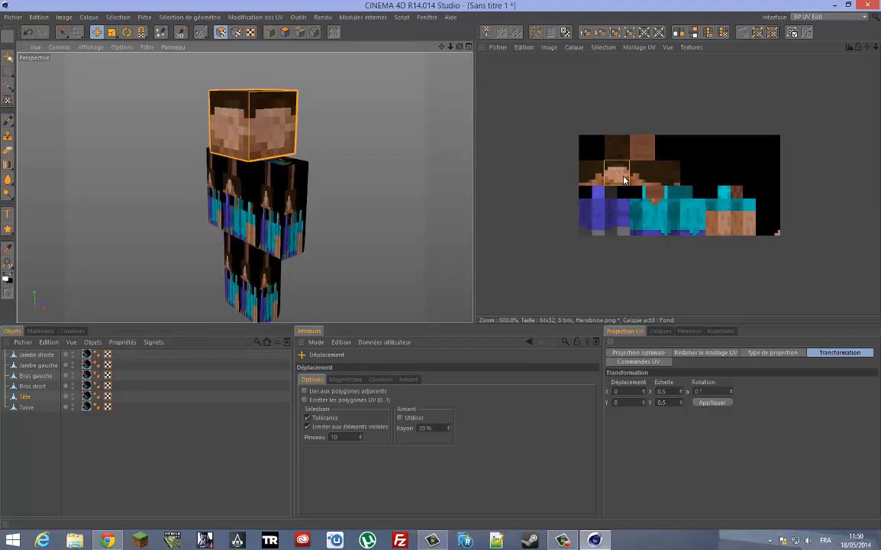
{"action": "key", "text": "Right"}
{"action": "key", "text": "Right"}
{"action": "key", "text": "Right"}
{"action": "key", "text": "Right"}
{"action": "key", "text": "Right"}
{"action": "key", "text": "Right"}
{"action": "key", "text": "Right"}
{"action": "key", "text": "Right"}
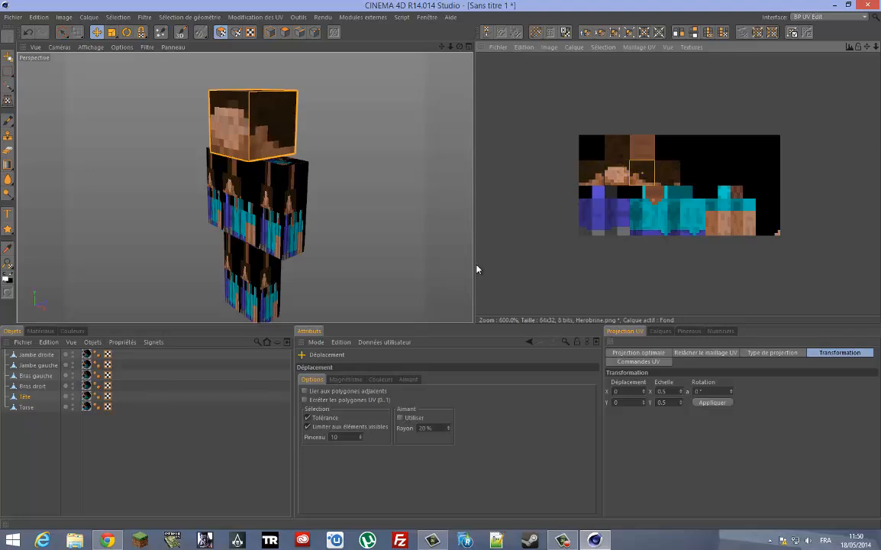
Move the UVs of the head's back face onto the plain hair square, two squares right of the face in the skin texture.
{"action": "mouse_move", "coordinate": [460, 47]}
{"action": "left_mouse_down"}
{"action": "mouse_move", "coordinate": [436, 265]}
{"action": "mouse_move", "coordinate": [453, 48]}
{"action": "left_mouse_up"}
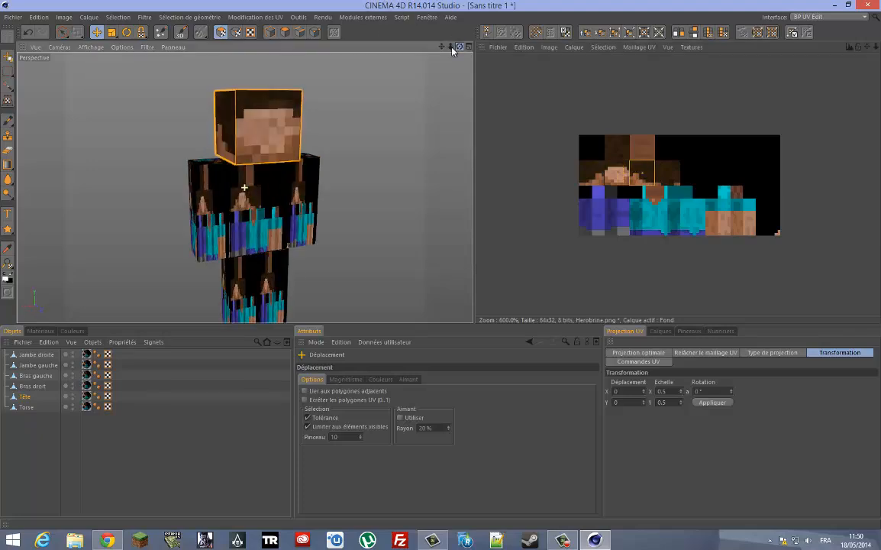
{"action": "left_click", "coordinate": [295, 116]}
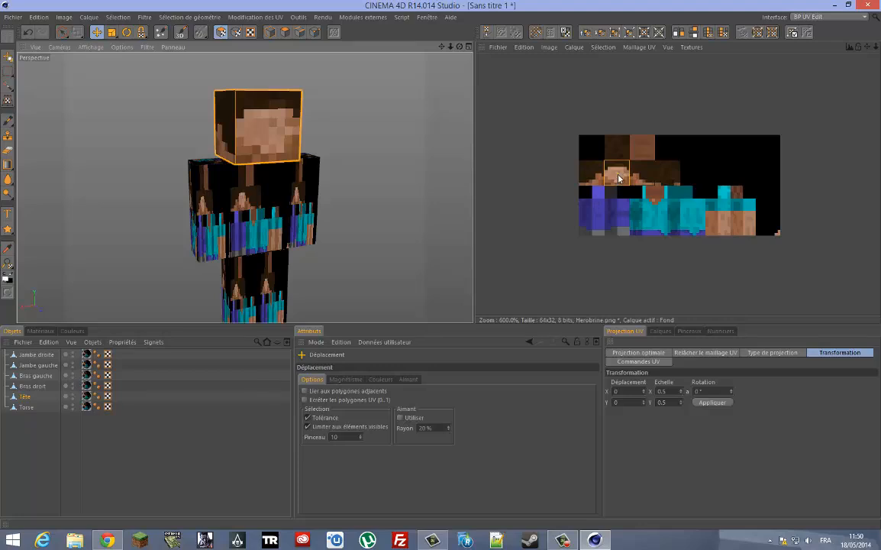
{"action": "left_click_drag", "start_coordinate": [617, 176], "coordinate": [667, 179]}
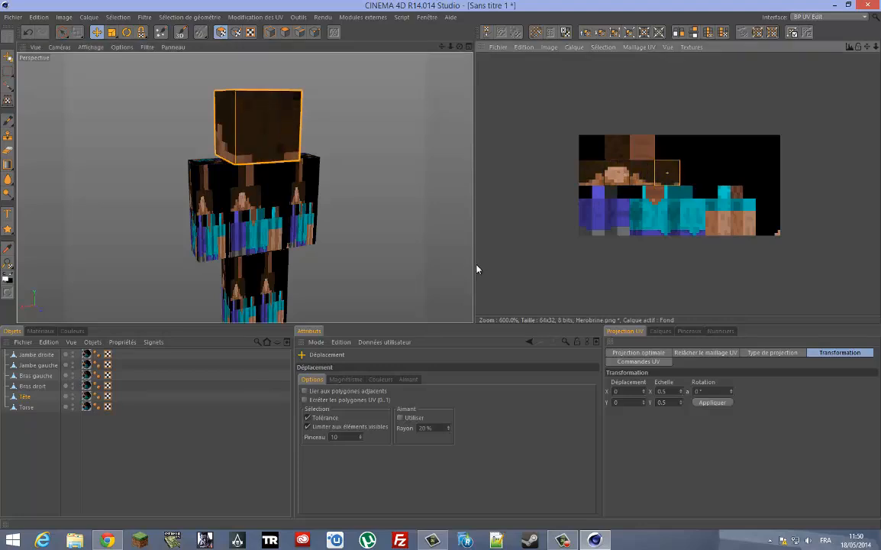
{"action": "mouse_move", "coordinate": [459, 47]}
{"action": "left_mouse_down"}
{"action": "mouse_move", "coordinate": [429, 268]}
{"action": "mouse_move", "coordinate": [459, 48]}
{"action": "left_mouse_up"}
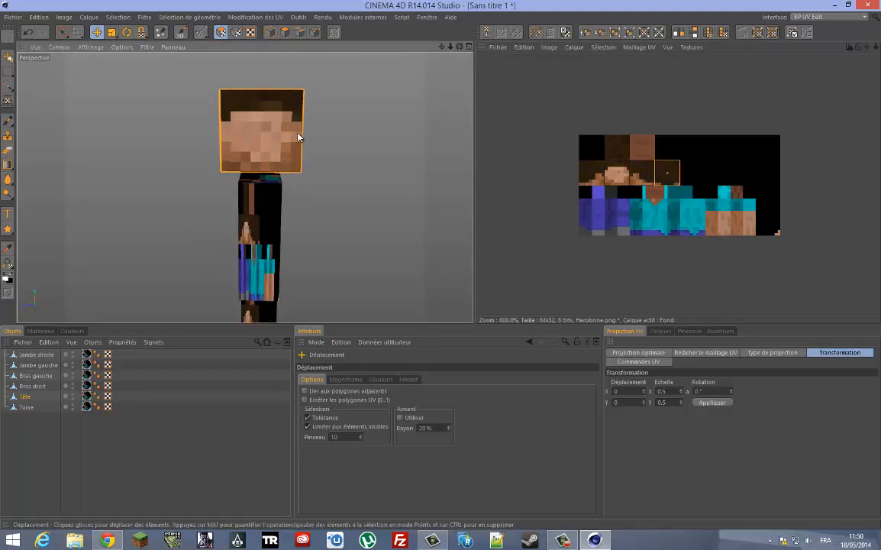
Move the UVs of the head's remaining side face onto the square left of the skin's face, and the top face's UVs onto the hair square above it.
{"action": "left_click", "coordinate": [296, 138]}
{"action": "left_click_drag", "start_coordinate": [618, 176], "coordinate": [592, 174]}
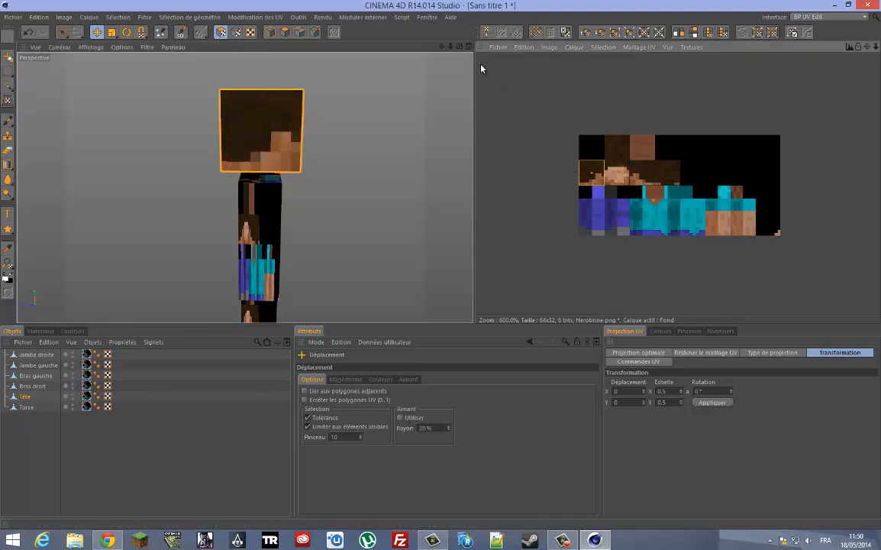
{"action": "left_click_drag", "start_coordinate": [460, 49], "coordinate": [317, 129]}
{"action": "left_click", "coordinate": [300, 131]}
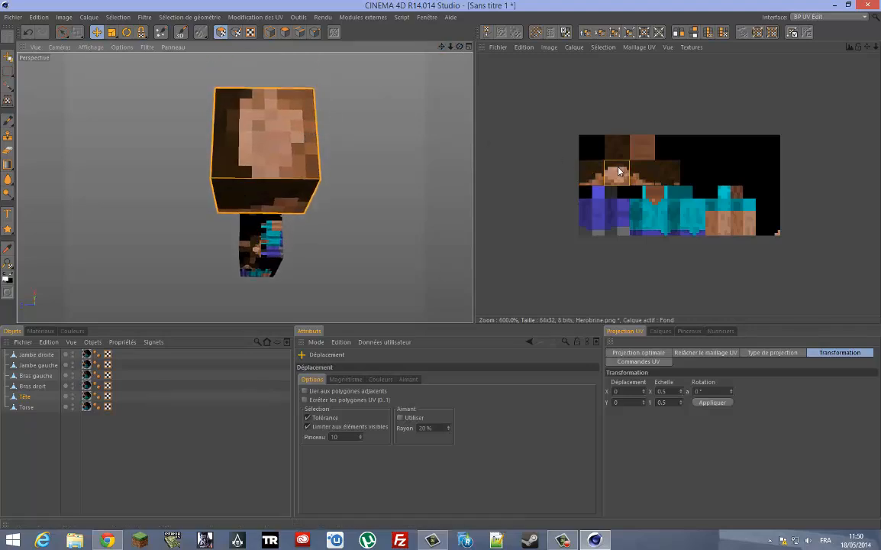
{"action": "left_click_drag", "start_coordinate": [618, 167], "coordinate": [617, 142]}
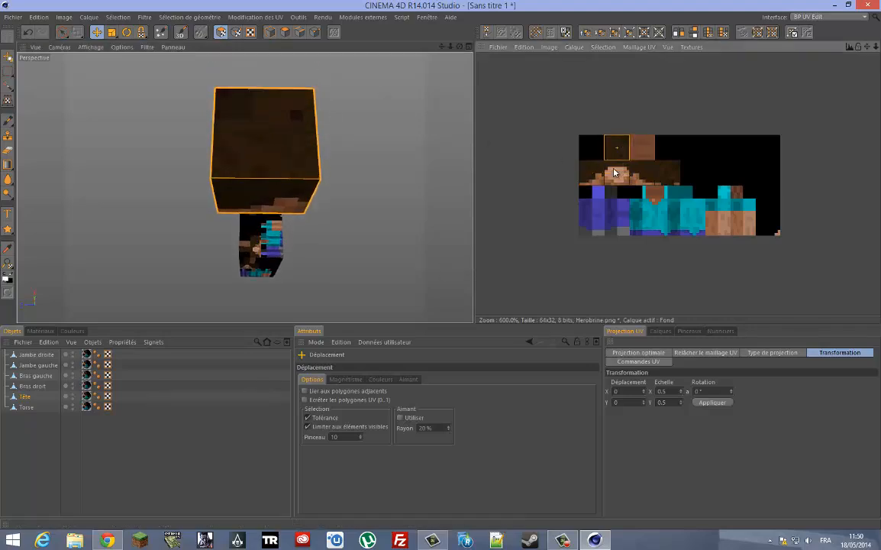
Rotate the UVs of the head's top face in place, with rotation quantized to 45°.
{"action": "left_click", "coordinate": [125, 31]}
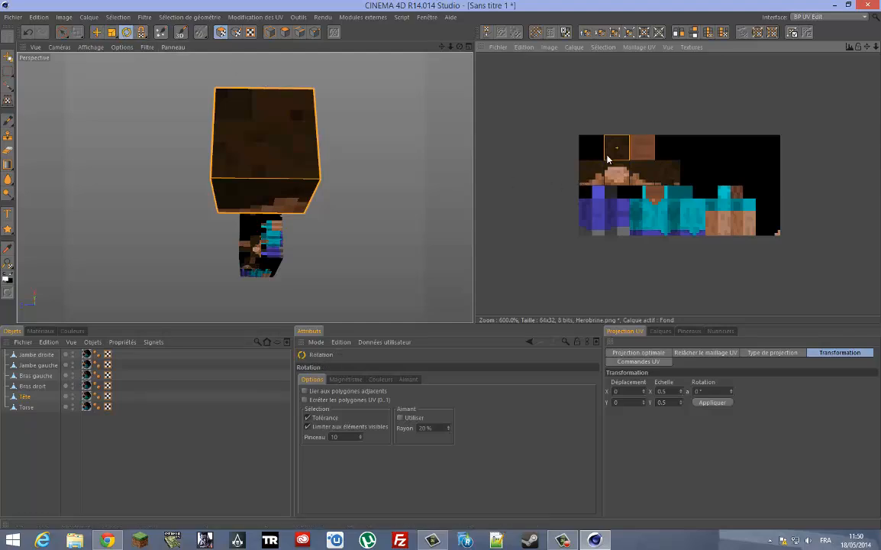
{"action": "left_click_drag", "start_coordinate": [477, 269], "coordinate": [476, 269]}
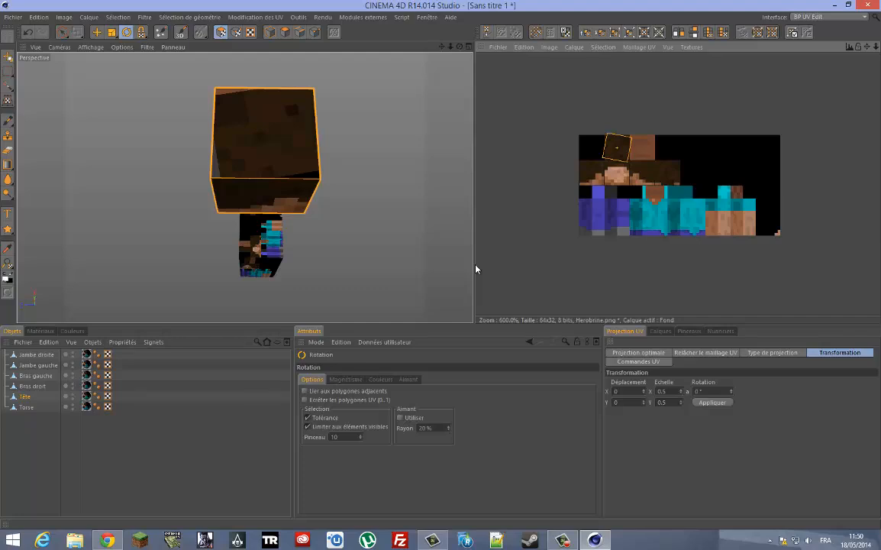
{"action": "key", "text": "ctrl+z"}
{"action": "left_click", "coordinate": [346, 379]}
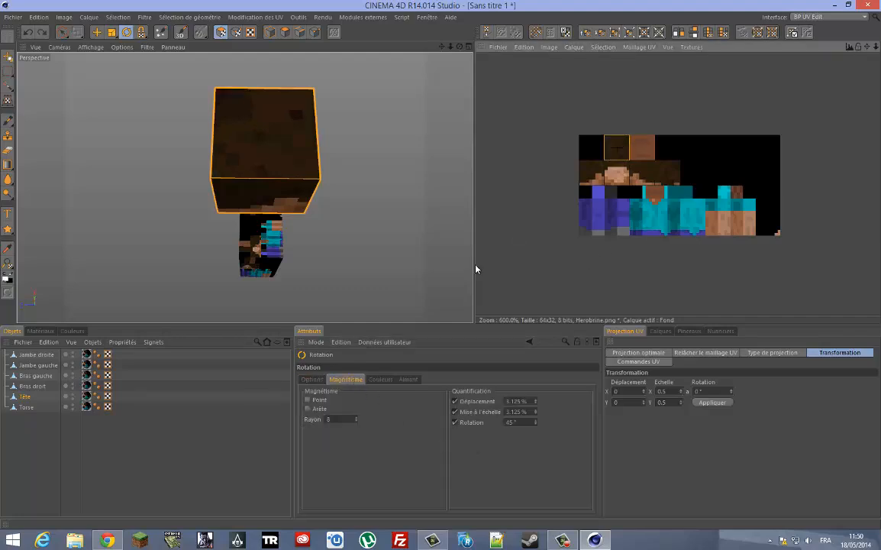
{"action": "left_click_drag", "start_coordinate": [476, 265], "coordinate": [475, 269]}
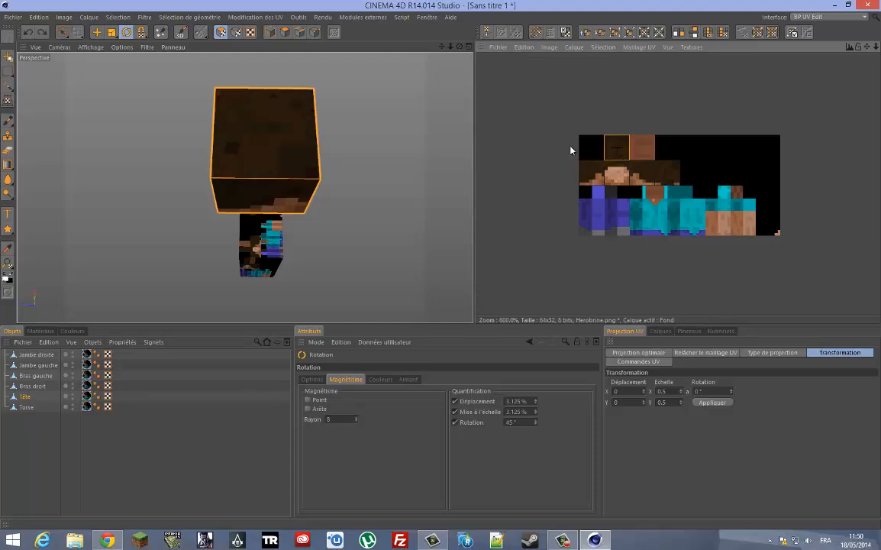
Move the UVs of the head's bottom face onto the reddish-brown square beside the top hair square in the skin texture.
{"action": "left_click_drag", "start_coordinate": [459, 47], "coordinate": [477, 265]}
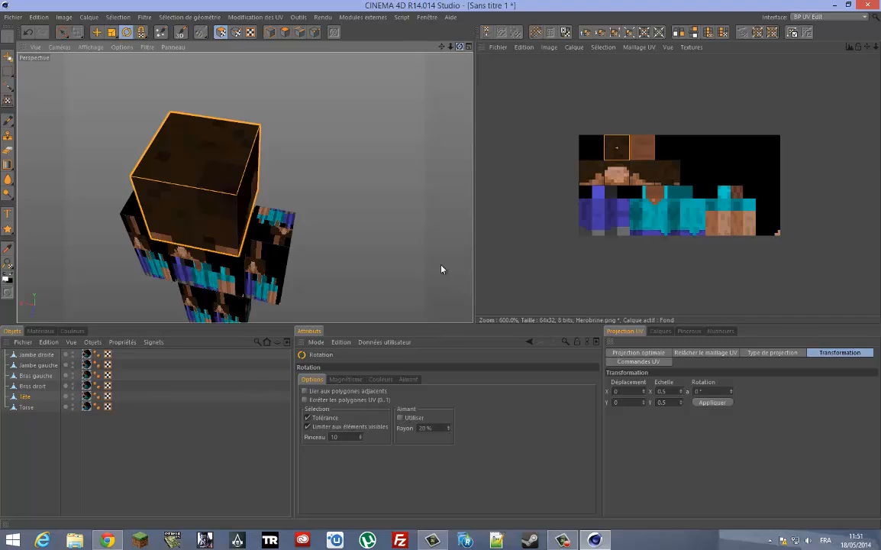
{"action": "mouse_move", "coordinate": [441, 268]}
{"action": "left_mouse_down"}
{"action": "mouse_move", "coordinate": [433, 268]}
{"action": "mouse_move", "coordinate": [443, 269]}
{"action": "left_mouse_up"}
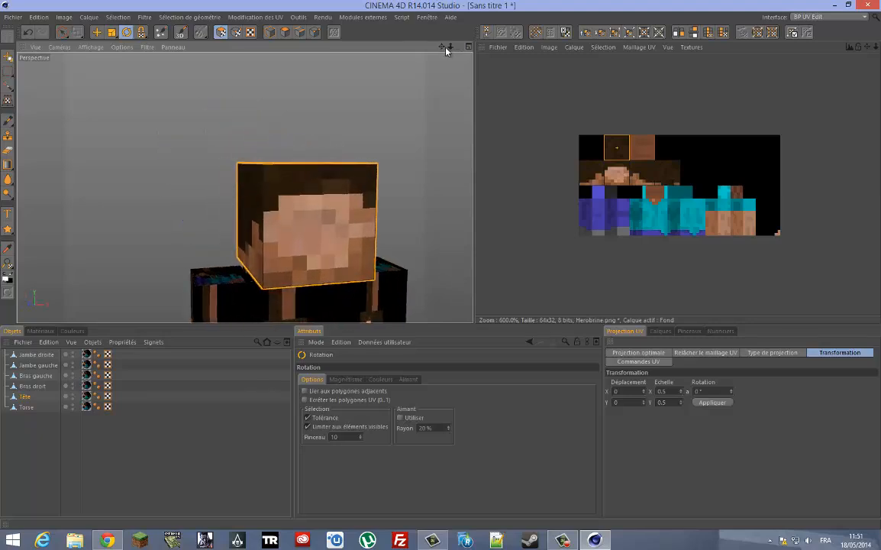
{"action": "left_click_drag", "start_coordinate": [442, 48], "coordinate": [443, 269]}
{"action": "left_click_drag", "start_coordinate": [451, 48], "coordinate": [441, 267]}
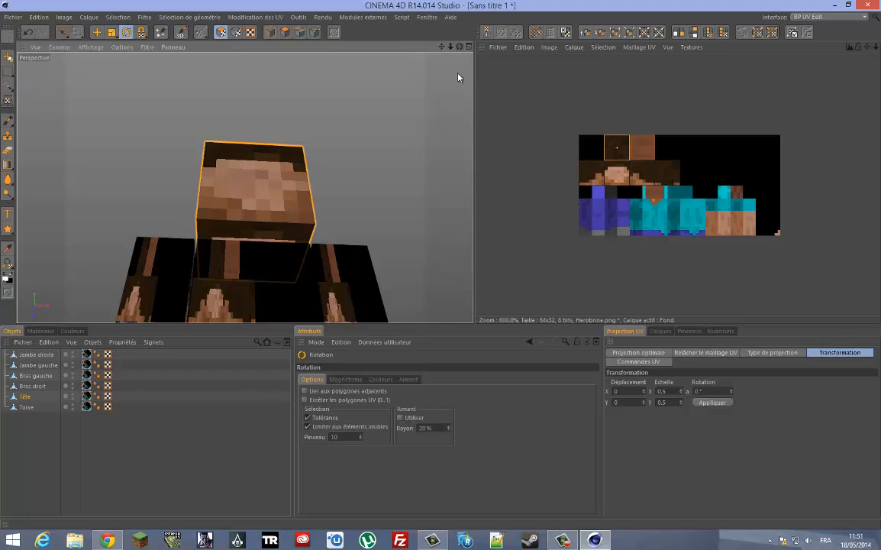
{"action": "left_click", "coordinate": [262, 232]}
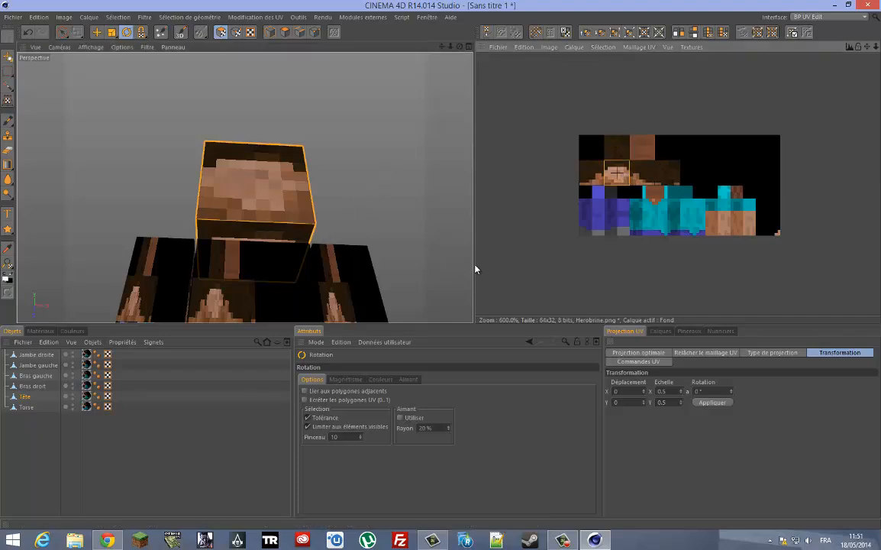
{"action": "left_click", "coordinate": [96, 32]}
{"action": "left_click_drag", "start_coordinate": [623, 174], "coordinate": [648, 149]}
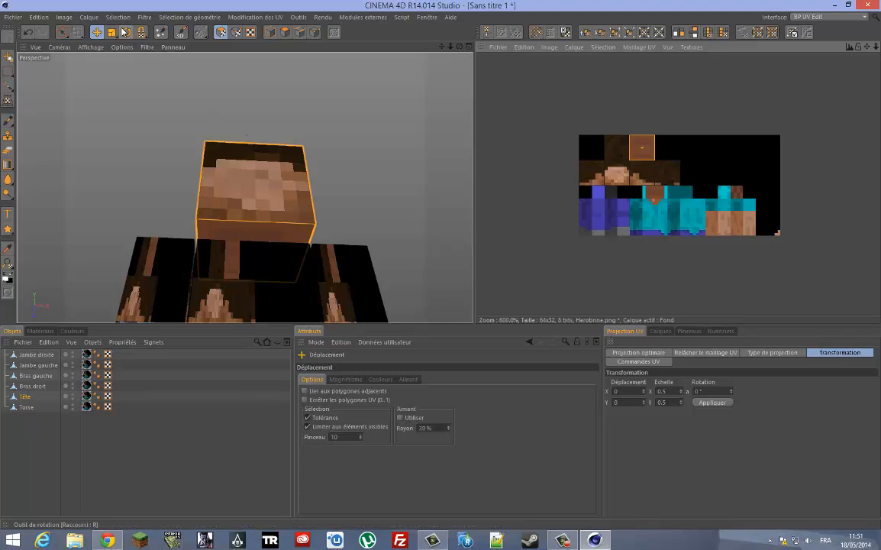
{"action": "key", "text": "r"}
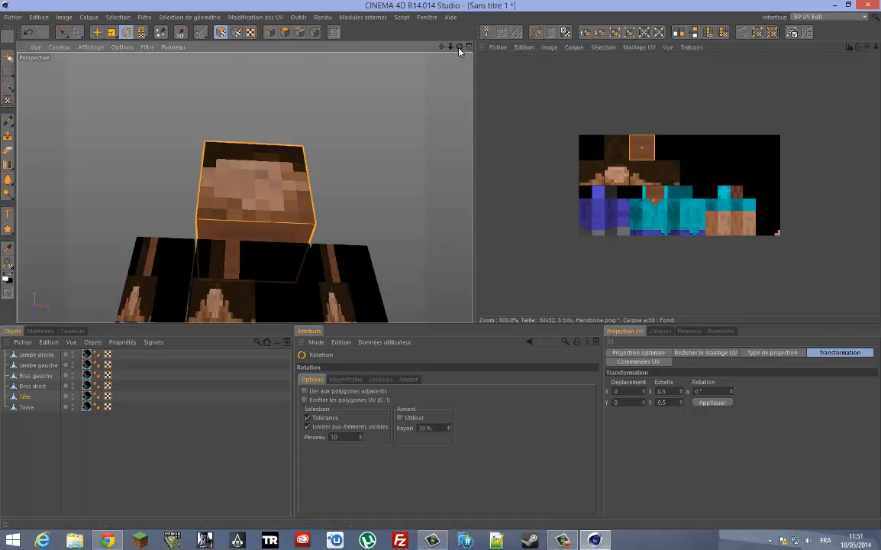
{"action": "left_click_drag", "start_coordinate": [459, 48], "coordinate": [442, 268]}
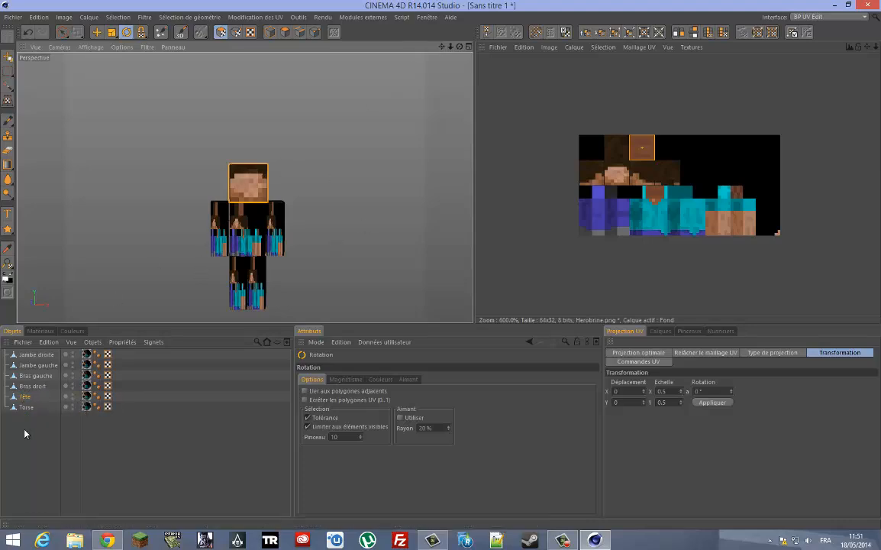
{"action": "left_click", "coordinate": [31, 386]}
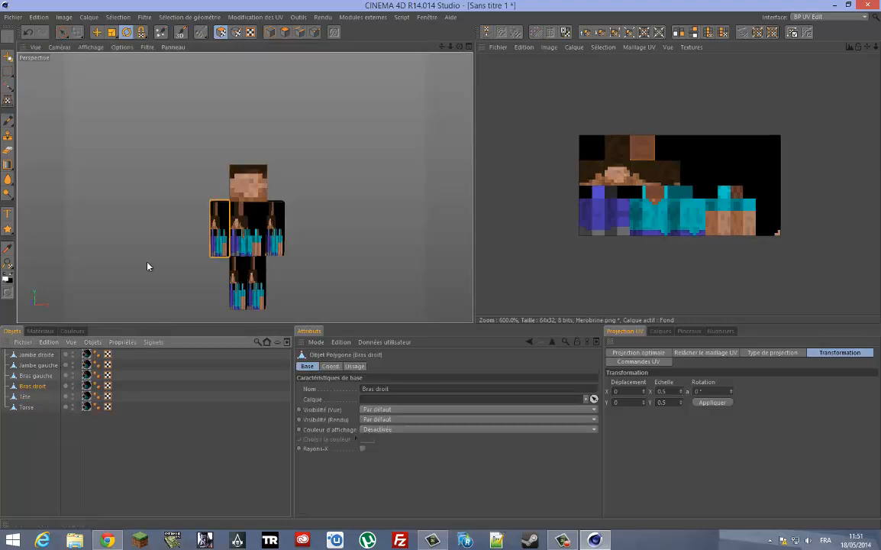
{"action": "left_click", "coordinate": [45, 376]}
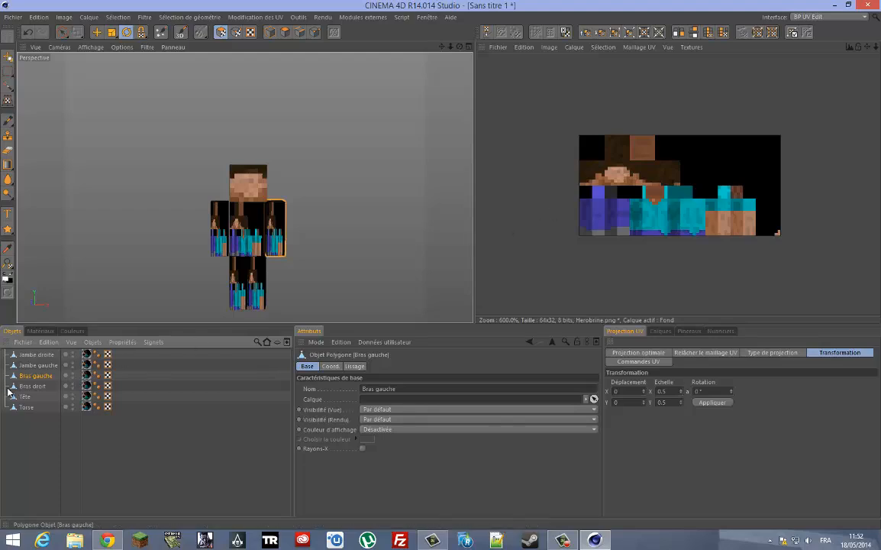
{"action": "left_click", "coordinate": [85, 444]}
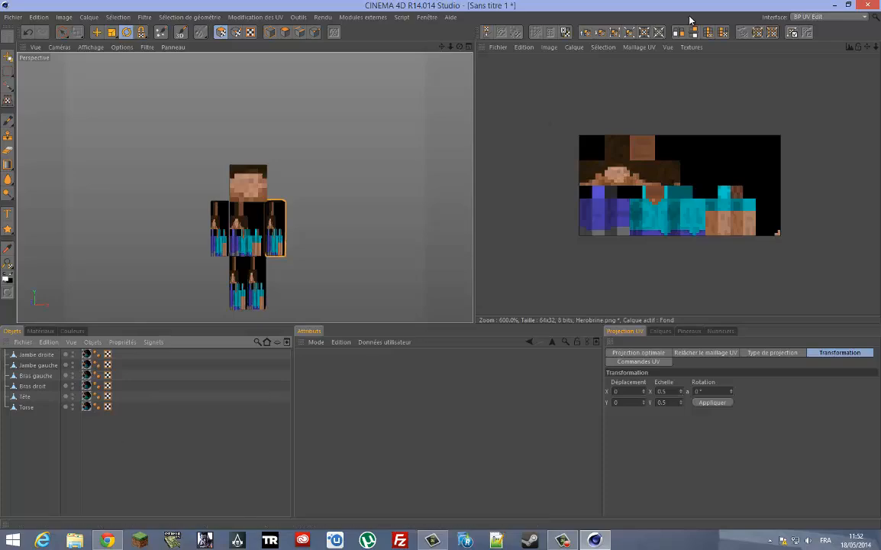
{"action": "left_click", "coordinate": [828, 16]}
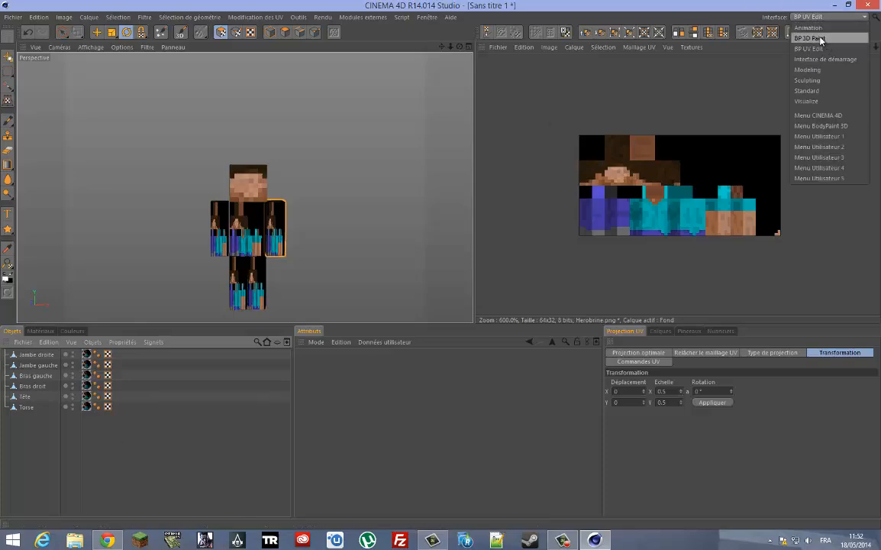
{"action": "left_click", "coordinate": [824, 59]}
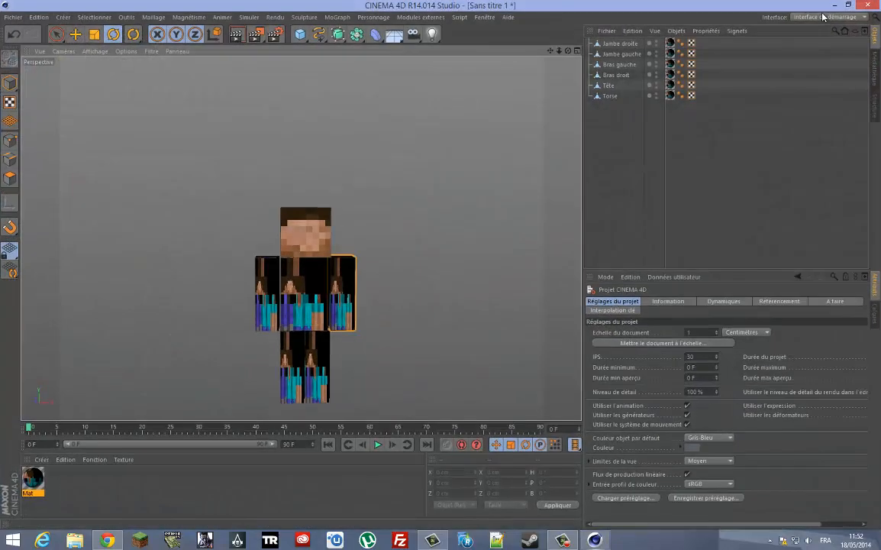
{"action": "left_click", "coordinate": [823, 17]}
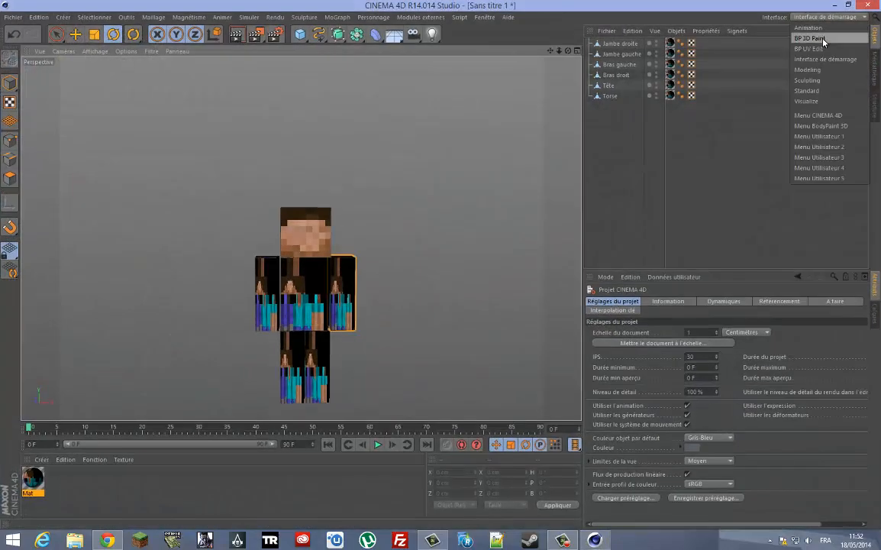
{"action": "left_click", "coordinate": [823, 53]}
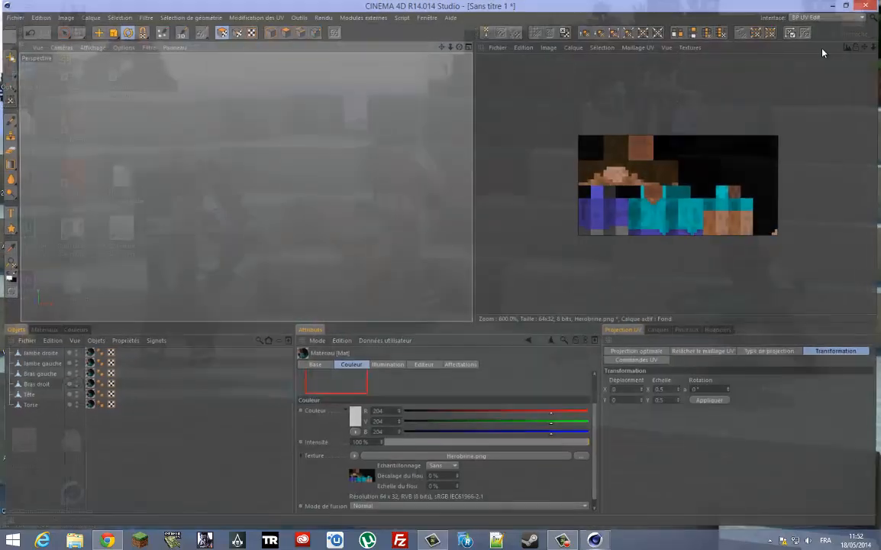
In the startup layout, replace the Mat material's colour texture with ReedF0o, copied to the project location, and return to the BP UV Edit layout.
{"action": "left_click", "coordinate": [828, 16]}
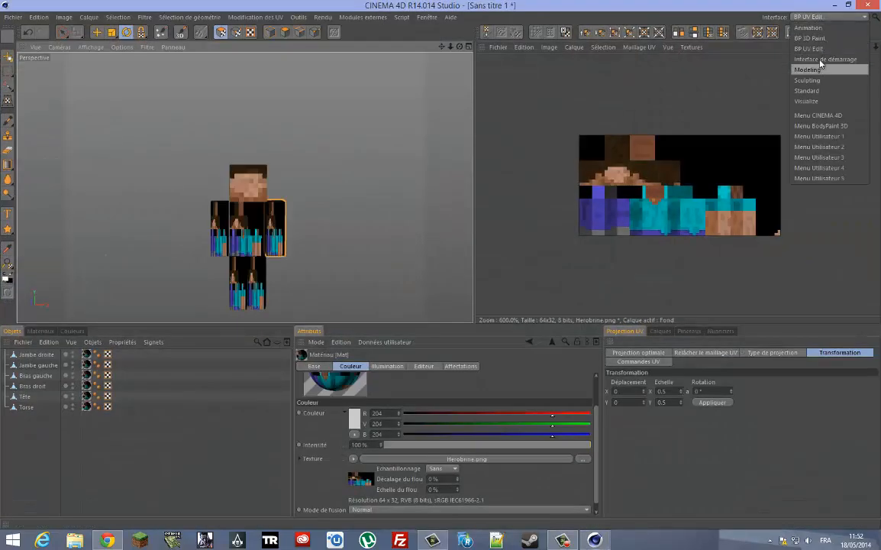
{"action": "left_click", "coordinate": [825, 59]}
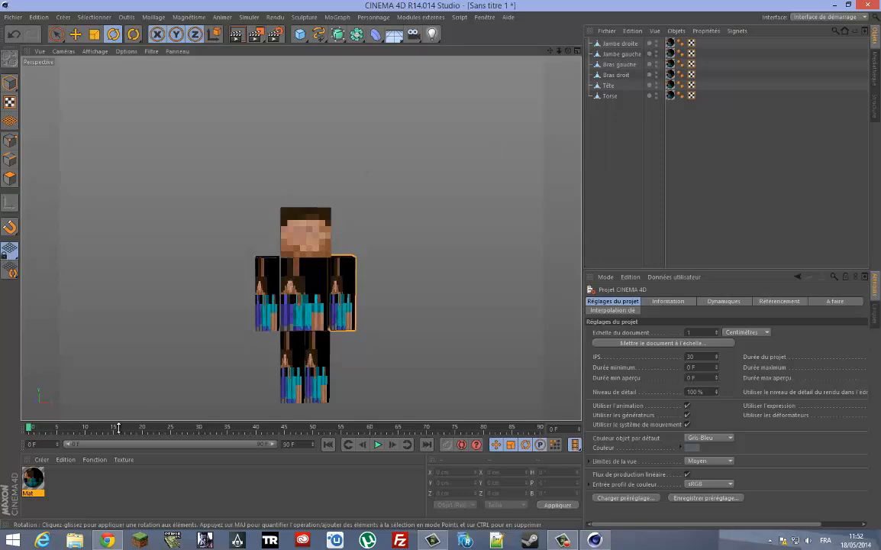
{"action": "double_click", "coordinate": [33, 478]}
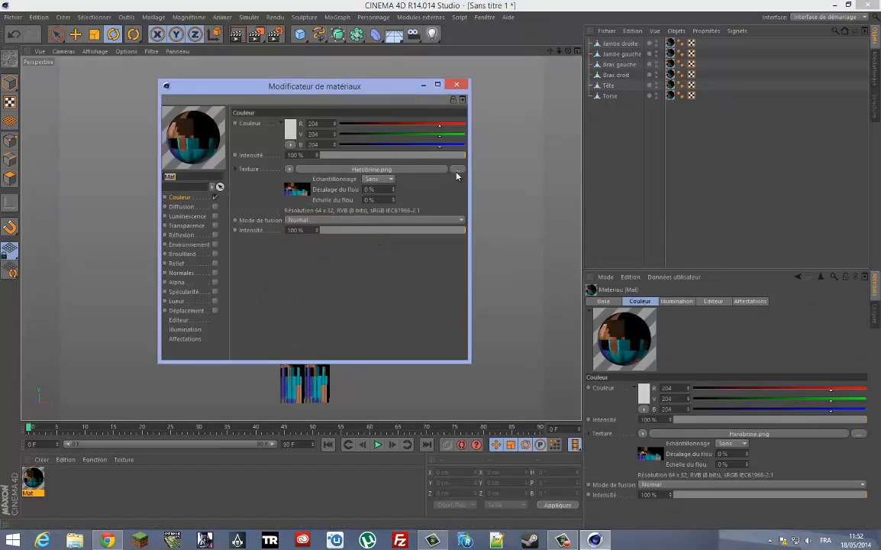
{"action": "left_click", "coordinate": [456, 170]}
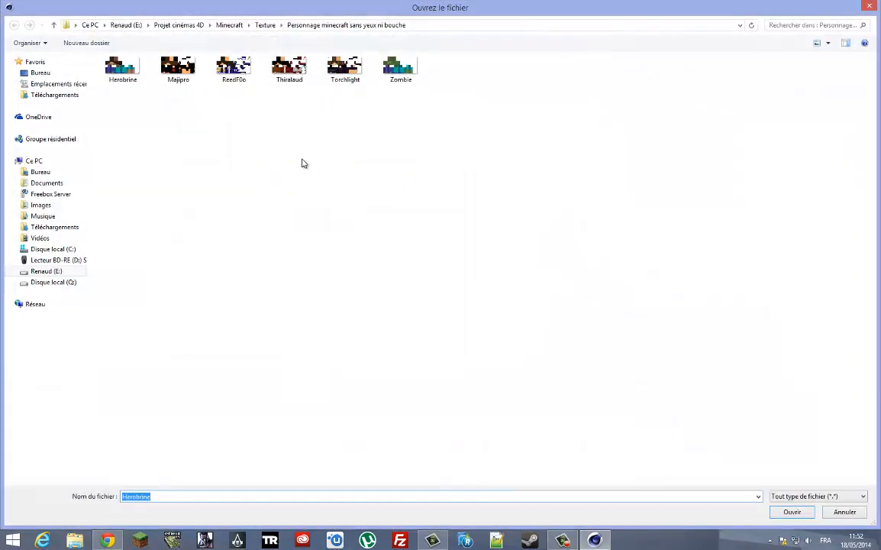
{"action": "double_click", "coordinate": [241, 79]}
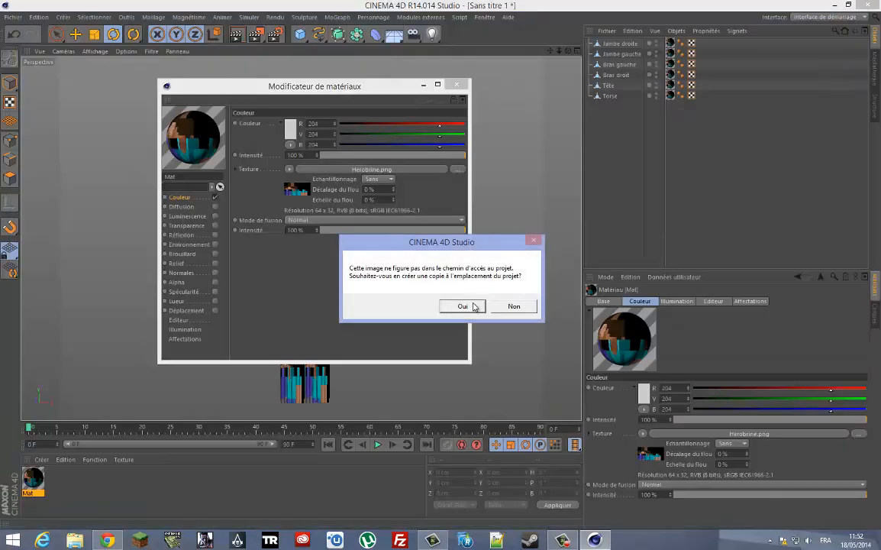
{"action": "left_click", "coordinate": [462, 305]}
{"action": "left_click", "coordinate": [456, 85]}
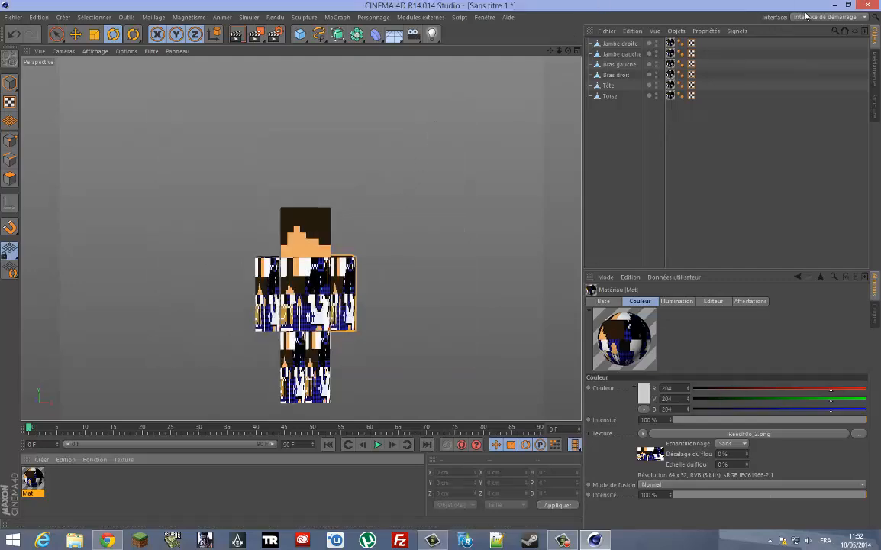
{"action": "left_click", "coordinate": [829, 17]}
{"action": "left_click", "coordinate": [808, 48]}
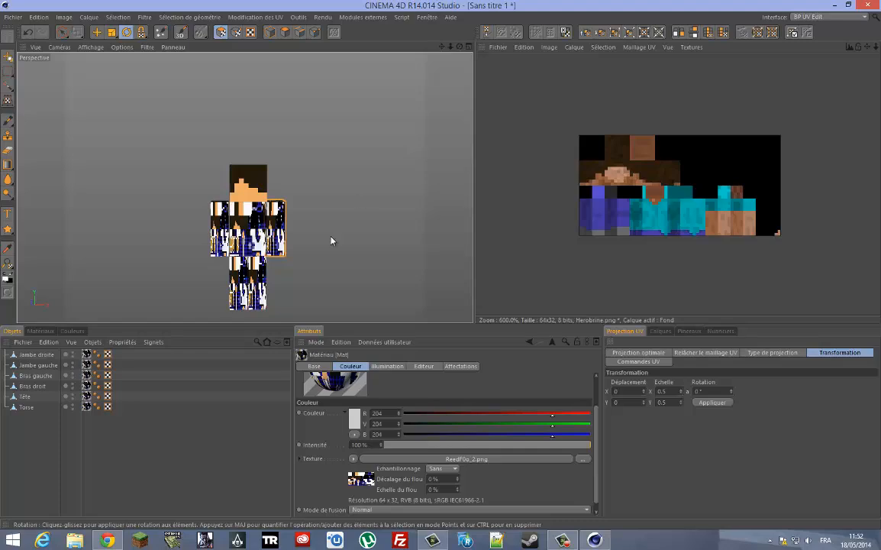
Examine the texture tags of the six body parts, from Jambe droite to Torse.
{"action": "left_click", "coordinate": [86, 355]}
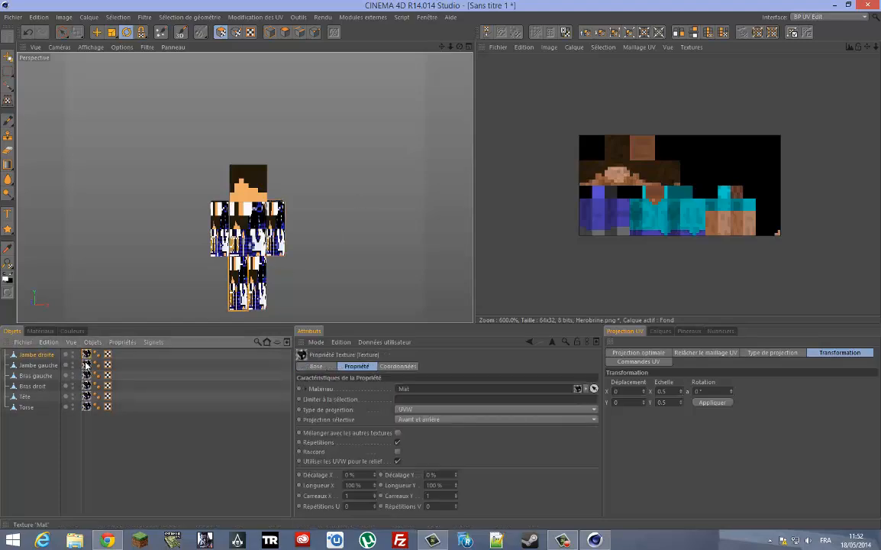
{"action": "left_click", "coordinate": [86, 365]}
{"action": "left_click", "coordinate": [87, 375]}
{"action": "left_click", "coordinate": [87, 386]}
{"action": "left_click", "coordinate": [87, 397]}
{"action": "left_click", "coordinate": [87, 407]}
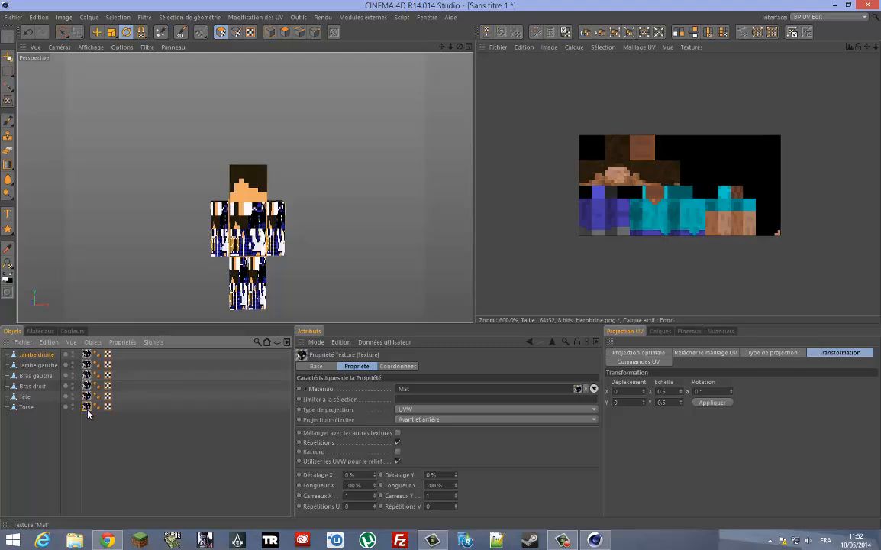
{"action": "left_click", "coordinate": [88, 397]}
{"action": "left_click", "coordinate": [89, 386]}
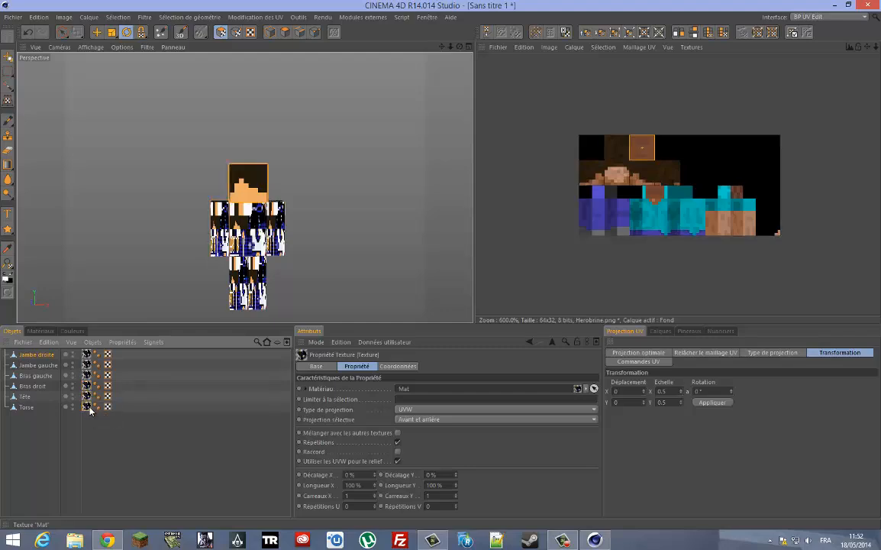
{"action": "left_click", "coordinate": [88, 422]}
Select all six body parts and run the BodyPaint setup wizard on them with automatic texture size interpolation and the colour channel enabled.
{"action": "left_click_drag", "start_coordinate": [87, 422], "coordinate": [4, 317]}
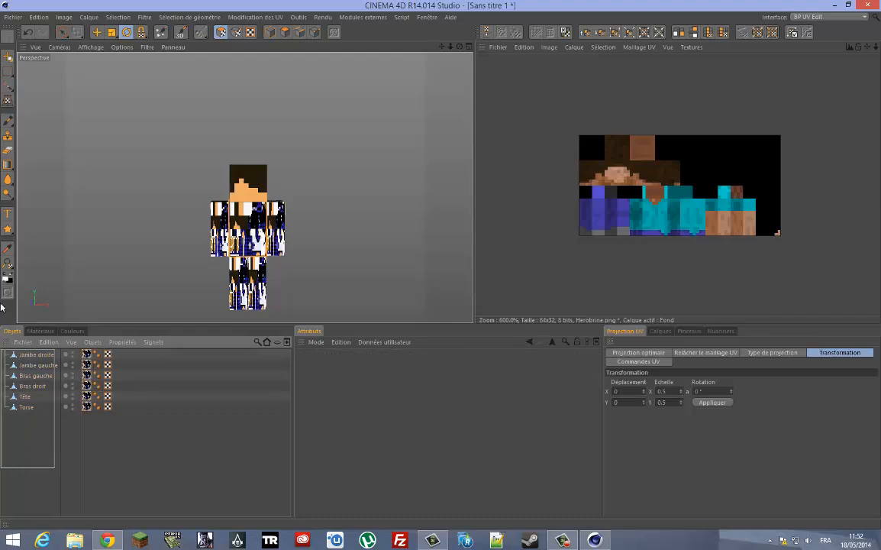
{"action": "left_click", "coordinate": [160, 32]}
{"action": "left_click", "coordinate": [246, 161]}
{"action": "left_click", "coordinate": [244, 161]}
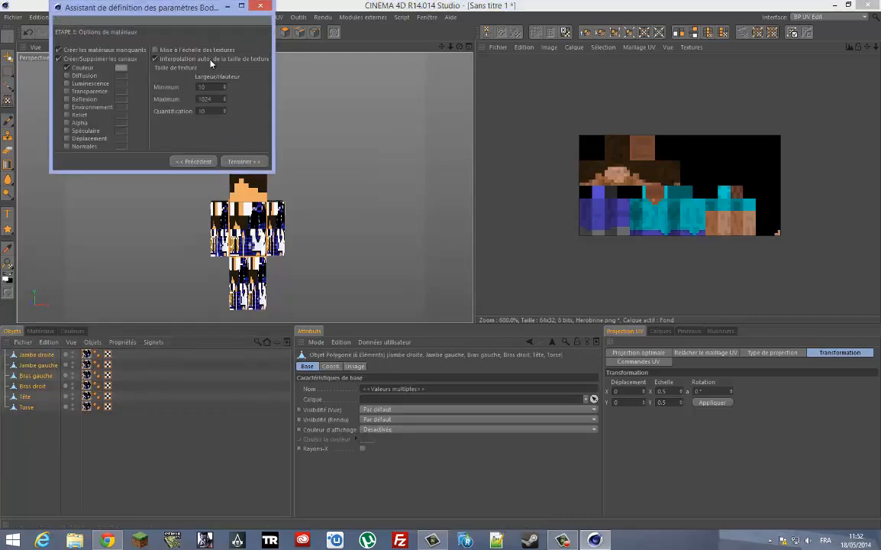
{"action": "left_click", "coordinate": [241, 161]}
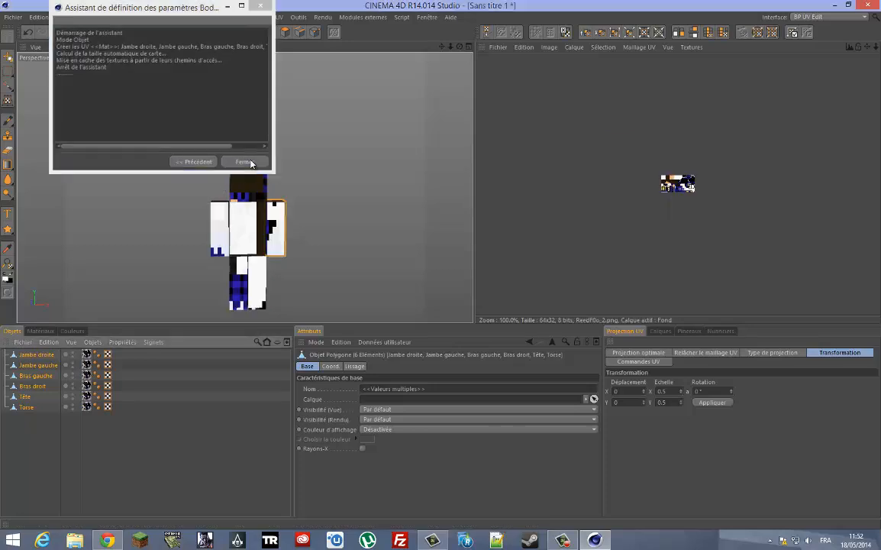
{"action": "left_click", "coordinate": [241, 161]}
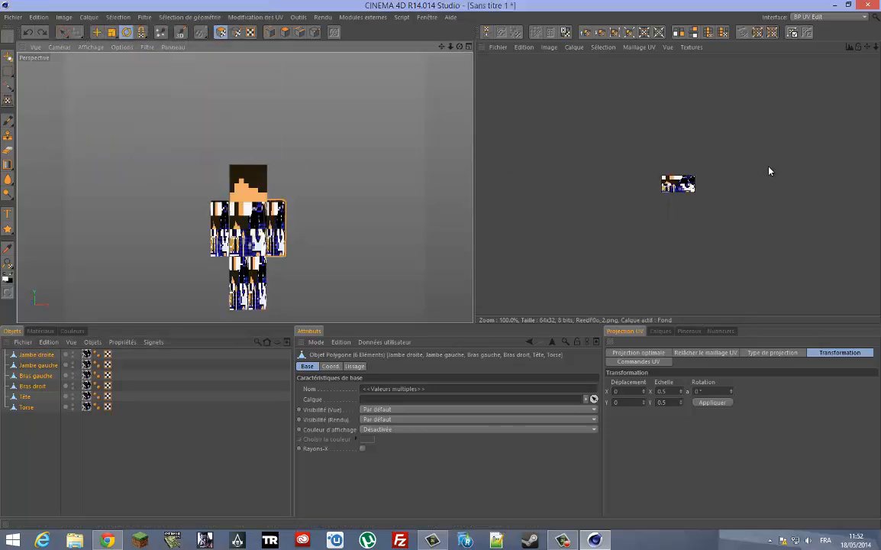
Select the Bras gauche object and examine the arm on the character from the front, sides and back.
{"action": "scroll", "coordinate": [768, 171], "scroll_direction": "up", "scroll_amount": 5}
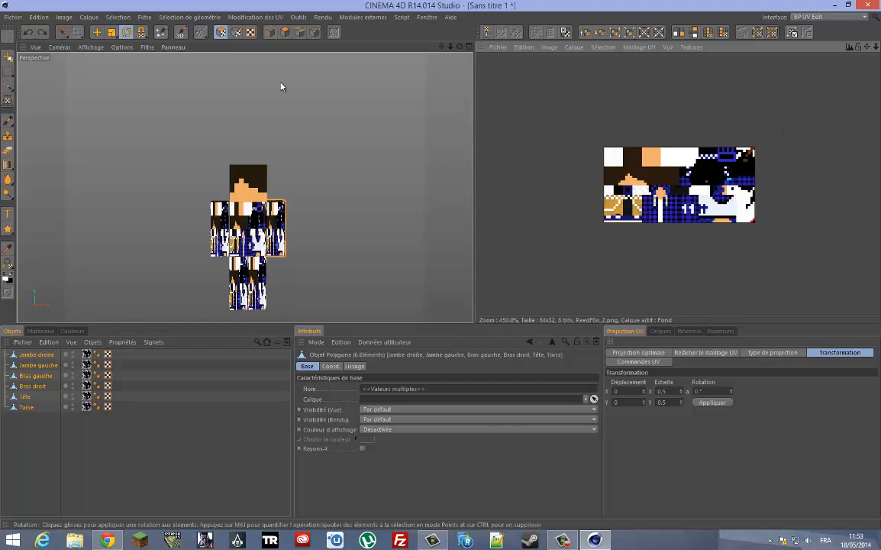
{"action": "left_click", "coordinate": [35, 376]}
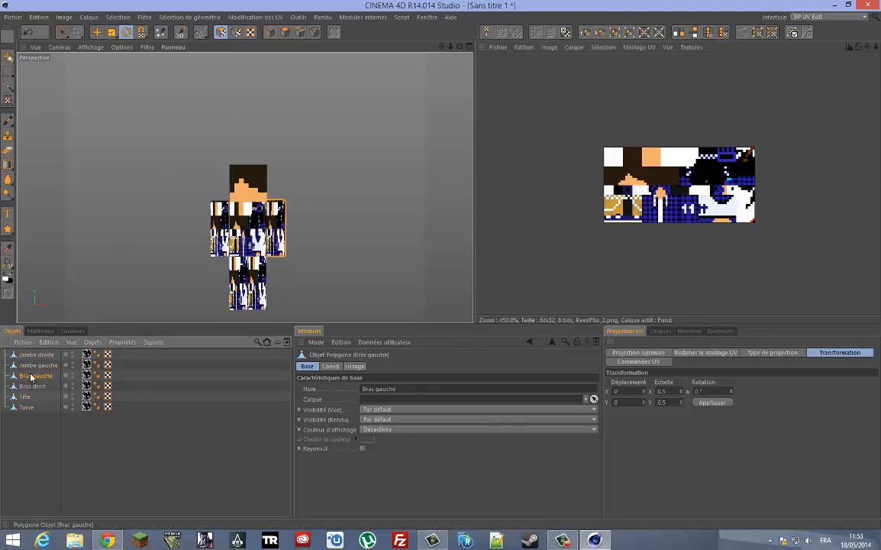
{"action": "left_click", "coordinate": [32, 386]}
{"action": "left_click", "coordinate": [38, 375]}
{"action": "scroll", "coordinate": [575, 222], "scroll_direction": "up", "scroll_amount": 4}
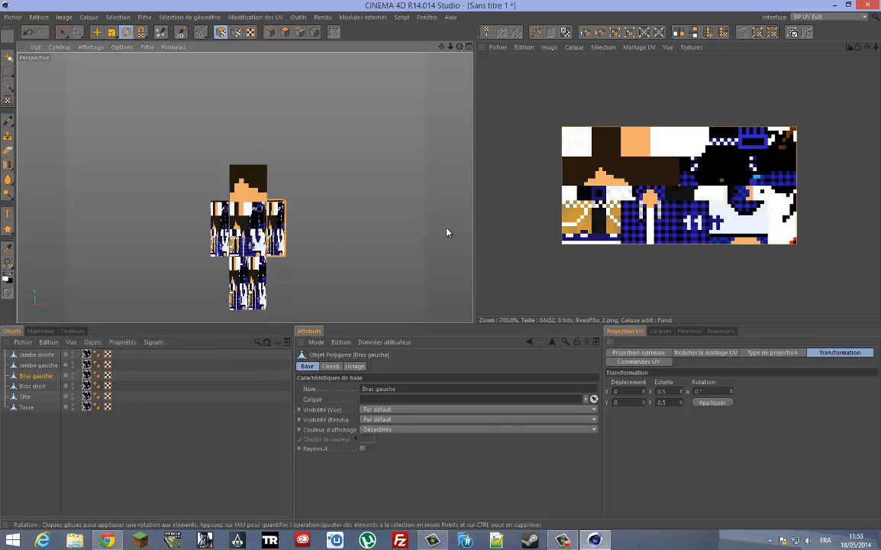
{"action": "left_click_drag", "start_coordinate": [460, 47], "coordinate": [441, 268]}
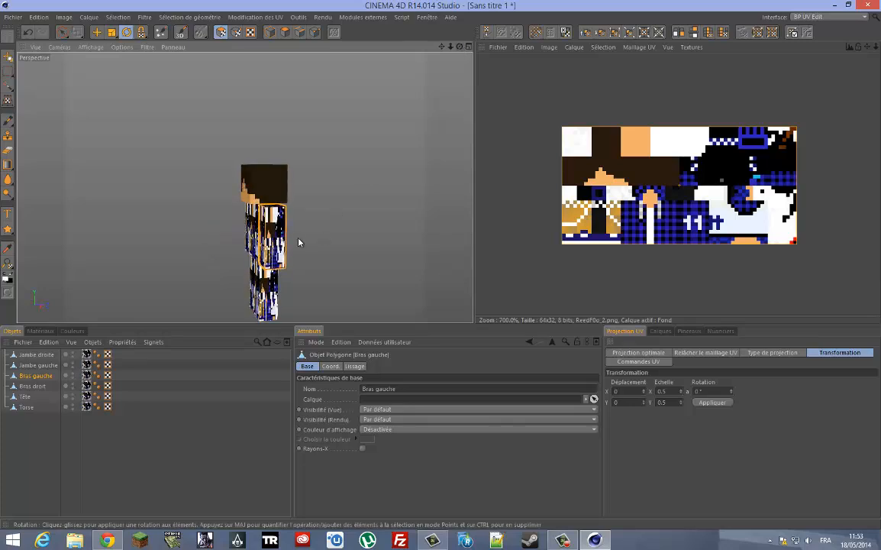
{"action": "left_click_drag", "start_coordinate": [460, 46], "coordinate": [389, 268]}
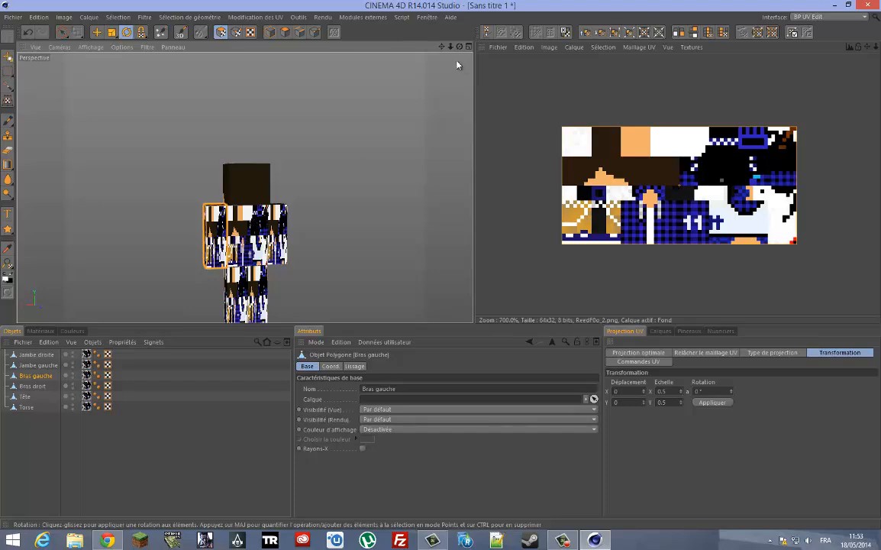
{"action": "left_click_drag", "start_coordinate": [460, 47], "coordinate": [438, 267]}
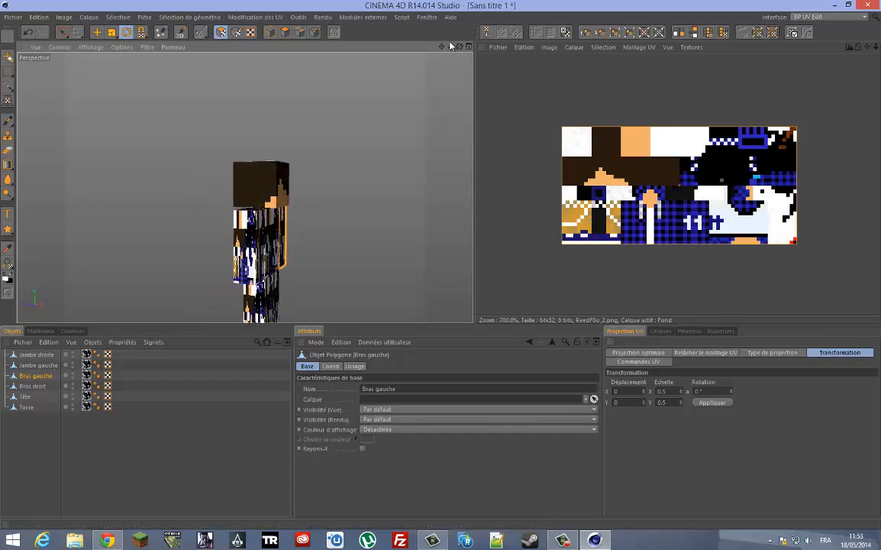
{"action": "left_click_drag", "start_coordinate": [460, 47], "coordinate": [443, 269]}
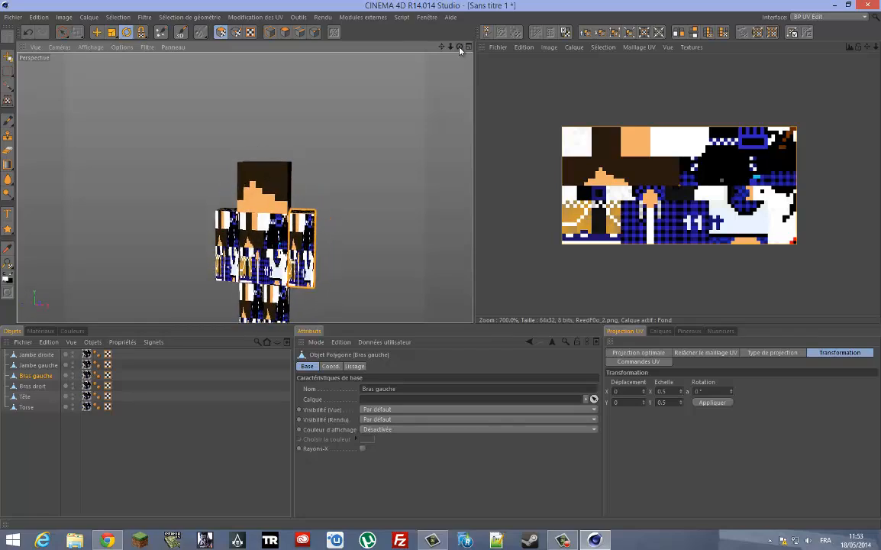
Scale the UVs of Bras gauche's front face non-uniformly to a narrow strip and move them onto the fourth strip of the skin's white sleeve.
{"action": "left_click", "coordinate": [111, 32]}
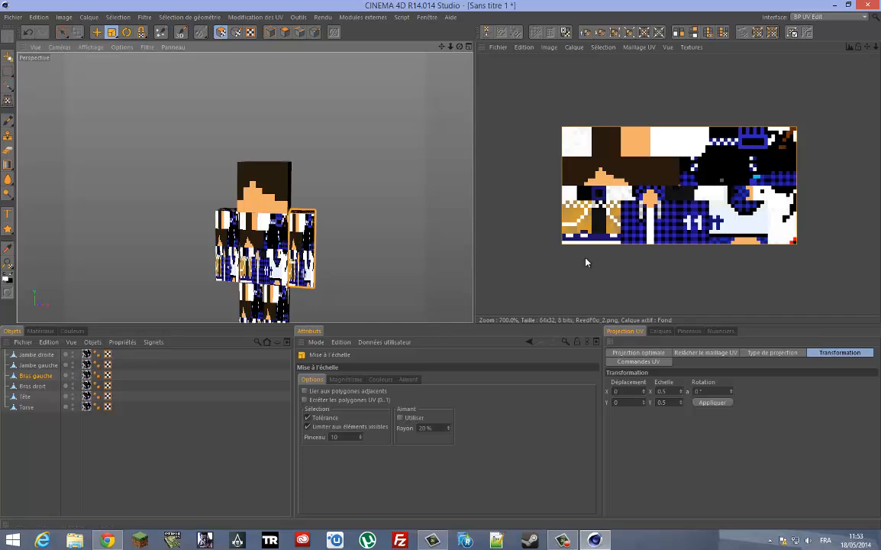
{"action": "left_click_drag", "start_coordinate": [111, 32], "coordinate": [142, 66]}
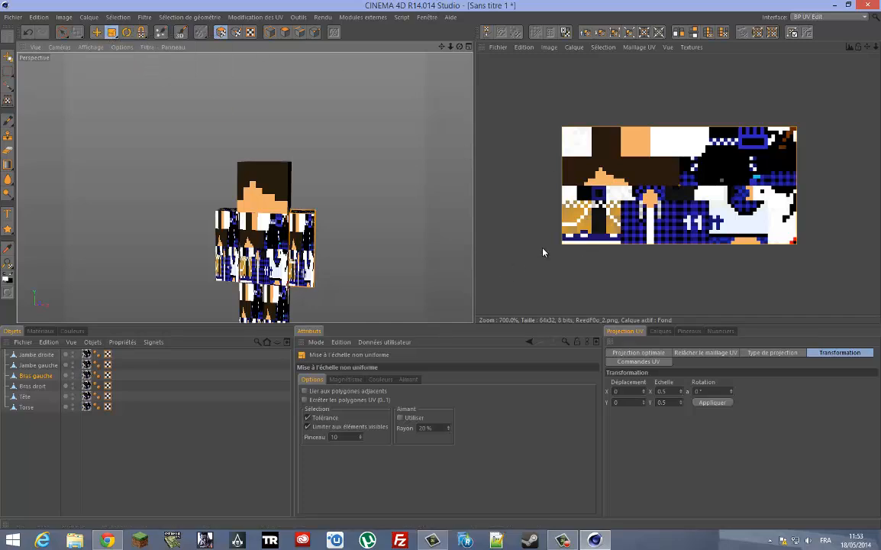
{"action": "left_click_drag", "start_coordinate": [570, 238], "coordinate": [476, 269]}
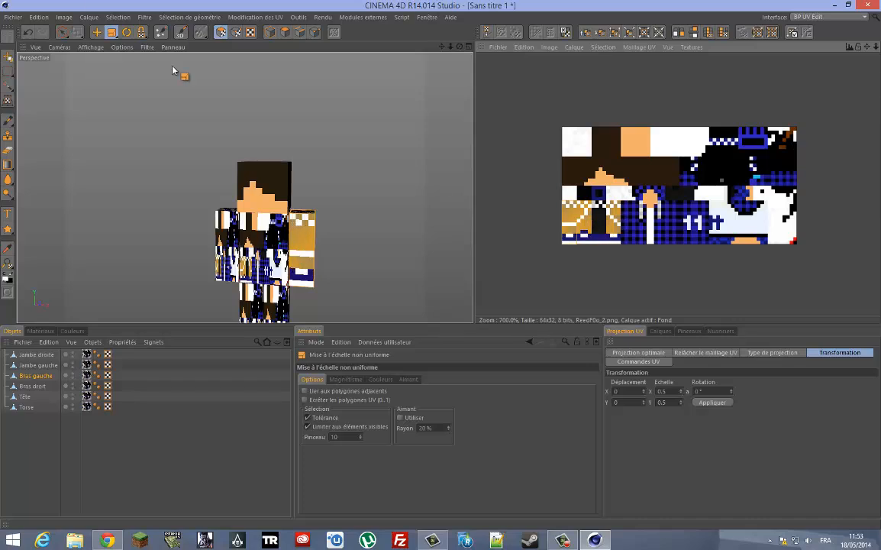
{"action": "left_click", "coordinate": [96, 34]}
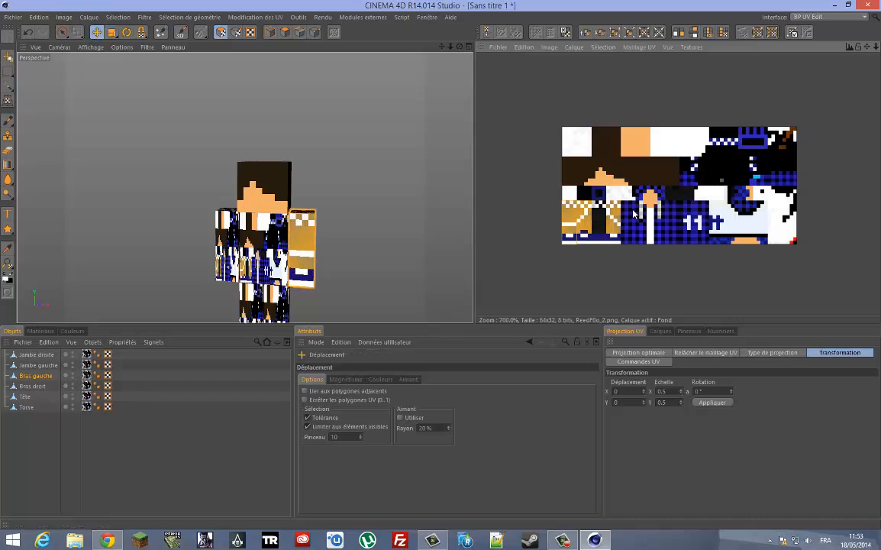
{"action": "left_click_drag", "start_coordinate": [563, 228], "coordinate": [476, 268]}
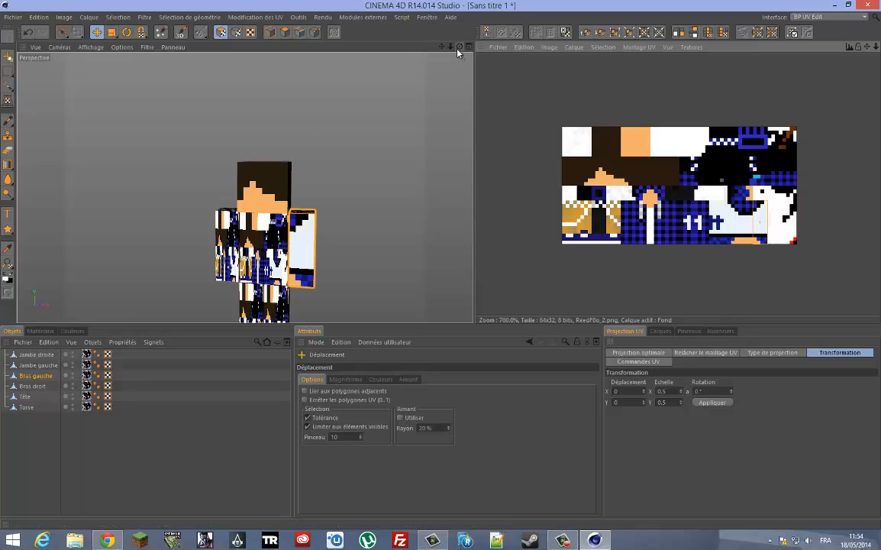
Place the UVs of Bras gauche's outer, back and inner faces on the first, second and third strips of the white sleeve respectively.
{"action": "left_click_drag", "start_coordinate": [459, 47], "coordinate": [330, 294]}
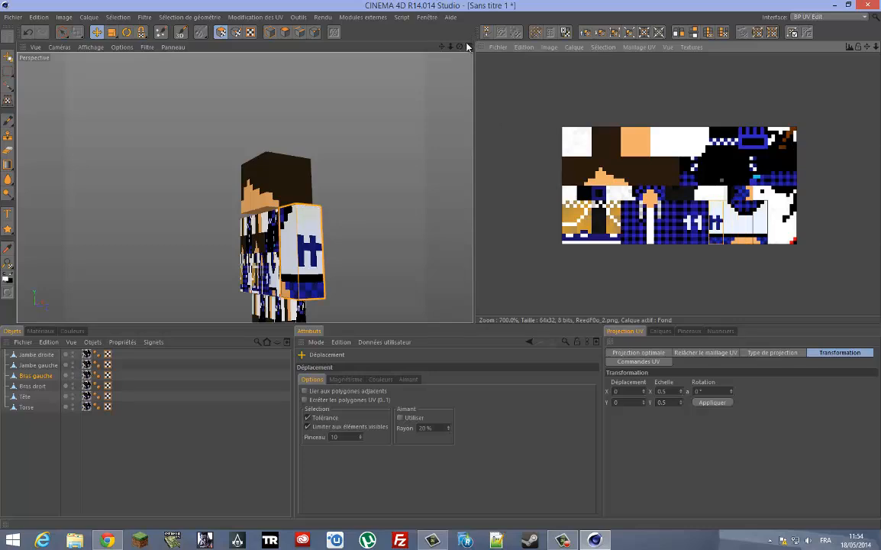
{"action": "left_click_drag", "start_coordinate": [460, 47], "coordinate": [440, 264]}
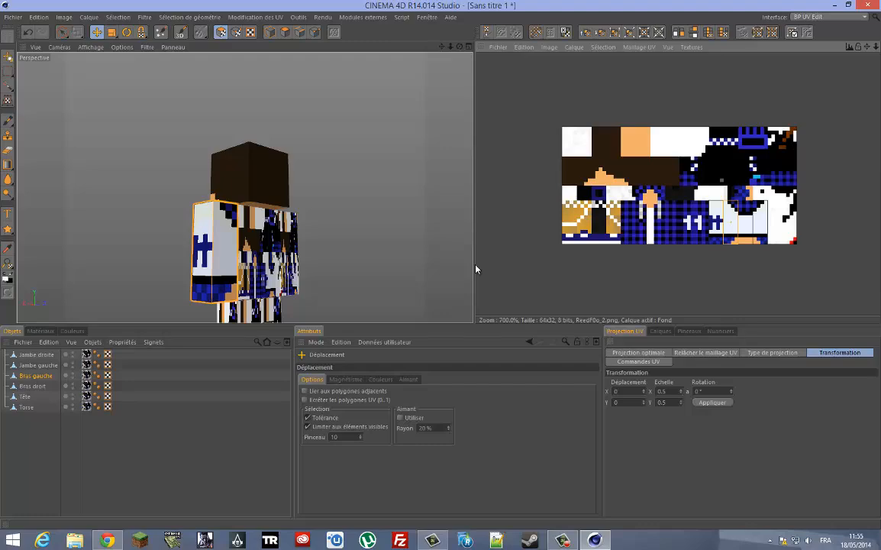
{"action": "left_click_drag", "start_coordinate": [458, 47], "coordinate": [215, 278]}
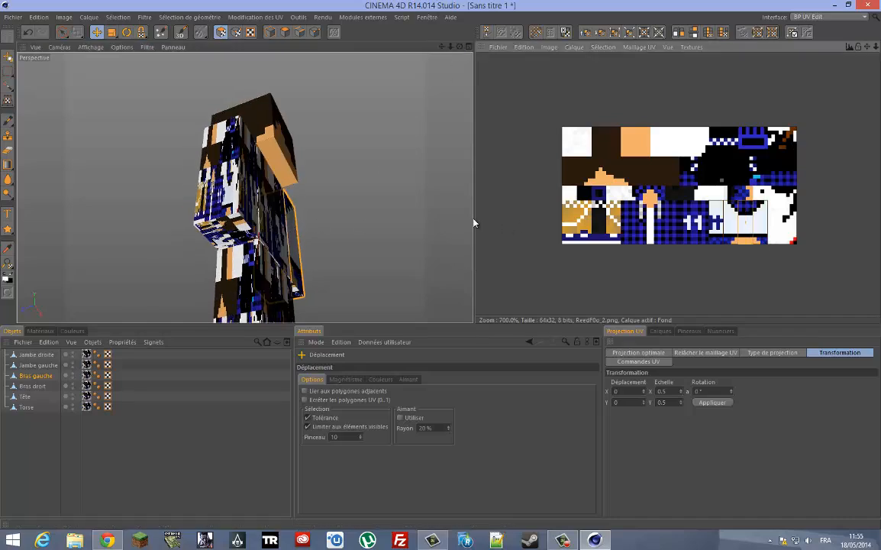
{"action": "left_click_drag", "start_coordinate": [461, 46], "coordinate": [440, 265]}
{"action": "left_click_drag", "start_coordinate": [442, 47], "coordinate": [440, 266]}
{"action": "scroll", "coordinate": [252, 254], "scroll_direction": "down", "scroll_amount": 5}
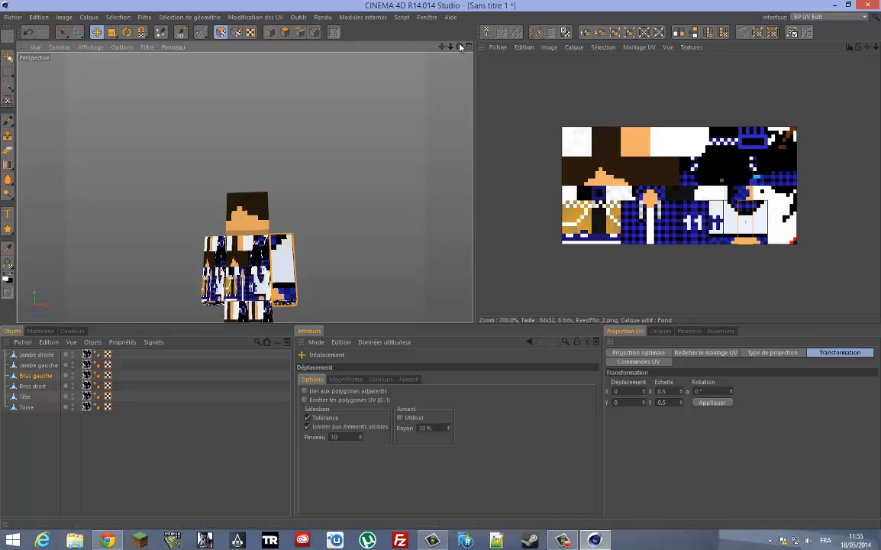
Scale the UVs of Bras gauche's end faces by X 0.5, Y 1, then by 0.5 on both axes, placing them above the sleeve's second strip.
{"action": "left_click_drag", "start_coordinate": [460, 47], "coordinate": [442, 270]}
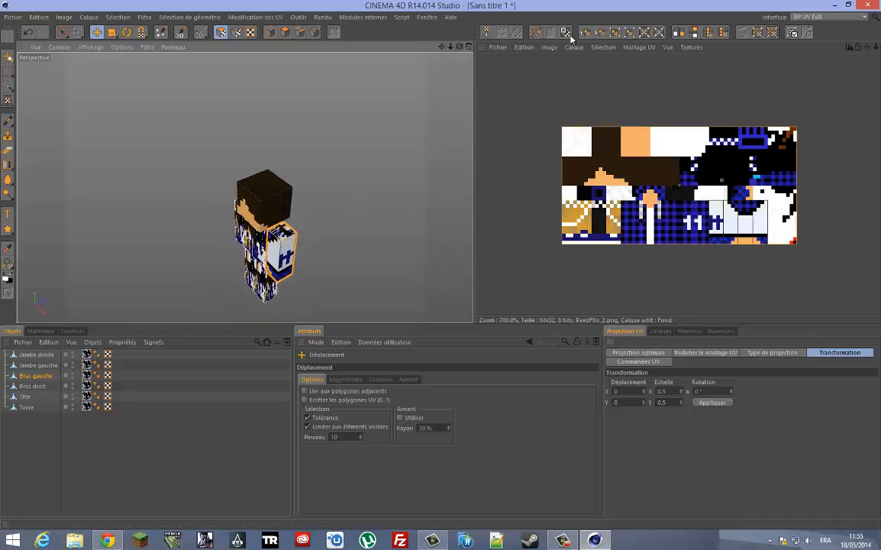
{"action": "left_click_drag", "start_coordinate": [441, 268], "coordinate": [441, 267]}
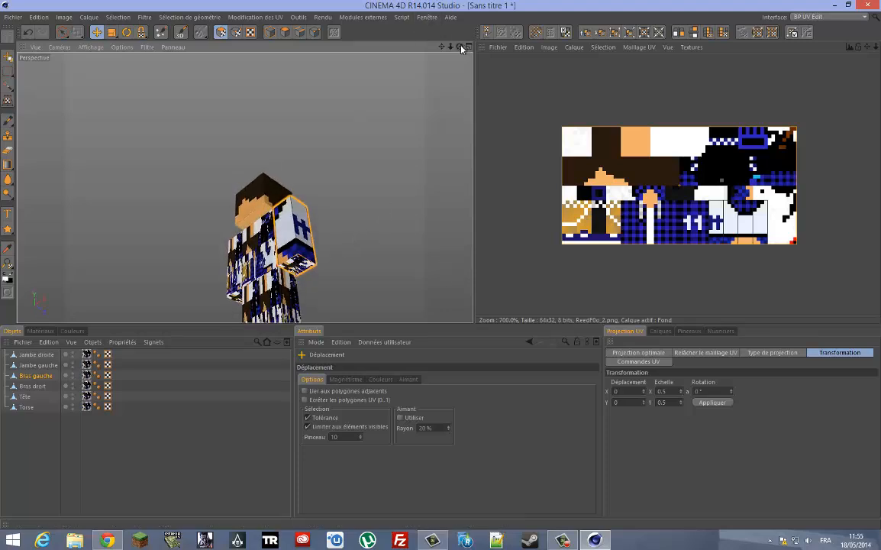
{"action": "left_click_drag", "start_coordinate": [461, 48], "coordinate": [398, 241]}
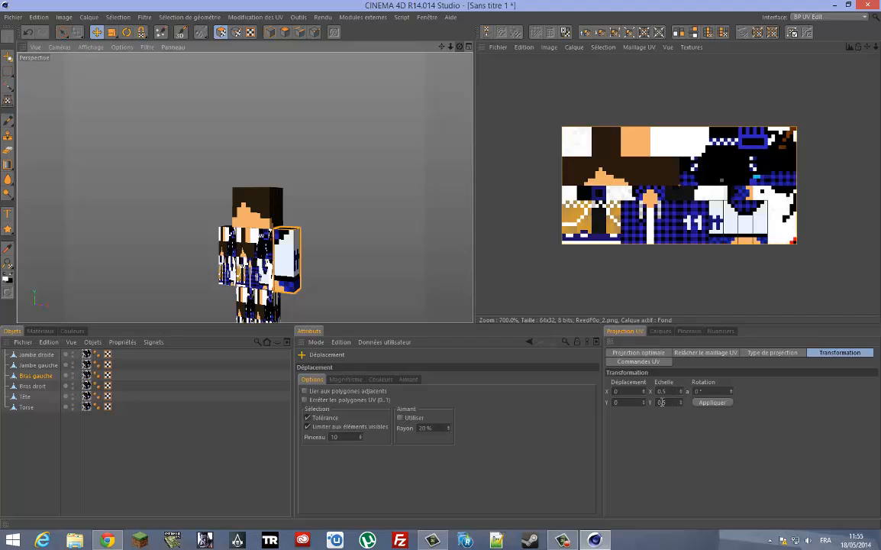
{"action": "left_click_drag", "start_coordinate": [668, 403], "coordinate": [604, 403]}
{"action": "type", "text": "1"}
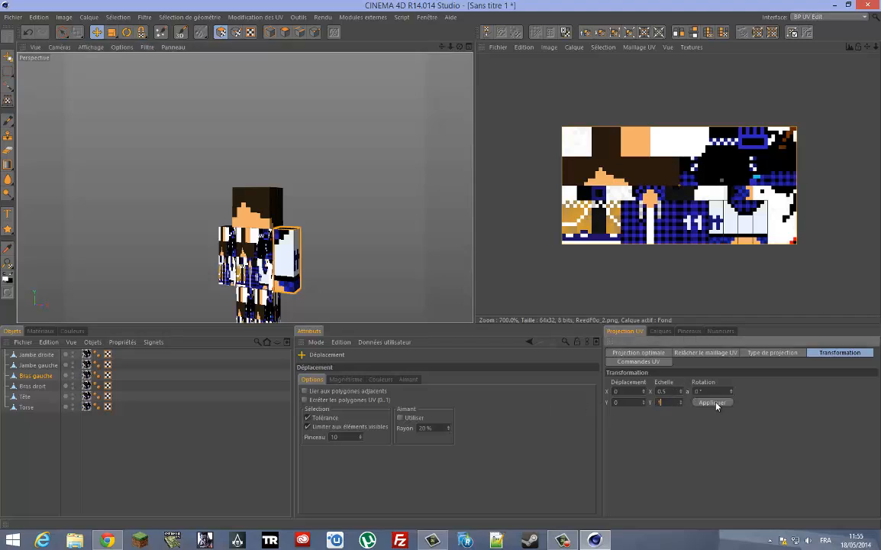
{"action": "left_click", "coordinate": [712, 403]}
{"action": "left_click_drag", "start_coordinate": [666, 401], "coordinate": [136, 396]}
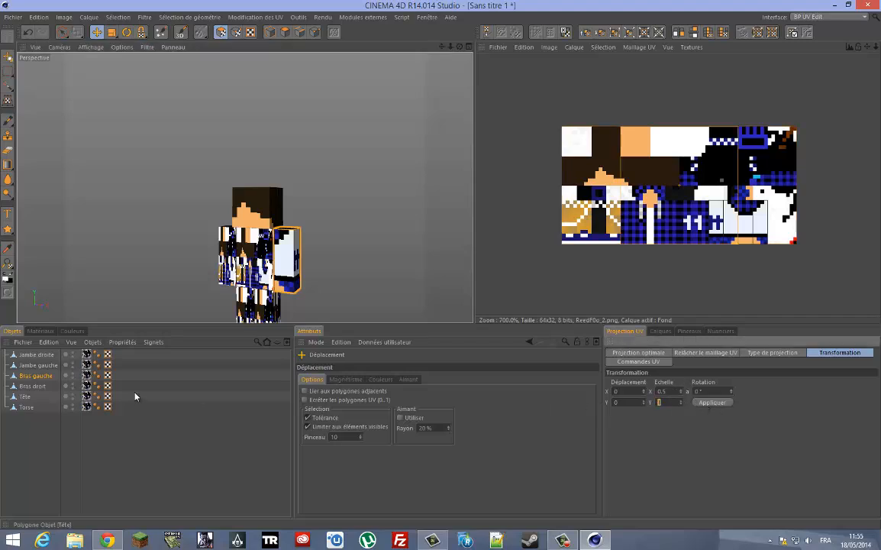
{"action": "type", "text": "0.5"}
{"action": "left_click", "coordinate": [724, 403]}
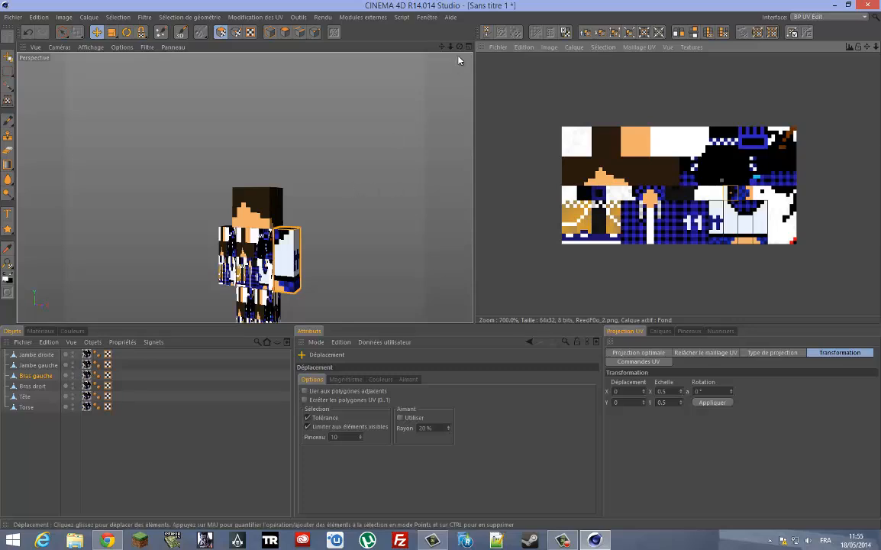
Rotate and move the UVs of Bras gauche's bottom face onto the blue and orange square above the sleeve's third strip.
{"action": "left_click_drag", "start_coordinate": [459, 46], "coordinate": [441, 268]}
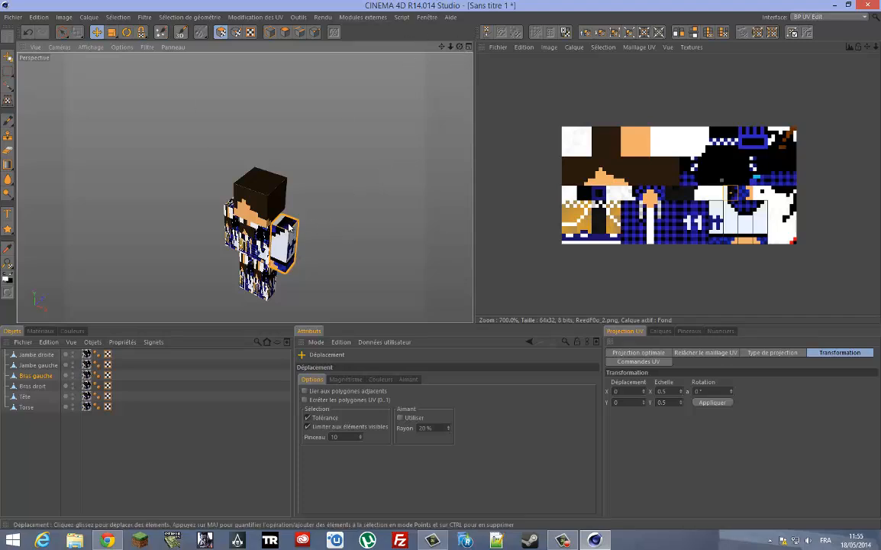
{"action": "left_click", "coordinate": [125, 33]}
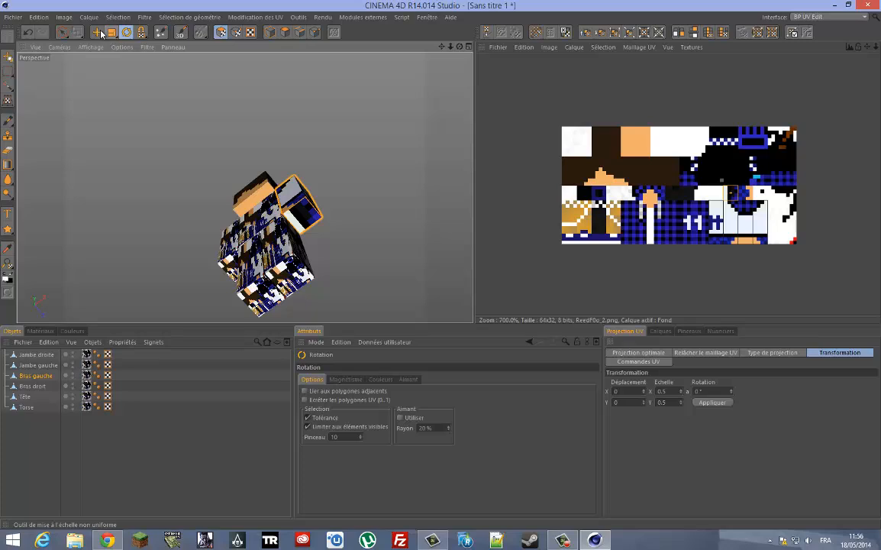
{"action": "left_click", "coordinate": [99, 33]}
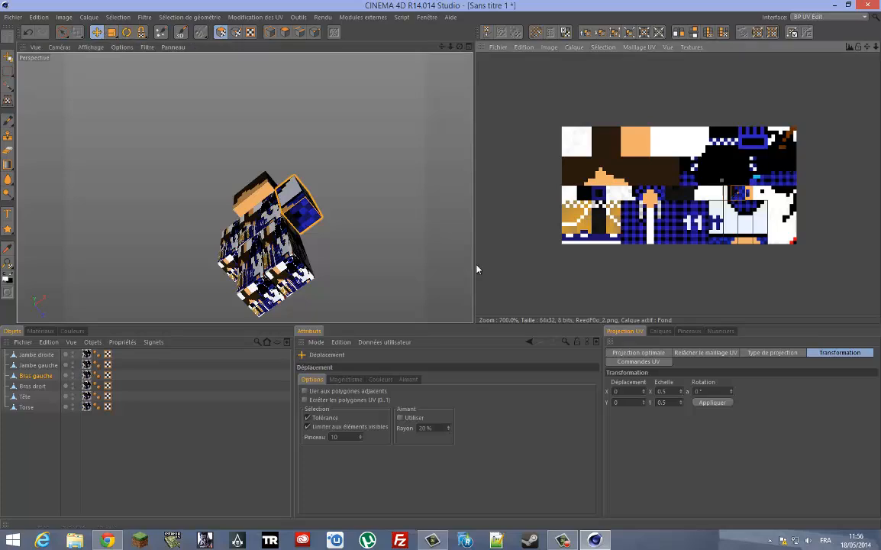
{"action": "left_click", "coordinate": [126, 33]}
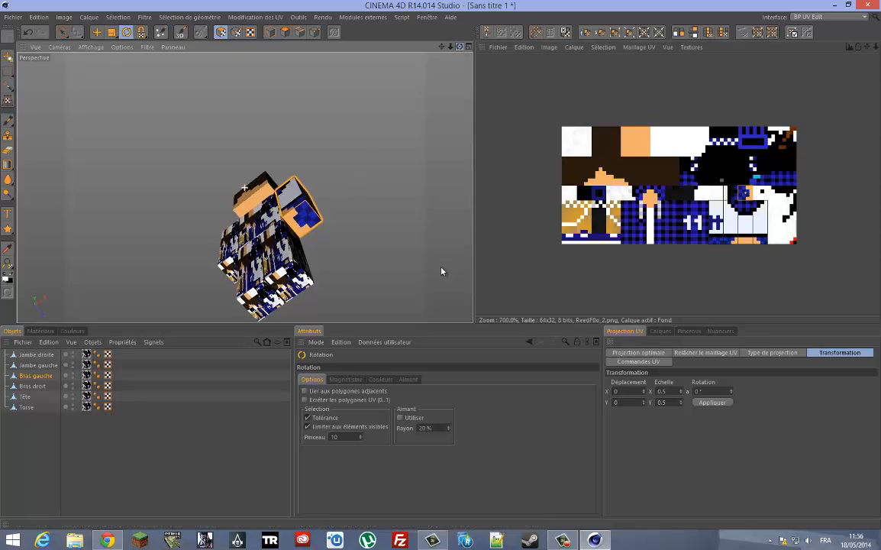
{"action": "left_click_drag", "start_coordinate": [441, 267], "coordinate": [441, 267]}
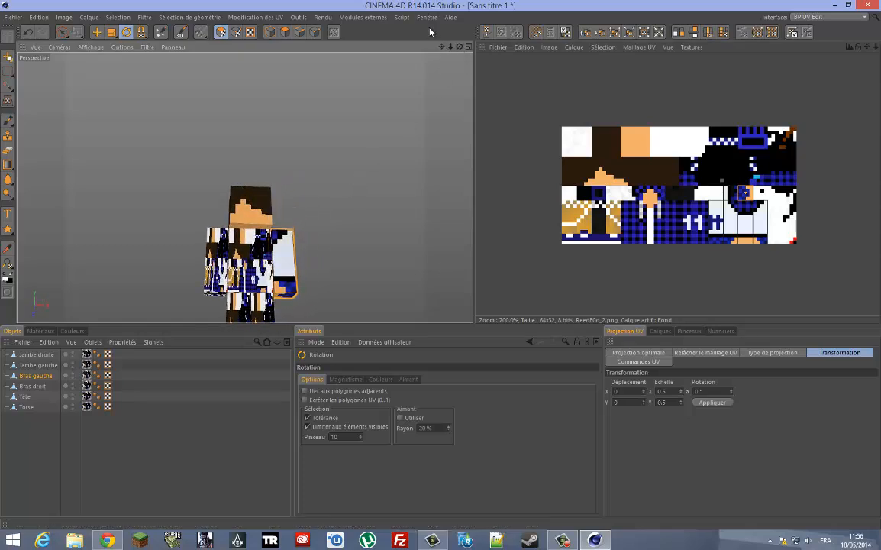
{"action": "left_click_drag", "start_coordinate": [441, 46], "coordinate": [442, 268]}
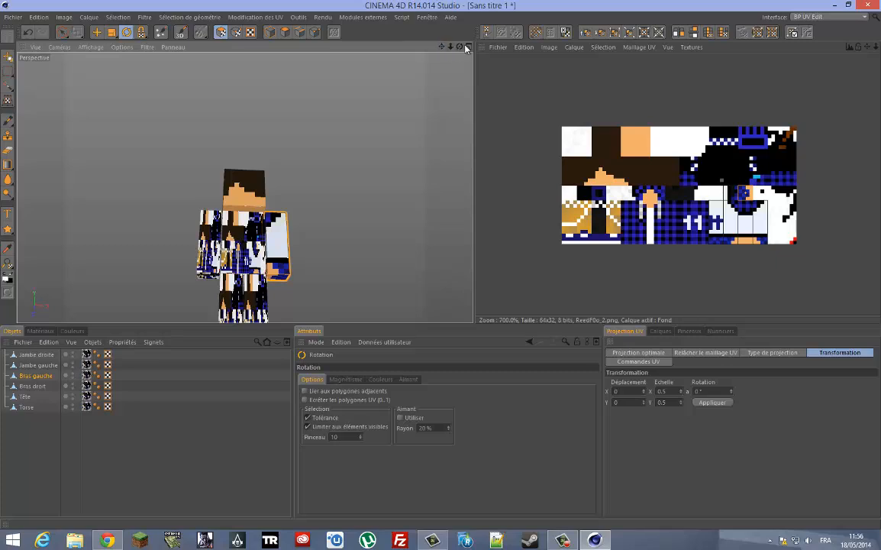
{"action": "left_click_drag", "start_coordinate": [460, 46], "coordinate": [437, 266]}
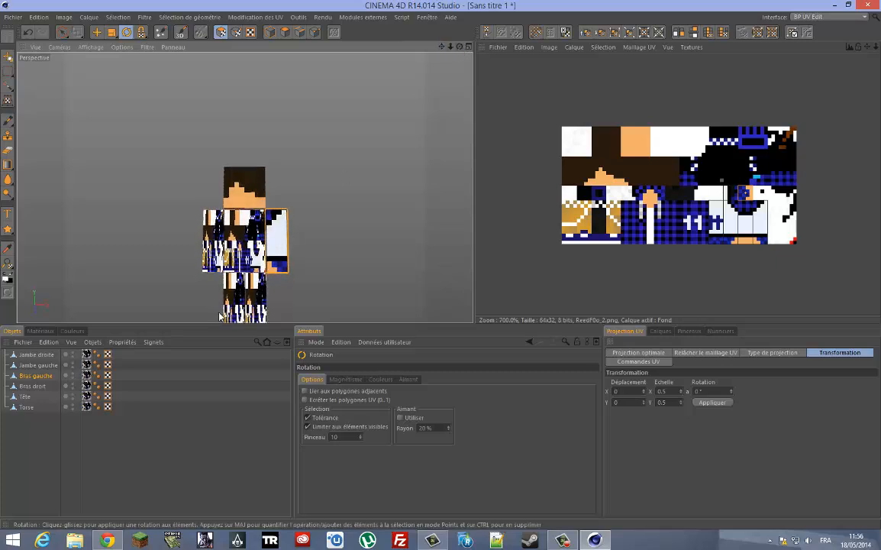
Scale the UVs of Torse's front face non-uniformly and move them onto the plaid shirt front with the neck and white centre stripe.
{"action": "left_click", "coordinate": [26, 407]}
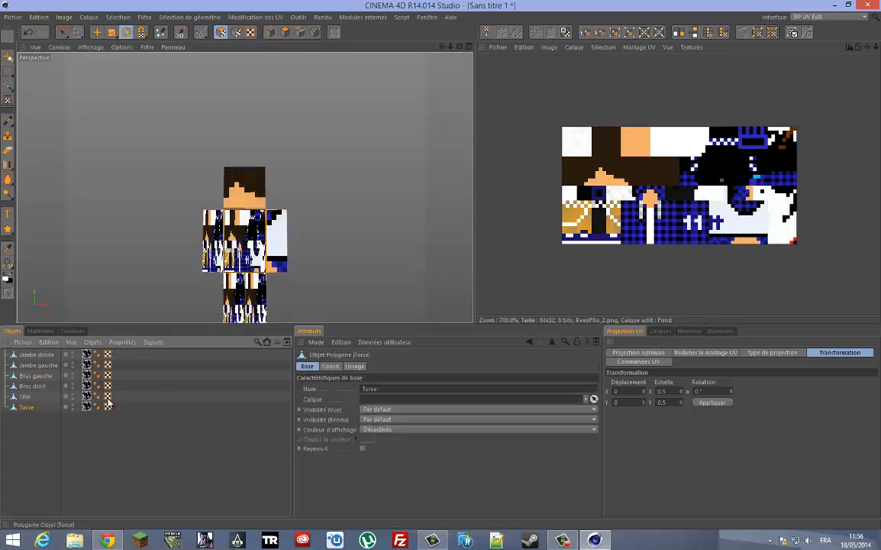
{"action": "left_click_drag", "start_coordinate": [459, 47], "coordinate": [441, 271]}
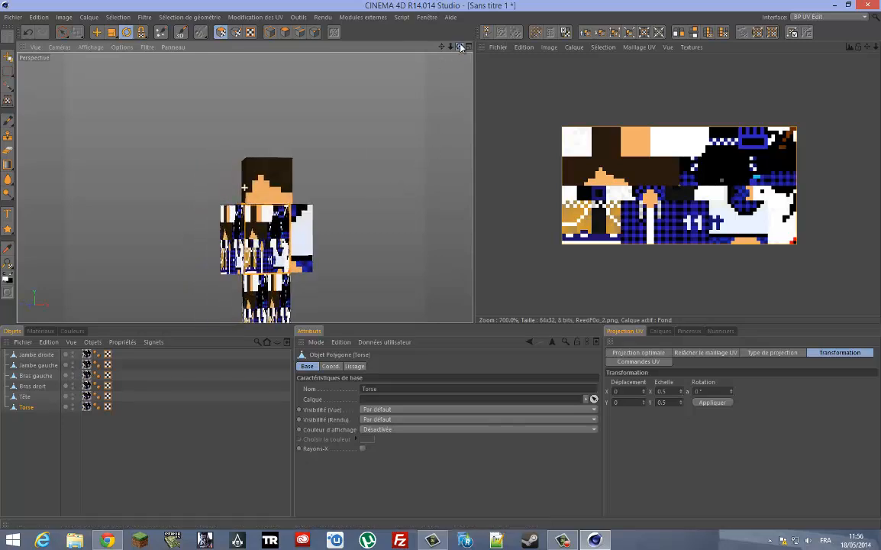
{"action": "left_click", "coordinate": [111, 32]}
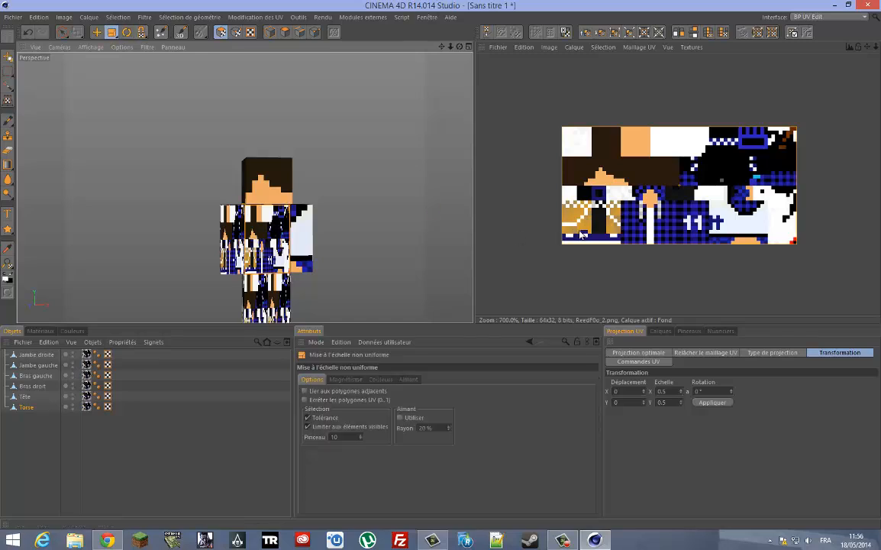
{"action": "left_click_drag", "start_coordinate": [562, 244], "coordinate": [477, 269]}
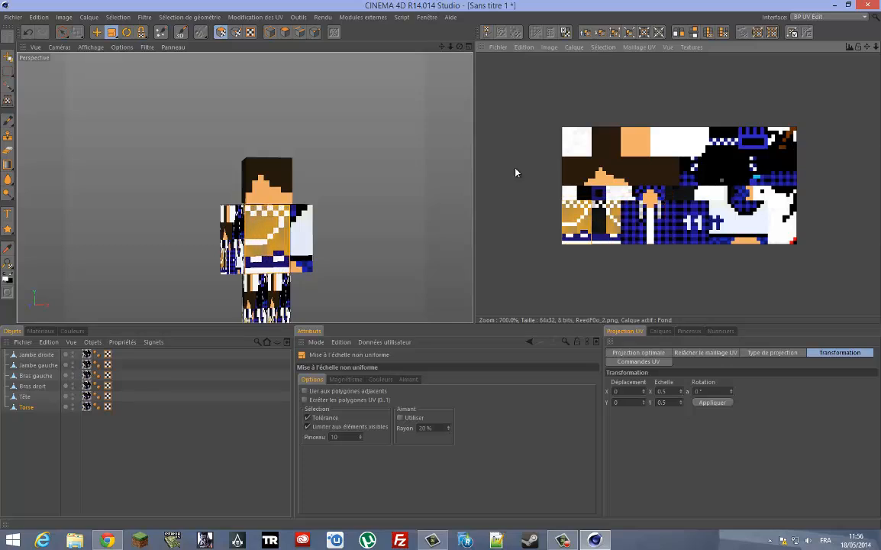
{"action": "left_click", "coordinate": [96, 32]}
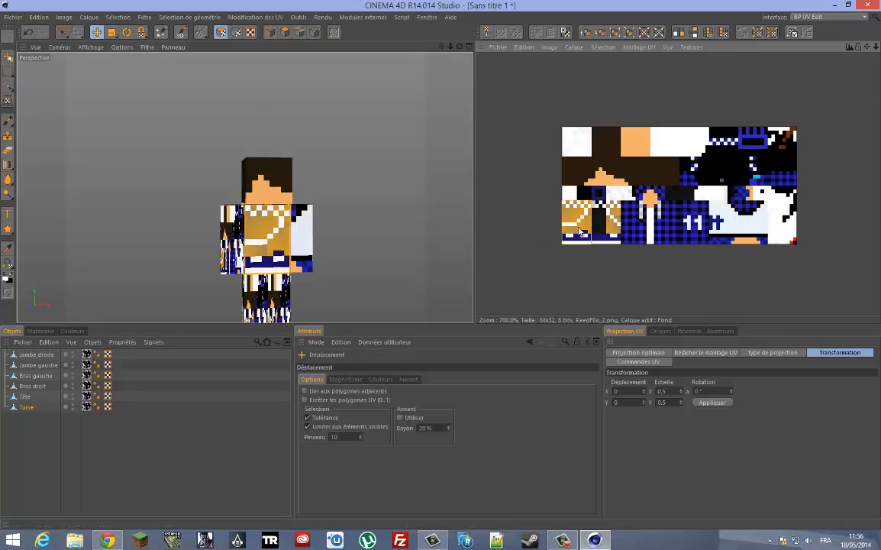
{"action": "left_click_drag", "start_coordinate": [524, 206], "coordinate": [475, 269]}
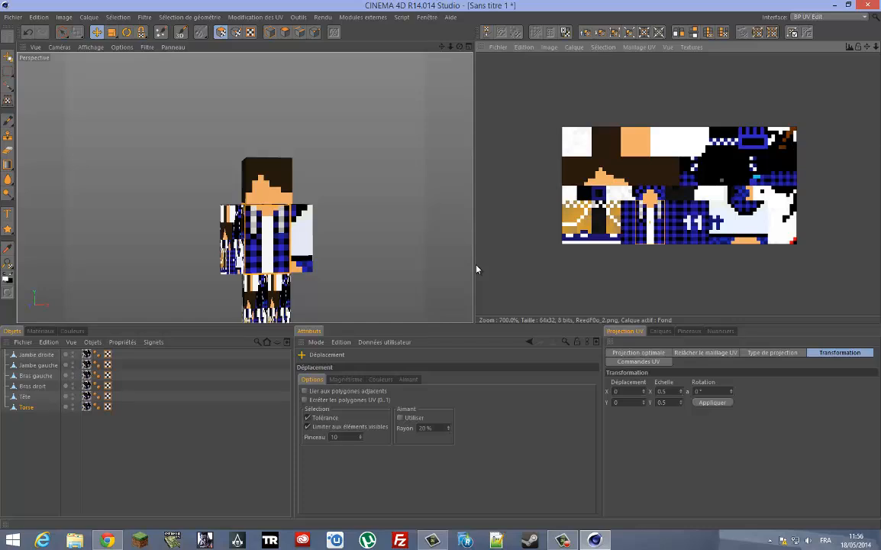
Move the UVs of Torse's back face onto the plaid shirt back with the white number 11.
{"action": "left_click_drag", "start_coordinate": [476, 269], "coordinate": [213, 232], "text": "alt"}
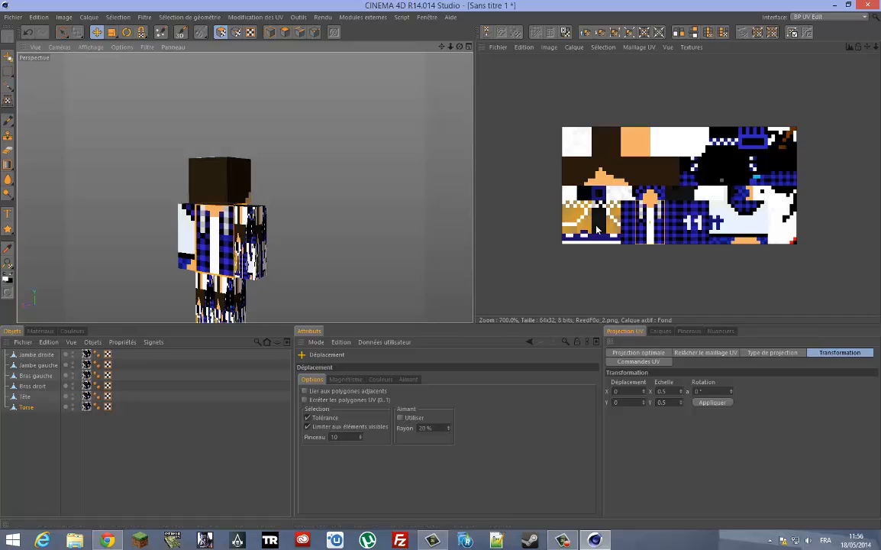
{"action": "left_click_drag", "start_coordinate": [664, 227], "coordinate": [708, 228]}
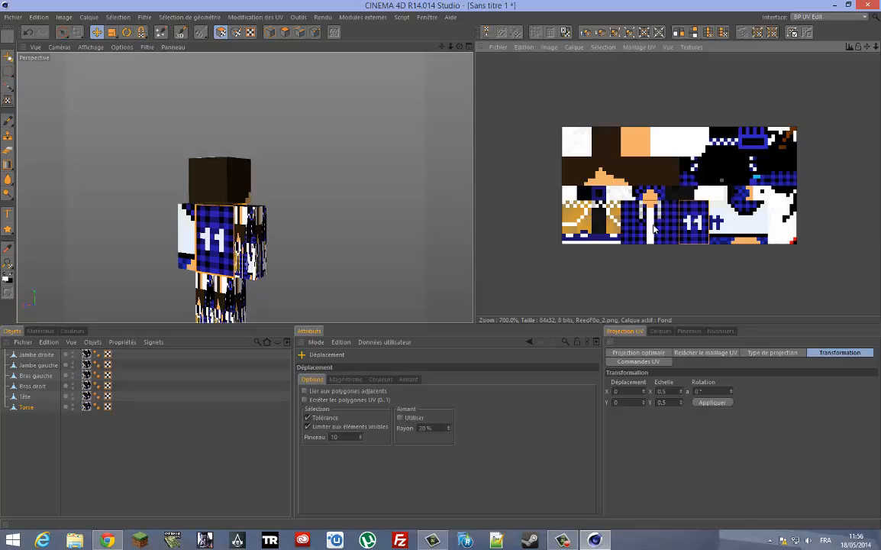
{"action": "left_click_drag", "start_coordinate": [459, 48], "coordinate": [441, 268]}
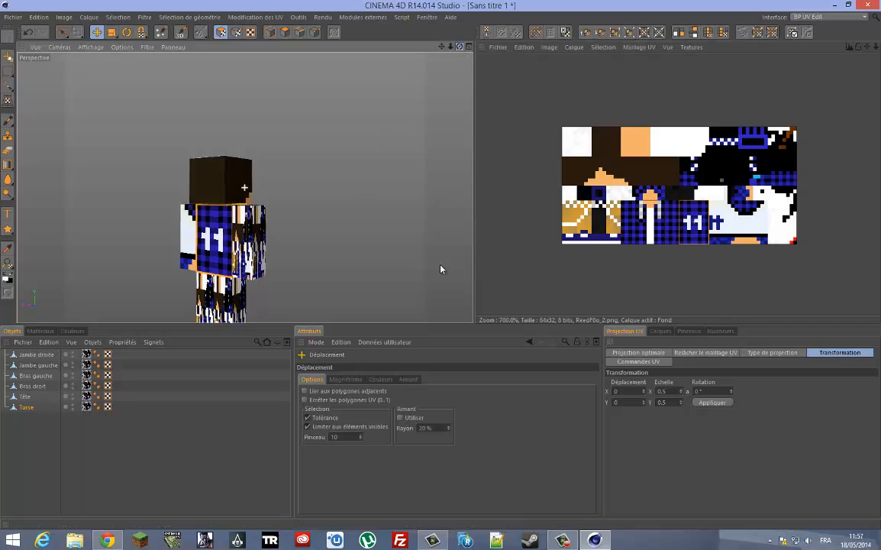
Scale the UVs of Torse's side faces non-uniformly and place them on the narrow plaid strips on both sides of the shirt front.
{"action": "left_click", "coordinate": [237, 232]}
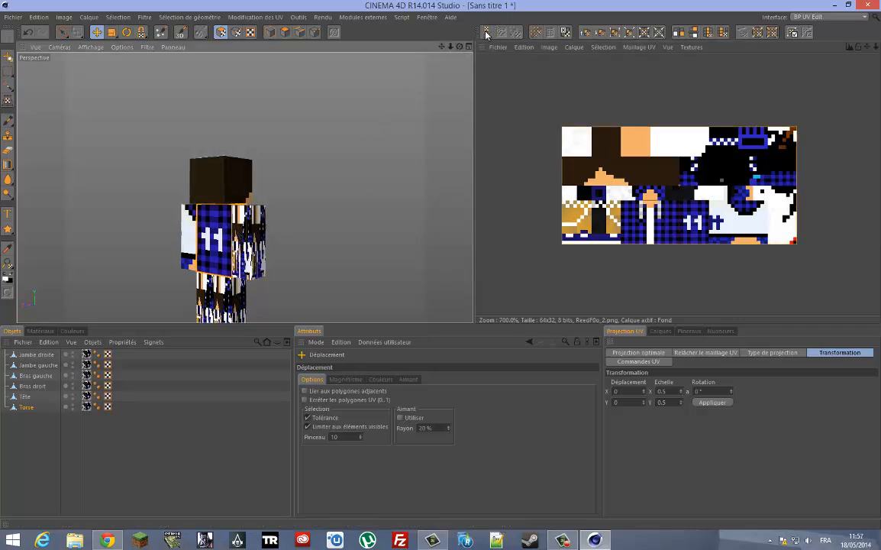
{"action": "left_click_drag", "start_coordinate": [461, 47], "coordinate": [382, 153]}
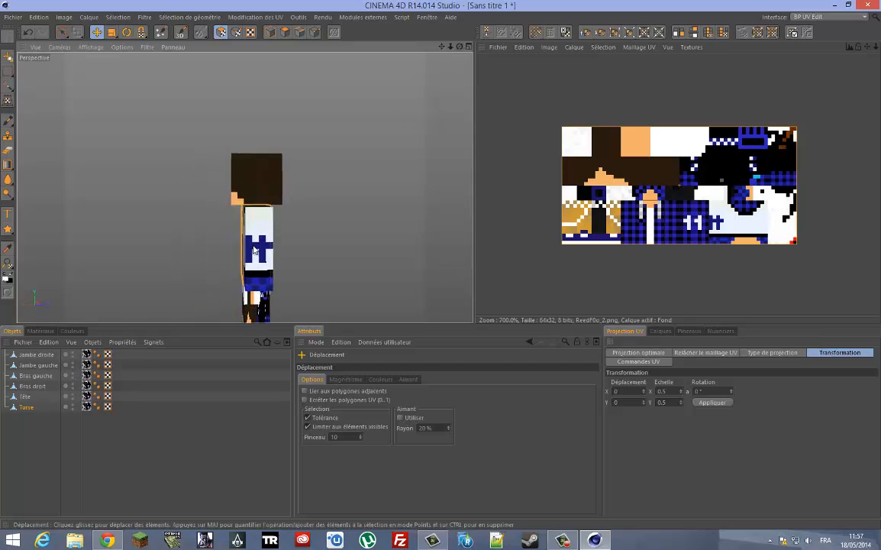
{"action": "left_click_drag", "start_coordinate": [459, 48], "coordinate": [433, 268]}
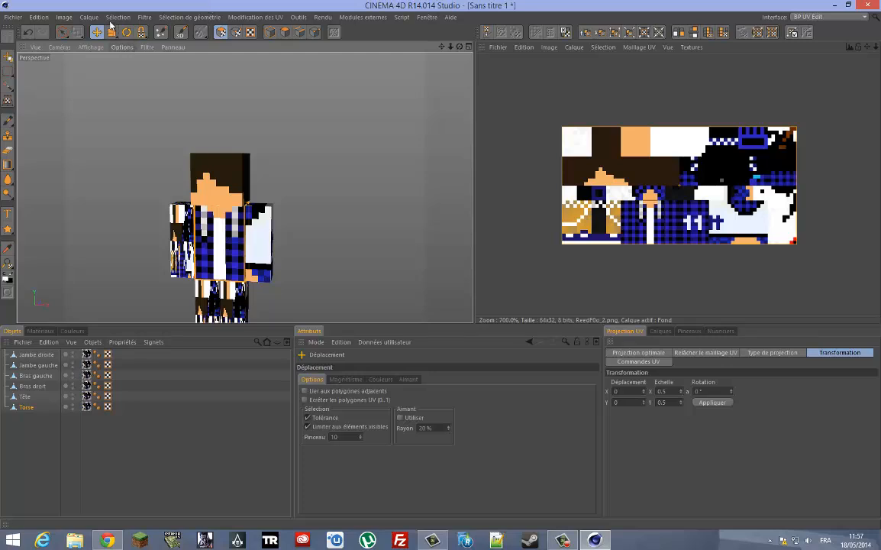
{"action": "left_click", "coordinate": [141, 34]}
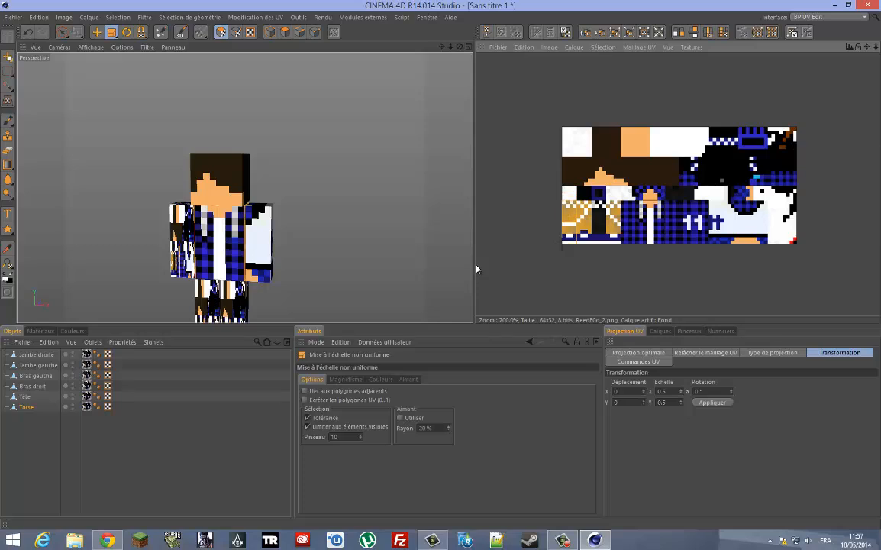
{"action": "left_click", "coordinate": [96, 32]}
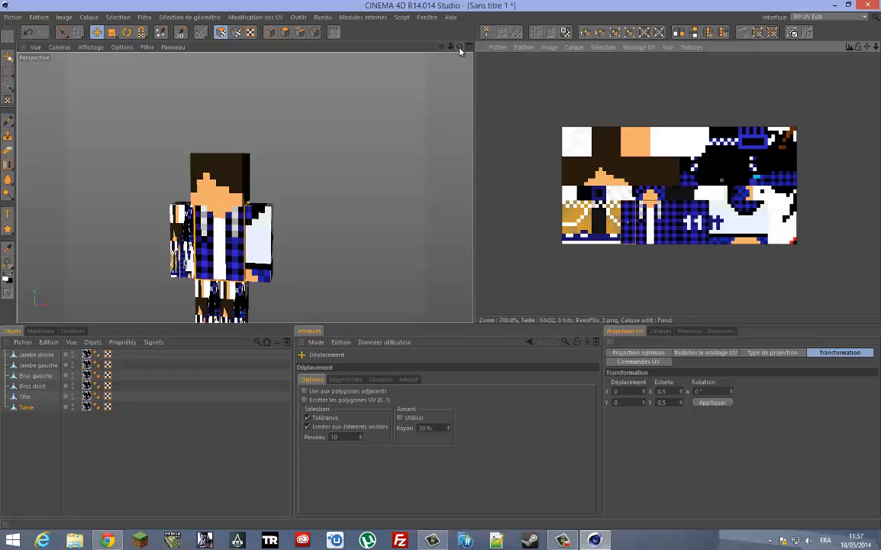
{"action": "left_click_drag", "start_coordinate": [459, 47], "coordinate": [245, 231]}
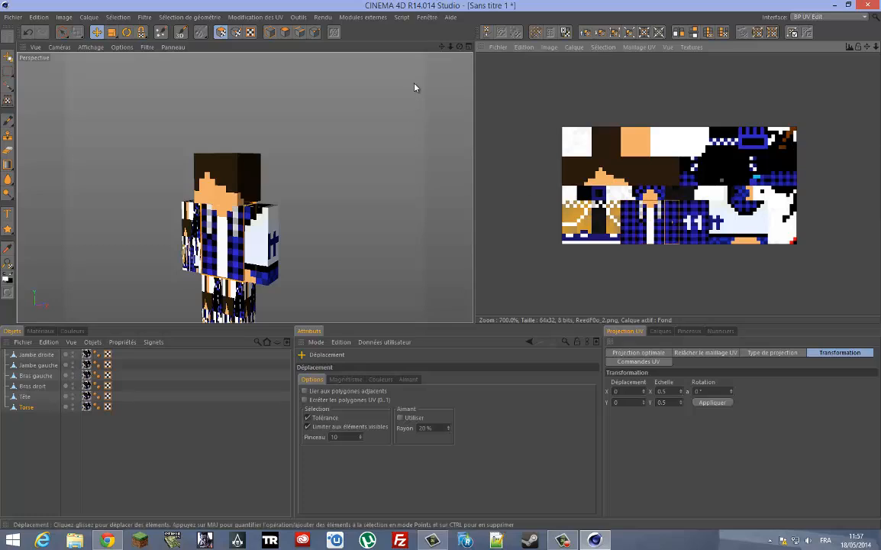
Place the UVs of Torse's top face on the plaid neck area and its scaled bottom face on the adjoining black rectangle.
{"action": "left_click_drag", "start_coordinate": [440, 265], "coordinate": [441, 264], "text": "alt"}
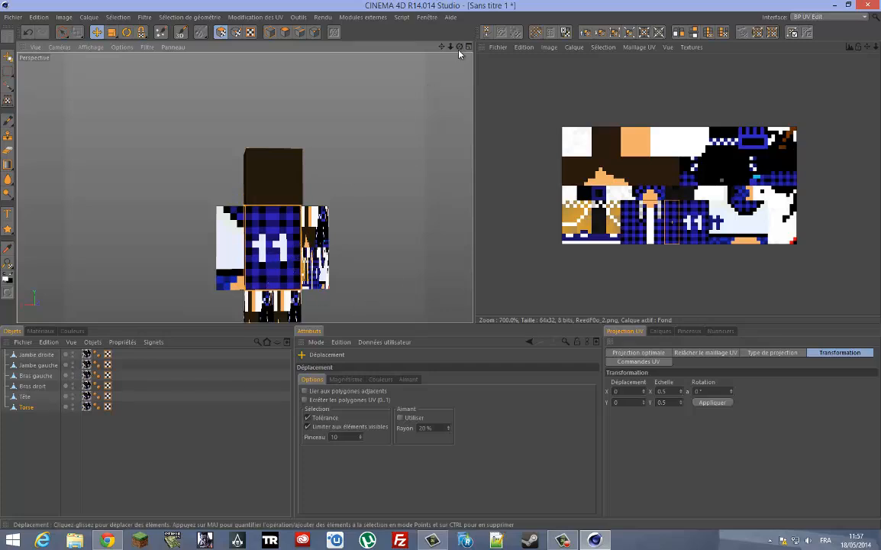
{"action": "left_click_drag", "start_coordinate": [432, 267], "coordinate": [384, 100], "text": "alt"}
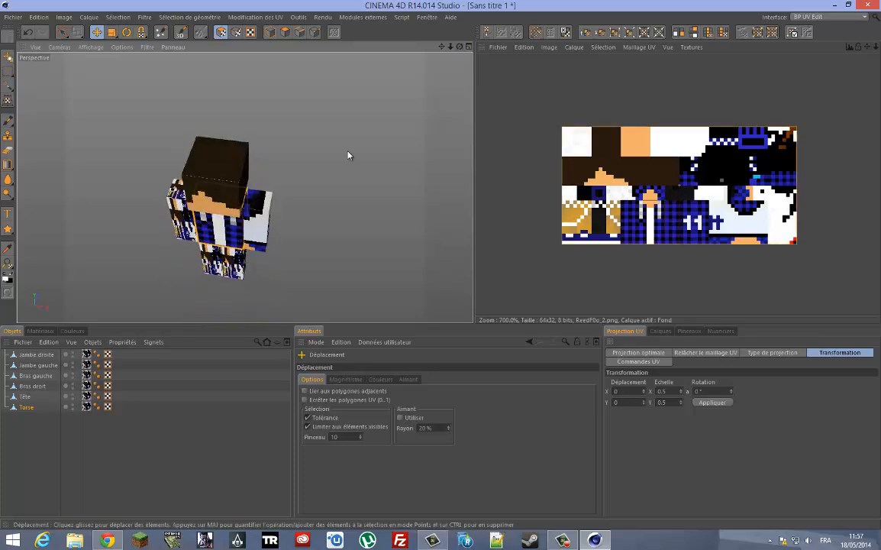
{"action": "left_click_drag", "start_coordinate": [460, 47], "coordinate": [442, 269]}
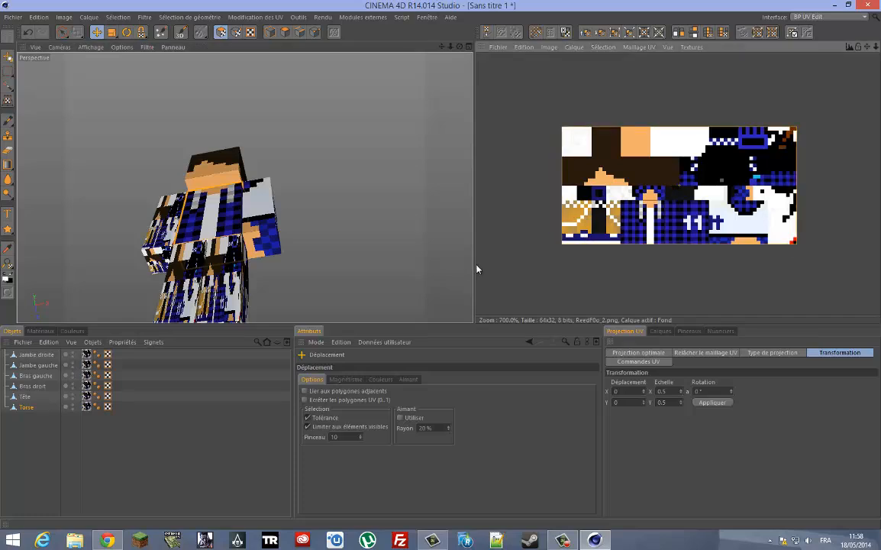
{"action": "left_click", "coordinate": [135, 33]}
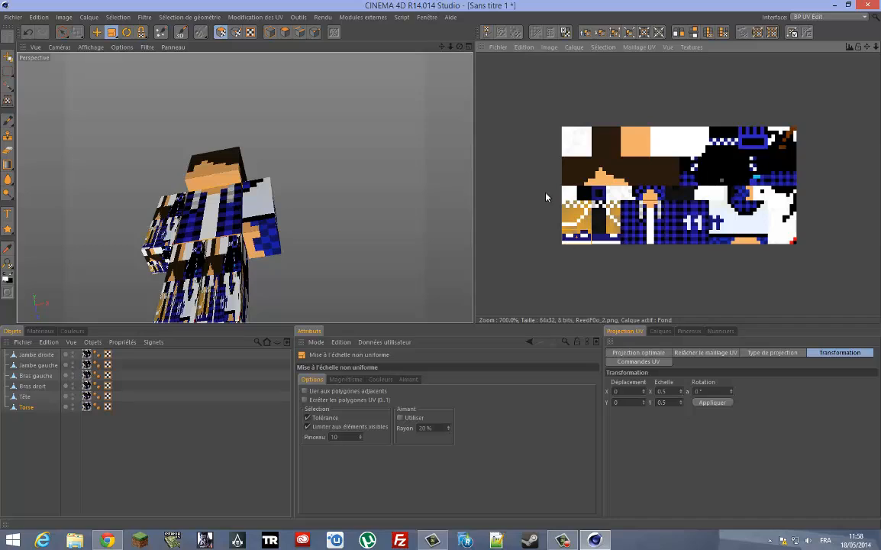
{"action": "left_click", "coordinate": [97, 31]}
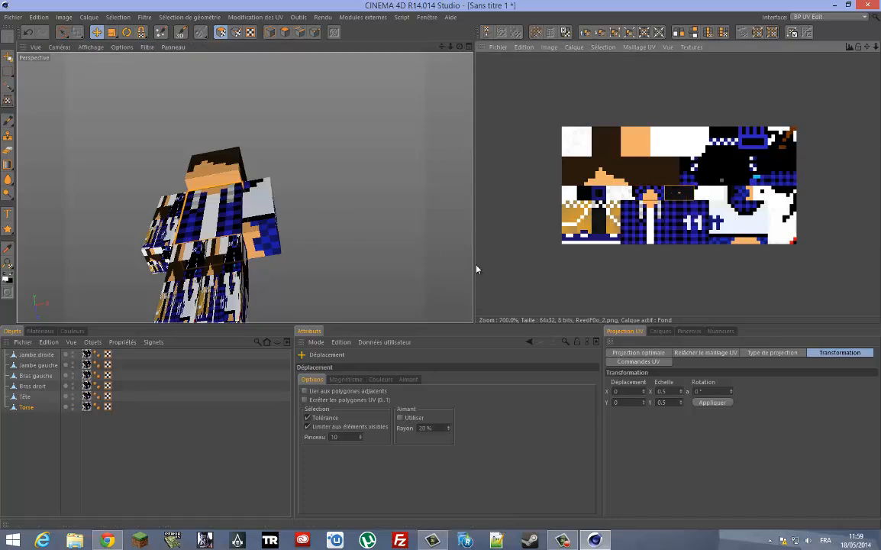
Hide Tête, Jambe droite and Jambe gauche in the viewport and inspect Torse's top and bottom faces.
{"action": "left_click_drag", "start_coordinate": [442, 275], "coordinate": [444, 265]}
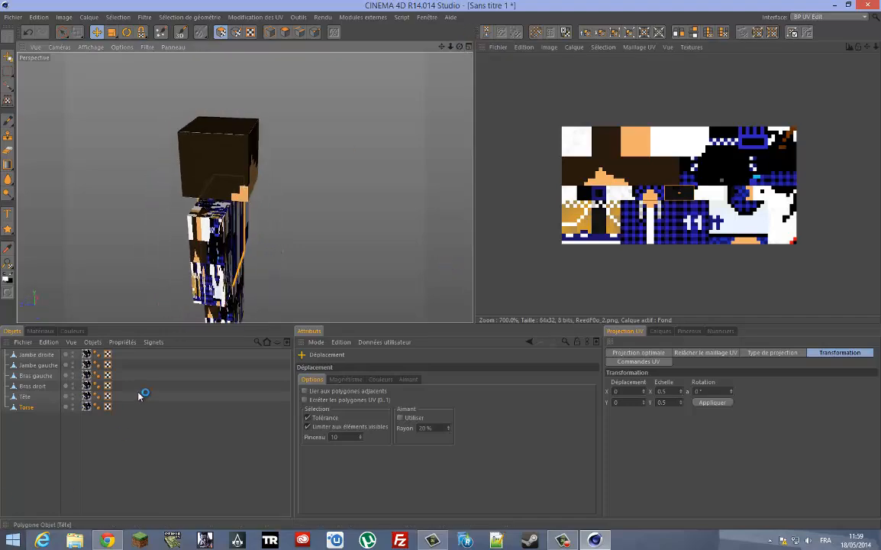
{"action": "left_click", "coordinate": [66, 395]}
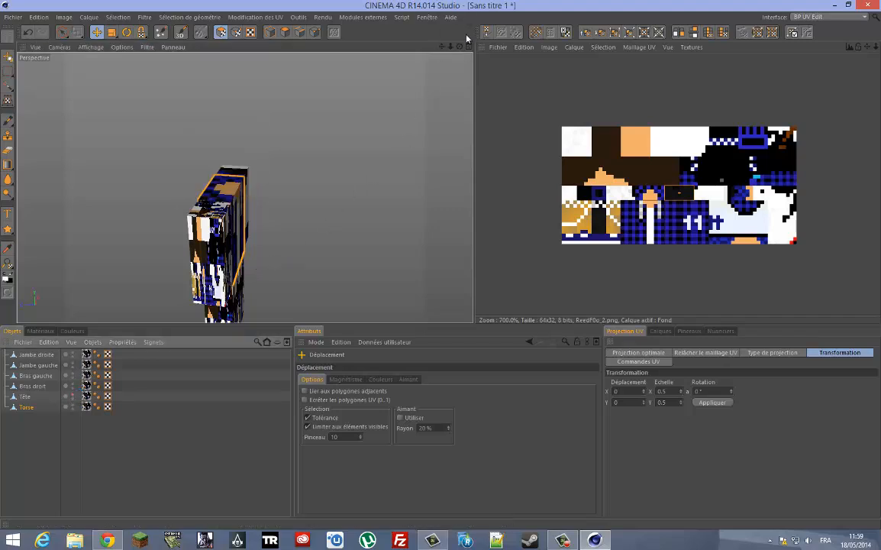
{"action": "left_click_drag", "start_coordinate": [461, 48], "coordinate": [441, 269]}
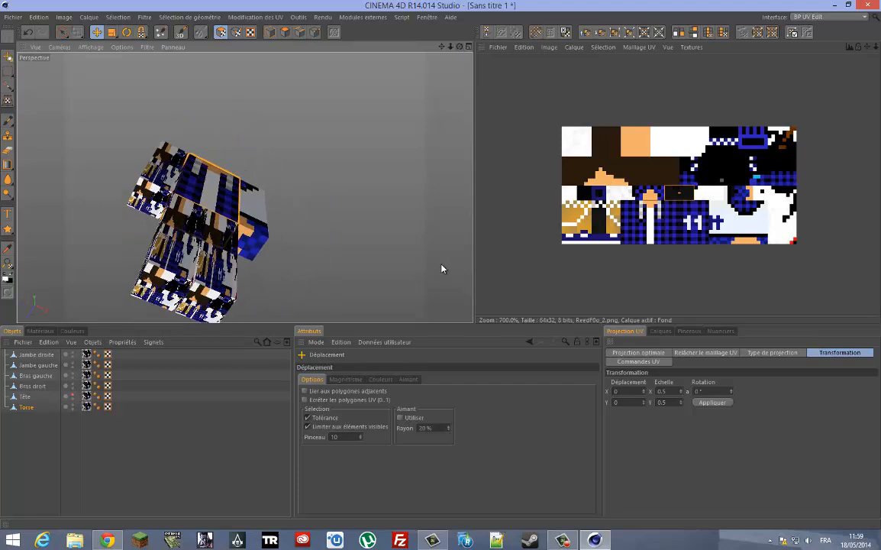
{"action": "left_click", "coordinate": [72, 354]}
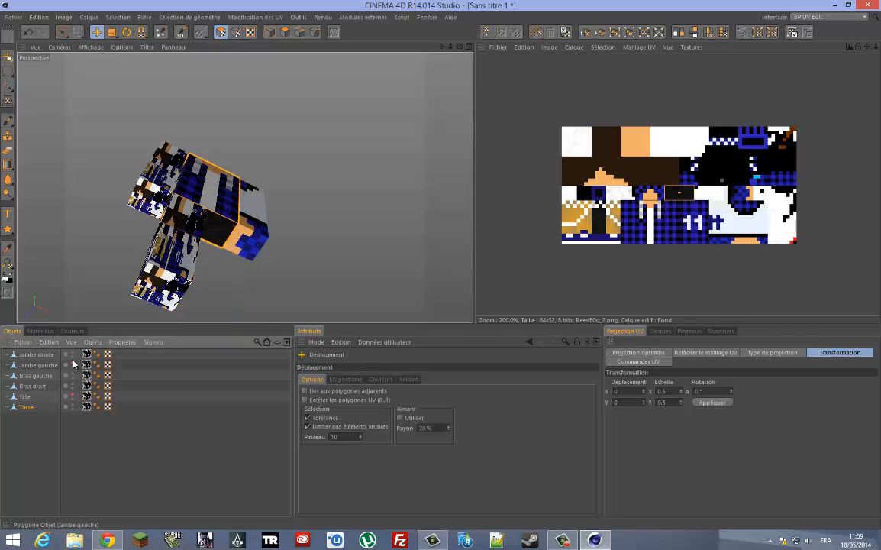
{"action": "left_click", "coordinate": [72, 365]}
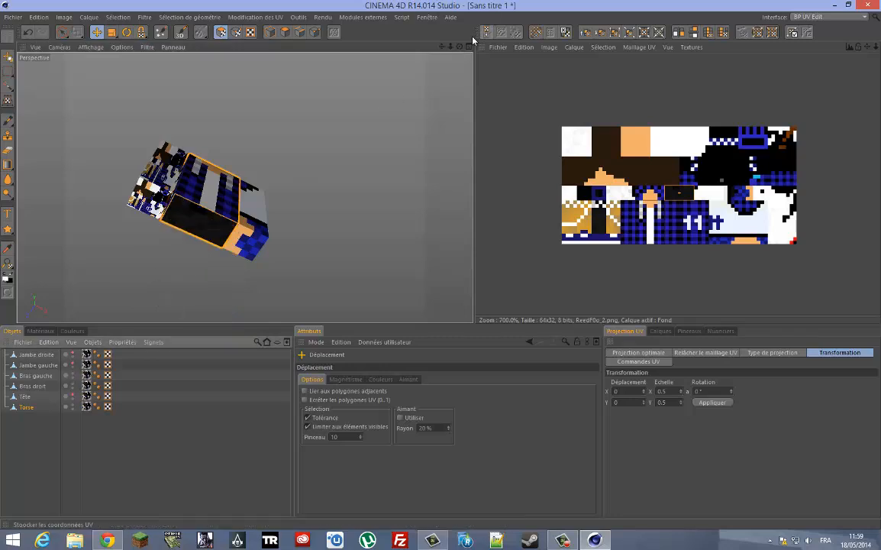
{"action": "left_click_drag", "start_coordinate": [440, 269], "coordinate": [441, 263], "text": "alt"}
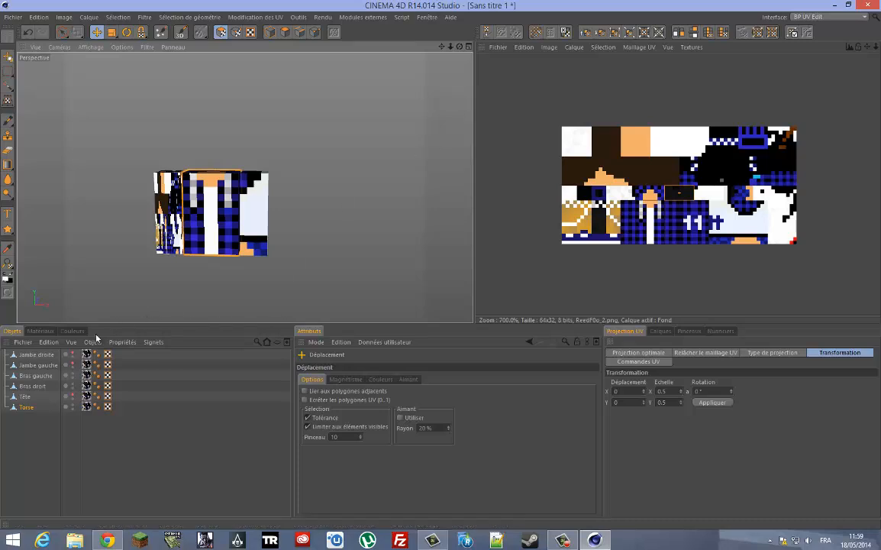
Make Jambe droite and Tête visible again in the viewport.
{"action": "left_click", "coordinate": [73, 354]}
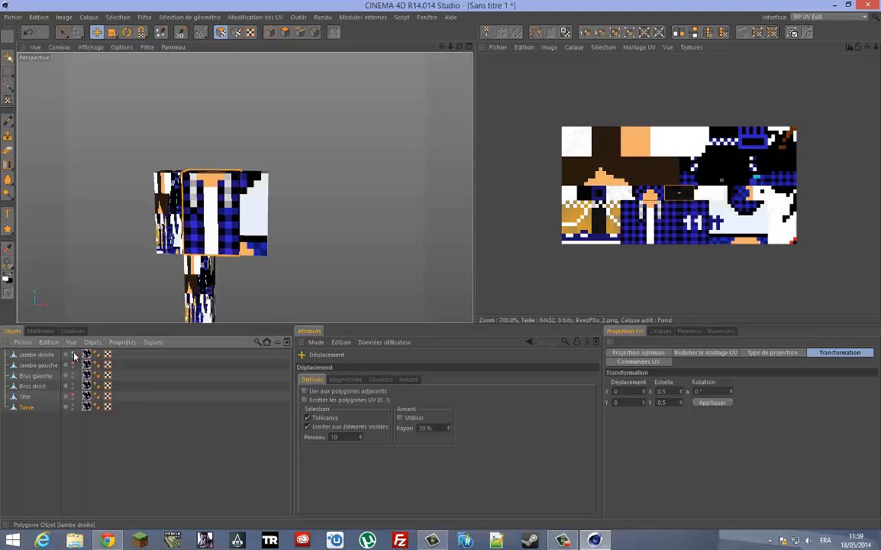
{"action": "left_click", "coordinate": [74, 353]}
{"action": "left_click", "coordinate": [74, 353]}
{"action": "left_click", "coordinate": [73, 396]}
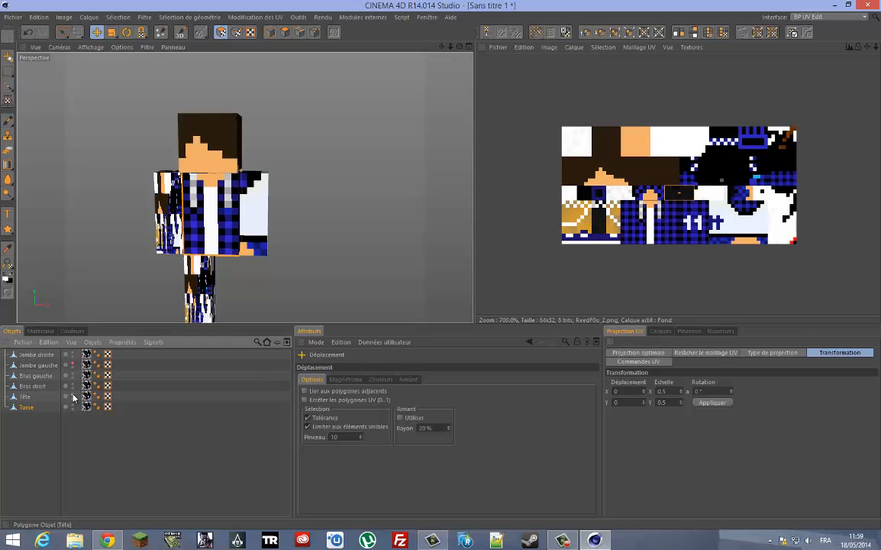
{"action": "left_click", "coordinate": [73, 396]}
{"action": "left_click", "coordinate": [73, 397]}
{"action": "mouse_move", "coordinate": [439, 268]}
{"action": "left_mouse_down", "text": "alt"}
{"action": "mouse_move", "coordinate": [454, 263]}
{"action": "mouse_move", "coordinate": [436, 272]}
{"action": "mouse_move", "coordinate": [442, 269]}
{"action": "left_mouse_up", "text": "alt"}
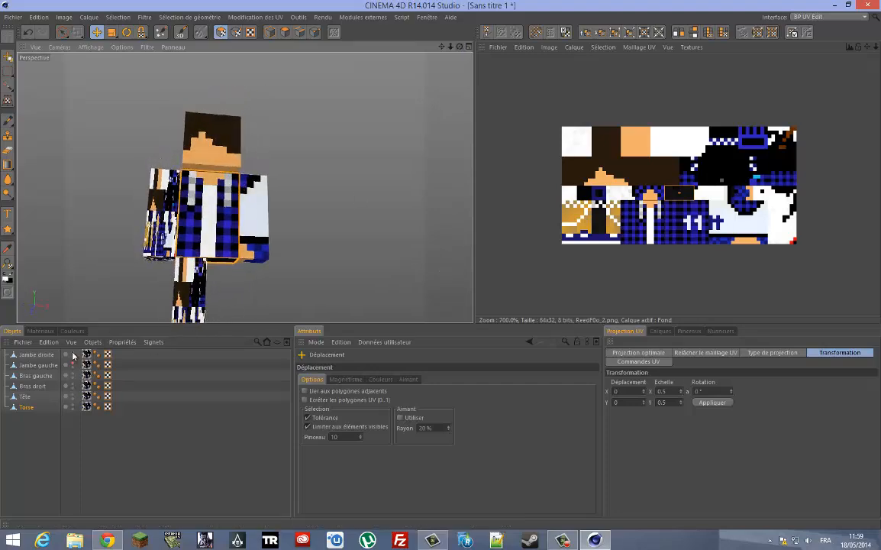
Scale the UVs of Jambe droite's front face non-uniformly and move them onto the gold trouser strip with the white diagonal stripe.
{"action": "left_click", "coordinate": [38, 356]}
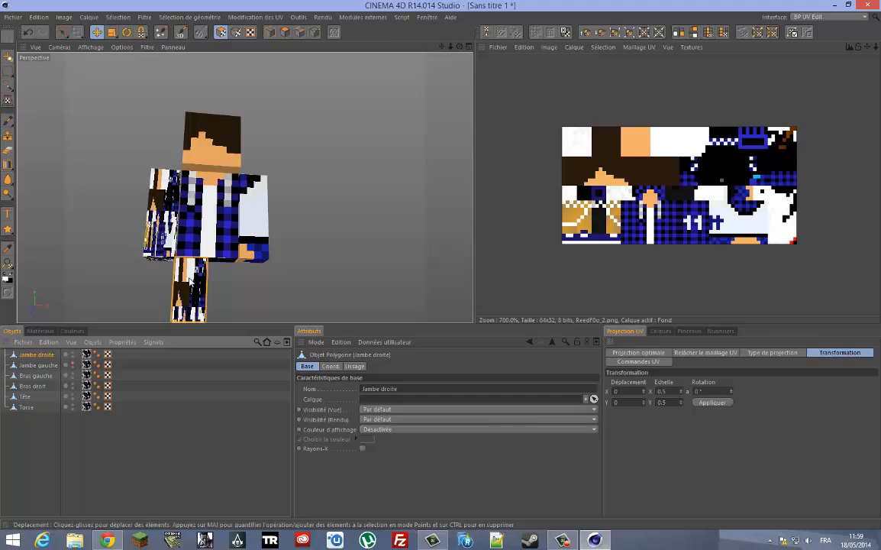
{"action": "left_click_drag", "start_coordinate": [441, 268], "coordinate": [421, 100], "text": "alt"}
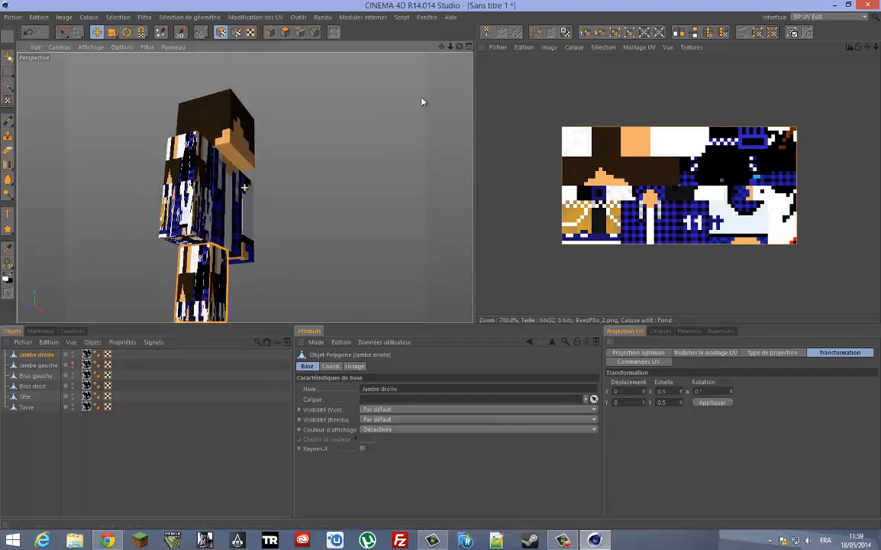
{"action": "left_click_drag", "start_coordinate": [461, 47], "coordinate": [440, 272]}
{"action": "left_click_drag", "start_coordinate": [465, 47], "coordinate": [451, 272]}
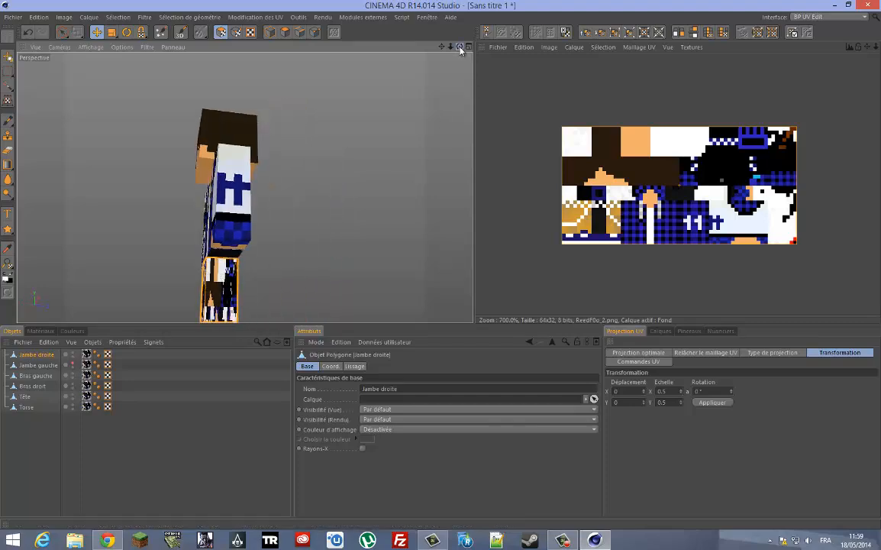
{"action": "left_click_drag", "start_coordinate": [460, 47], "coordinate": [439, 272]}
{"action": "left_click", "coordinate": [112, 32]}
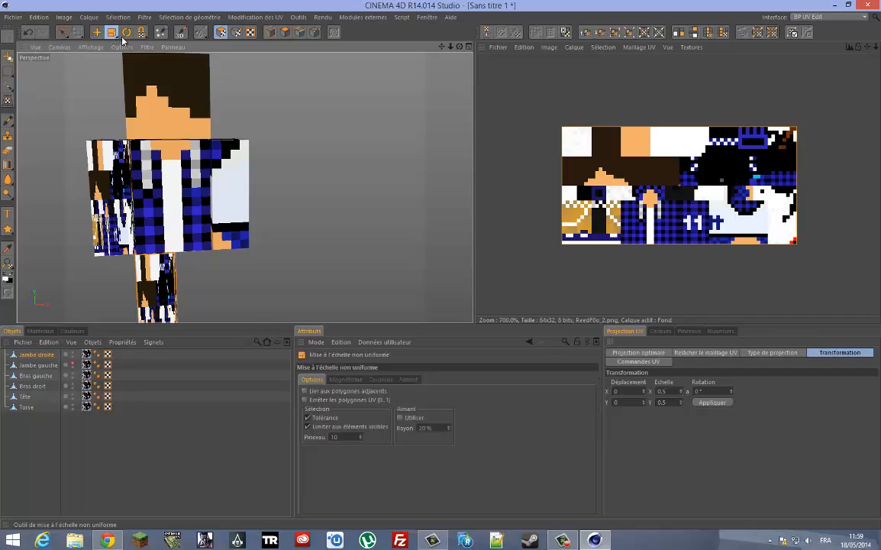
{"action": "left_click_drag", "start_coordinate": [587, 230], "coordinate": [477, 264]}
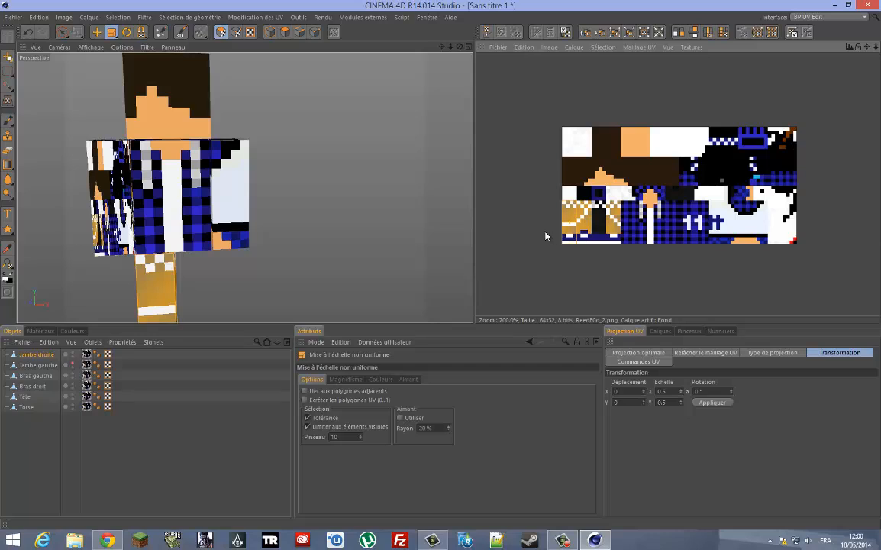
{"action": "left_click_drag", "start_coordinate": [444, 47], "coordinate": [443, 271]}
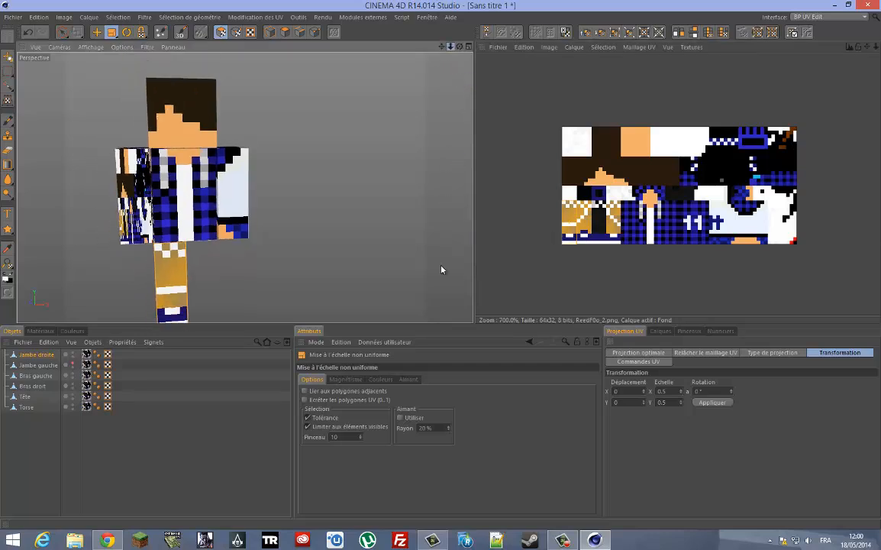
{"action": "left_click_drag", "start_coordinate": [444, 47], "coordinate": [441, 269]}
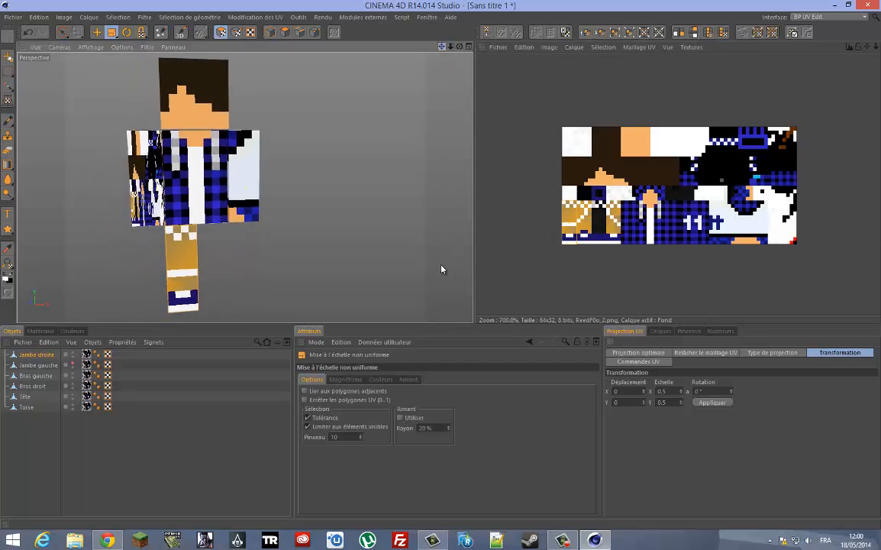
{"action": "left_click", "coordinate": [96, 32]}
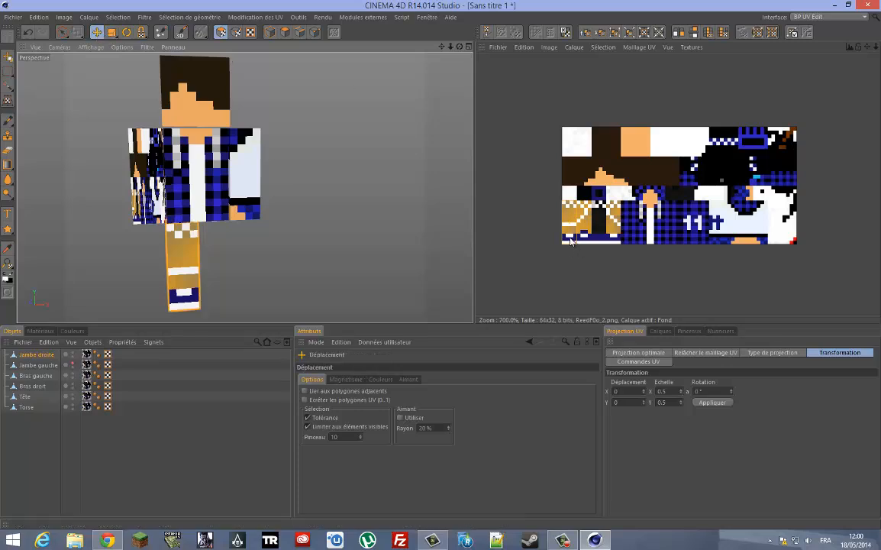
{"action": "left_click_drag", "start_coordinate": [570, 242], "coordinate": [585, 242]}
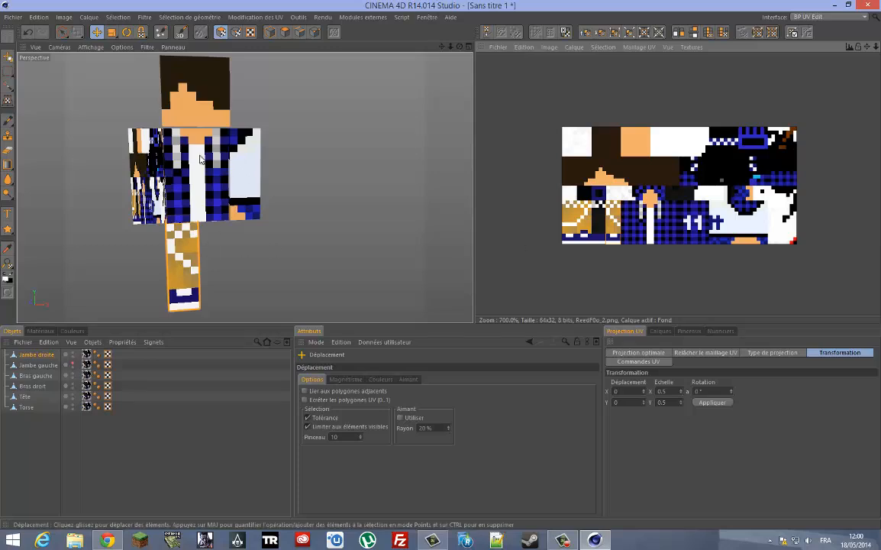
Mirror the UVs of Jambe droite's front face horizontally by applying a scale of X -1, Y 1.
{"action": "left_click", "coordinate": [111, 32]}
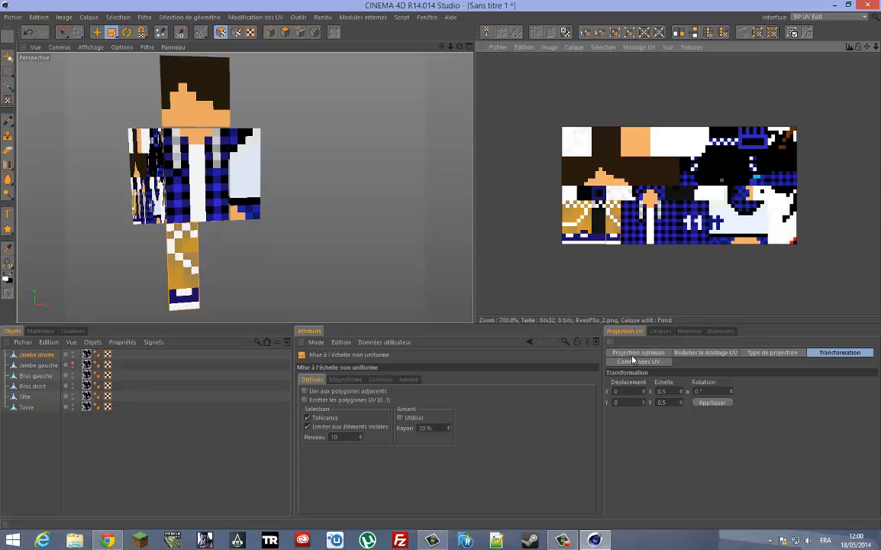
{"action": "left_click", "coordinate": [671, 391]}
{"action": "type", "text": "-"}
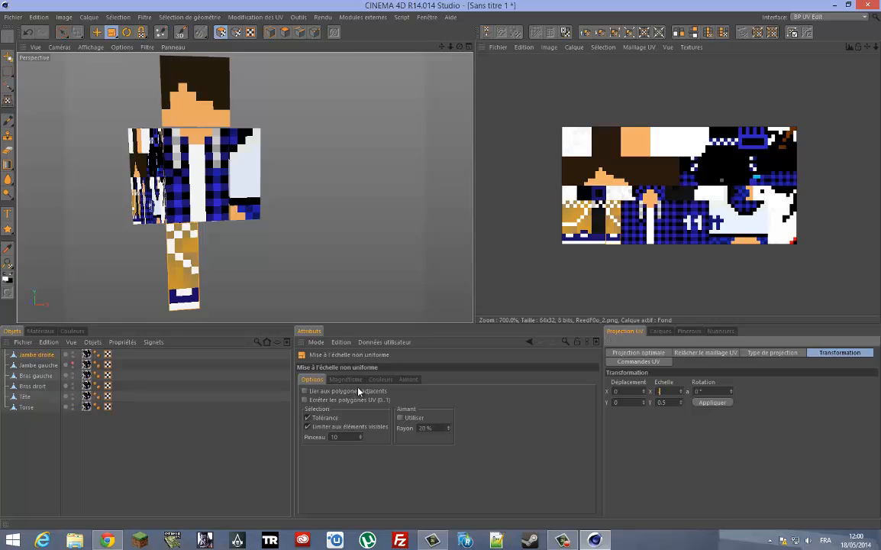
{"action": "type", "text": "1"}
{"action": "left_click", "coordinate": [668, 402]}
{"action": "type", "text": "1"}
{"action": "left_click", "coordinate": [718, 402]}
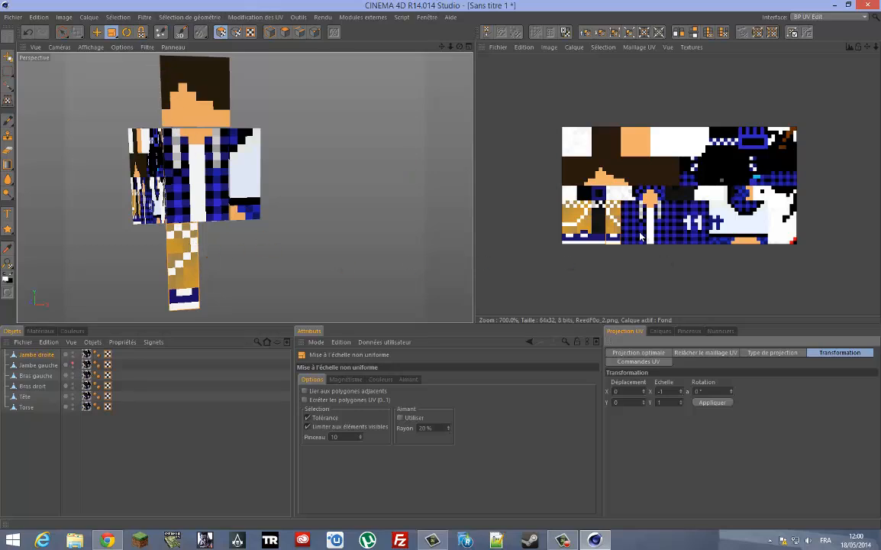
Move Jambe droite's outer face UVs onto the gold strip with the horizontal white stripe, and its back face UVs onto the fourth trouser strip.
{"action": "left_click_drag", "start_coordinate": [459, 48], "coordinate": [451, 271]}
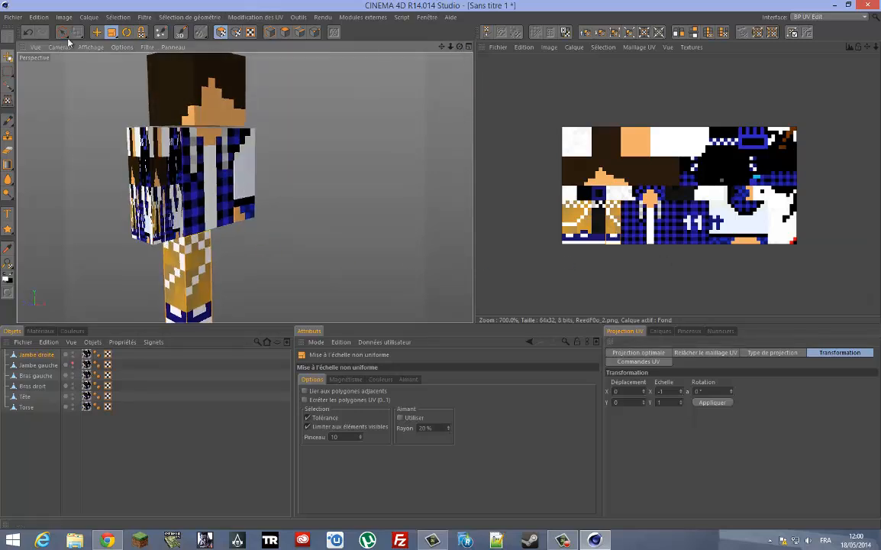
{"action": "left_click", "coordinate": [96, 31]}
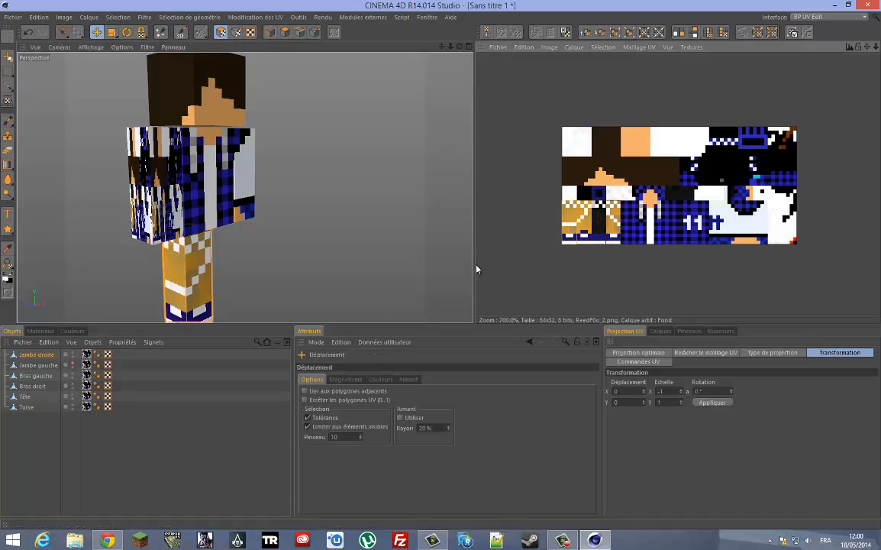
{"action": "left_click_drag", "start_coordinate": [459, 49], "coordinate": [444, 268]}
{"action": "left_click", "coordinate": [307, 242]}
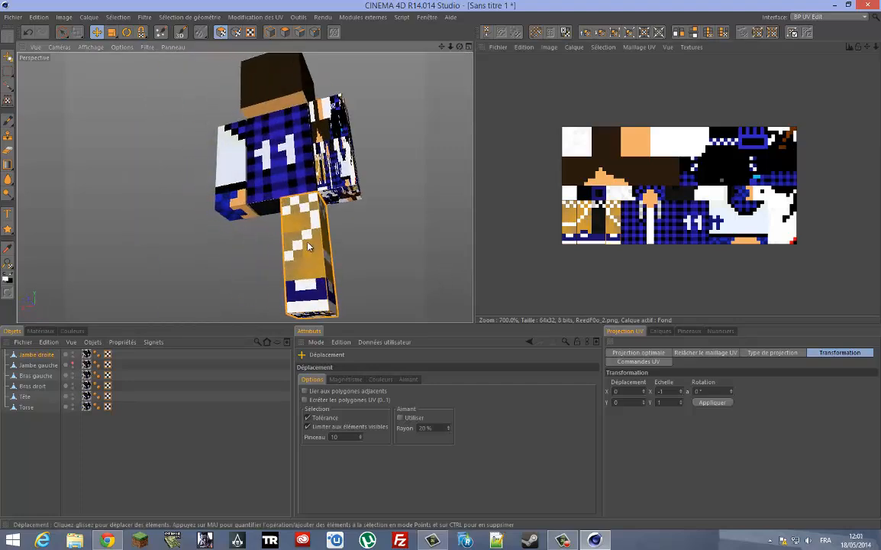
{"action": "left_click_drag", "start_coordinate": [613, 230], "coordinate": [476, 265]}
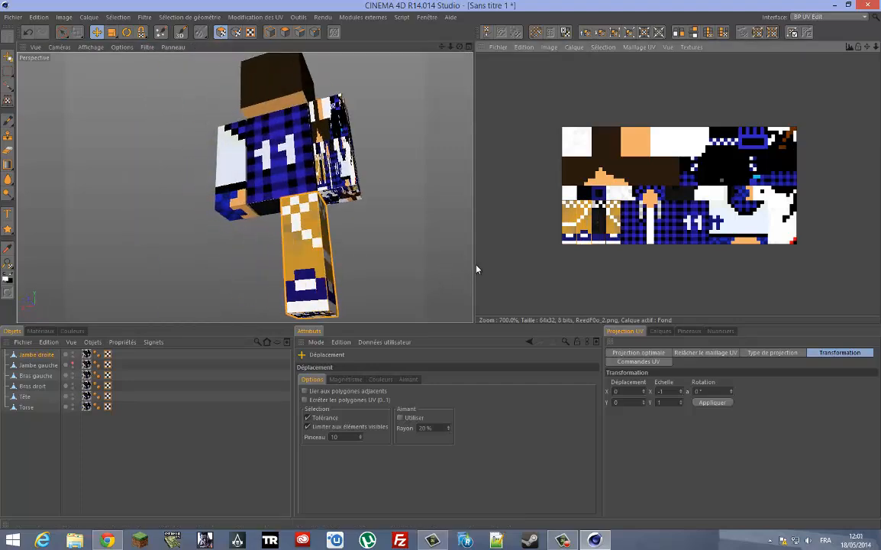
Move the UVs of Jambe droite's inner side face onto the black trouser strip.
{"action": "left_click_drag", "start_coordinate": [460, 49], "coordinate": [447, 270]}
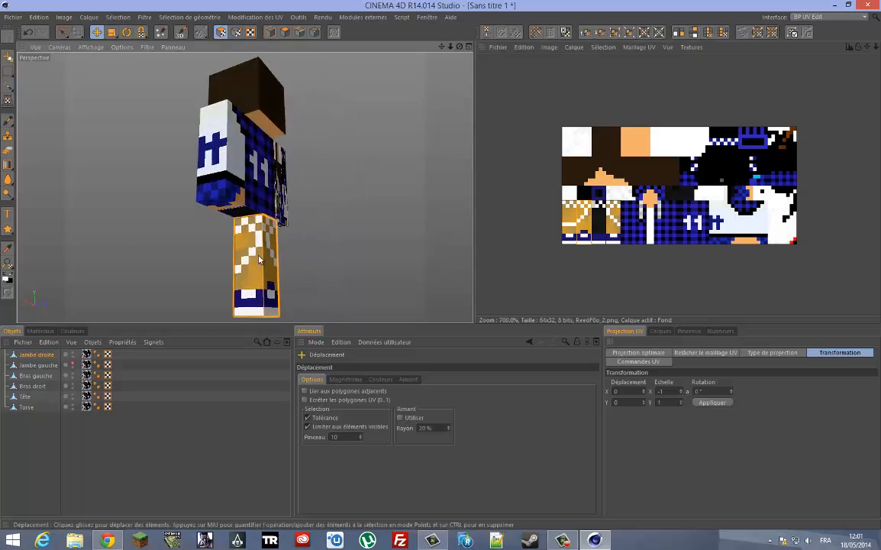
{"action": "left_click", "coordinate": [249, 253]}
{"action": "left_click_drag", "start_coordinate": [616, 239], "coordinate": [475, 269]}
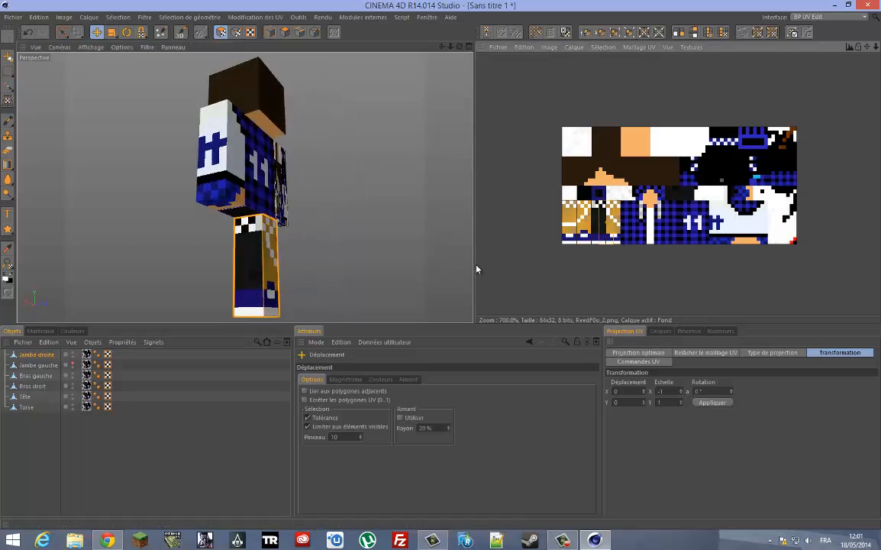
{"action": "left_click", "coordinate": [560, 541]}
{"action": "left_click", "coordinate": [830, 492]}
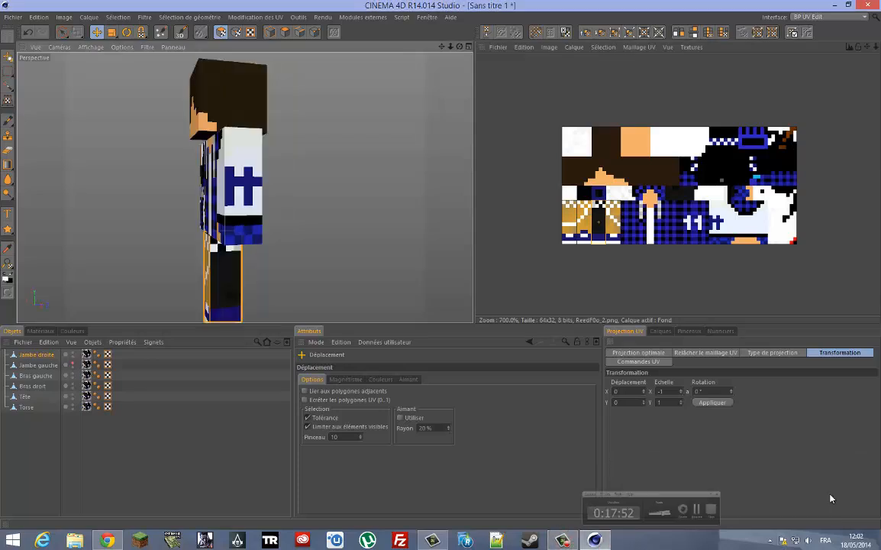
Shrink the UVs of Jambe droite's bottom face with repeated scaling of X 0.5, Y 0.5 and move them onto the black square above the trousers.
{"action": "left_click_drag", "start_coordinate": [458, 48], "coordinate": [438, 270]}
{"action": "left_click_drag", "start_coordinate": [444, 48], "coordinate": [248, 232]}
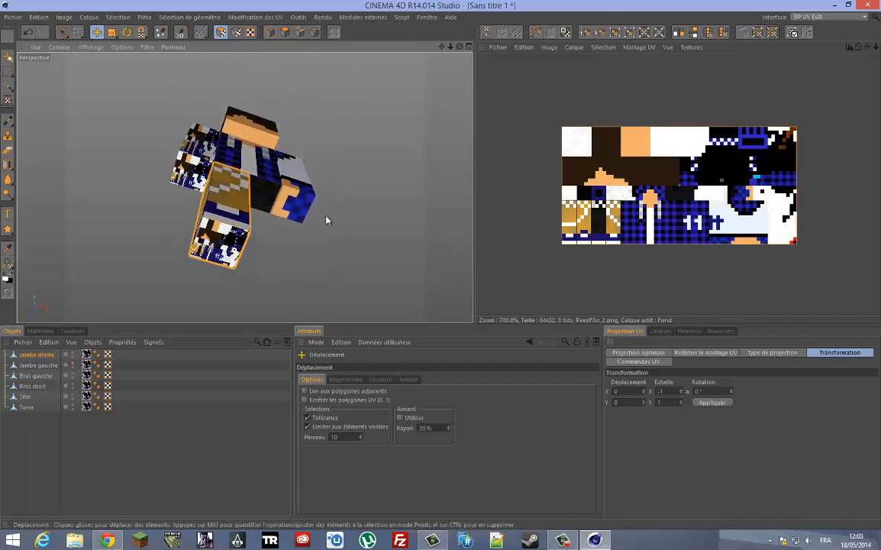
{"action": "double_click", "coordinate": [660, 390]}
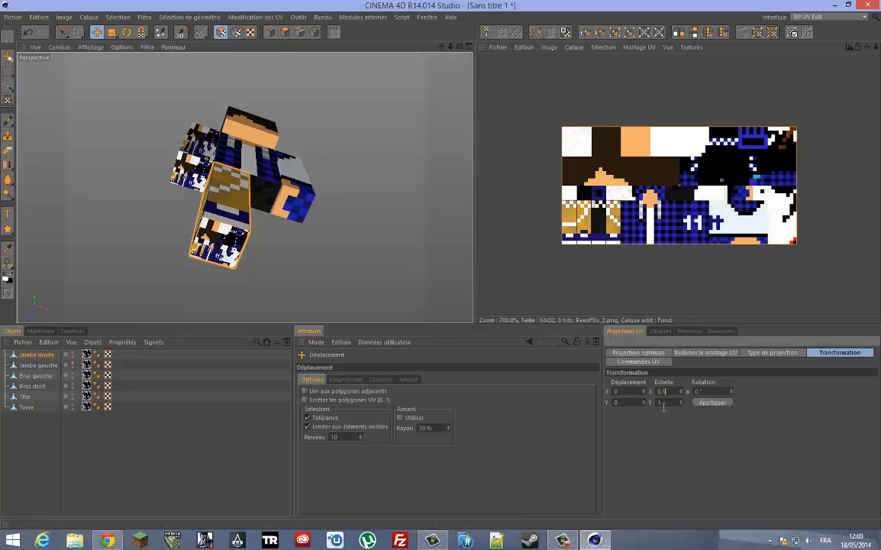
{"action": "left_click", "coordinate": [712, 405]}
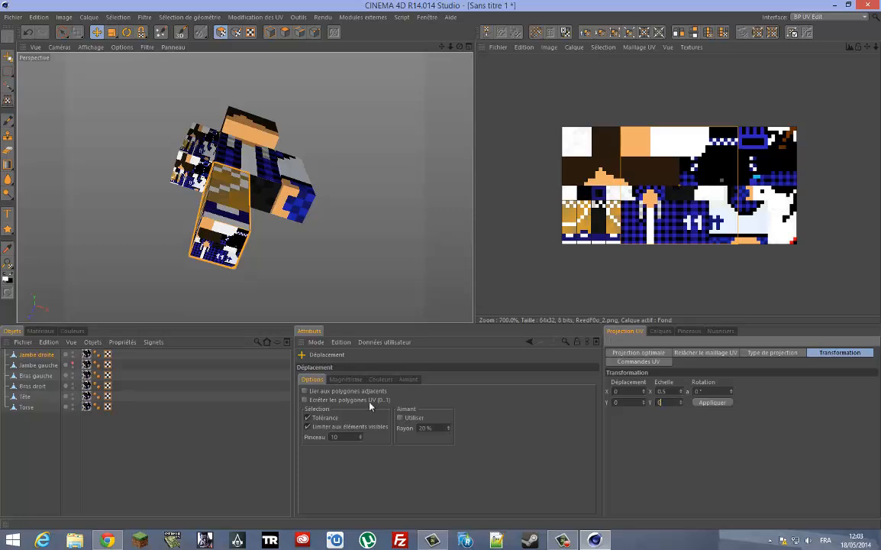
{"action": "left_click", "coordinate": [707, 407]}
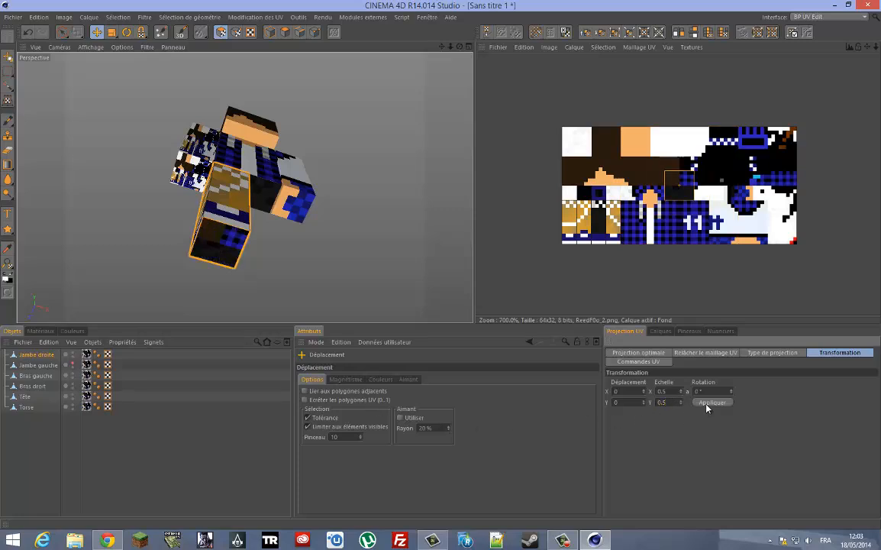
{"action": "left_click", "coordinate": [707, 407]}
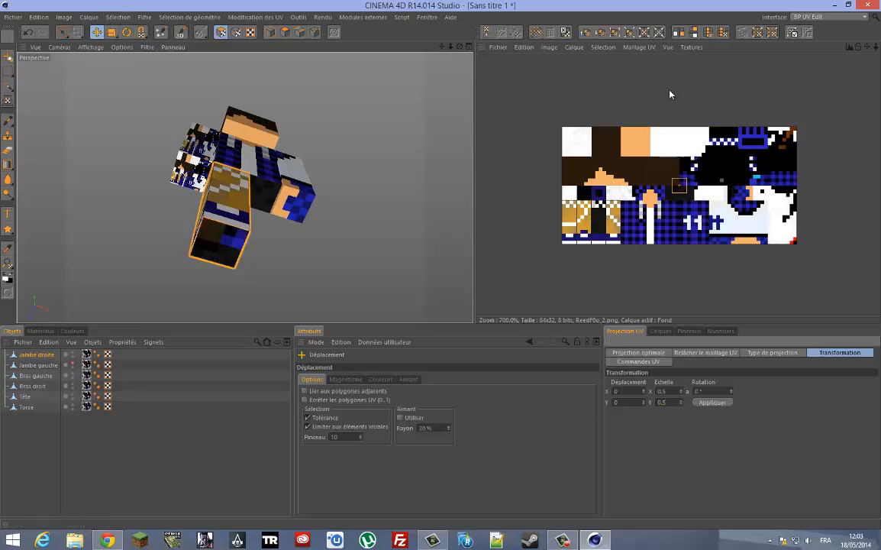
{"action": "left_click_drag", "start_coordinate": [679, 189], "coordinate": [584, 196]}
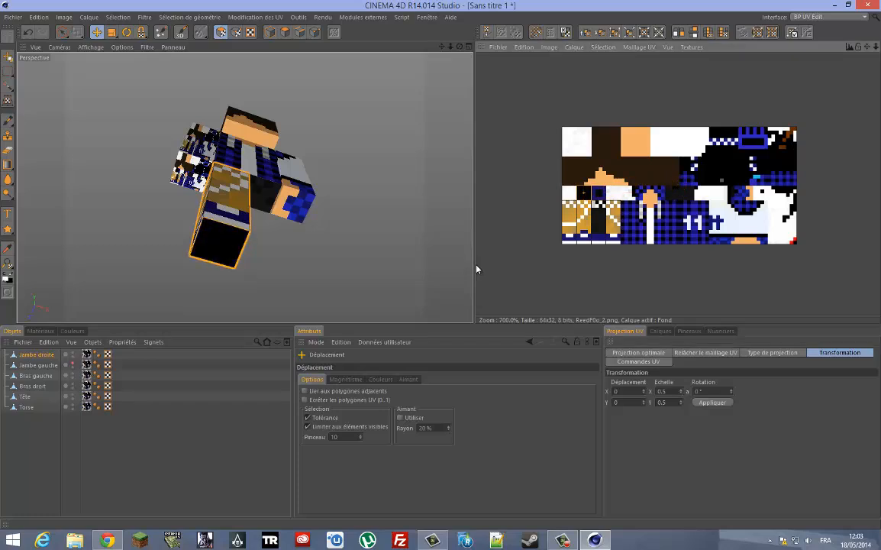
Shrink Jambe droite's top face UVs by a scale of X 0.5, Y 1, followed by repeated 0.5, 0.5, and place them on the dark blue square.
{"action": "left_click_drag", "start_coordinate": [460, 47], "coordinate": [441, 273]}
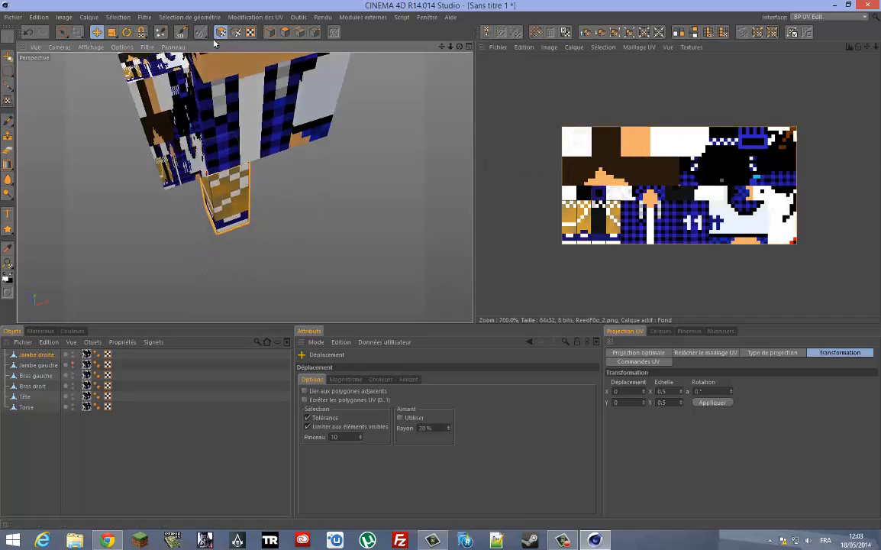
{"action": "left_click_drag", "start_coordinate": [675, 403], "coordinate": [439, 399]}
{"action": "type", "text": "1"}
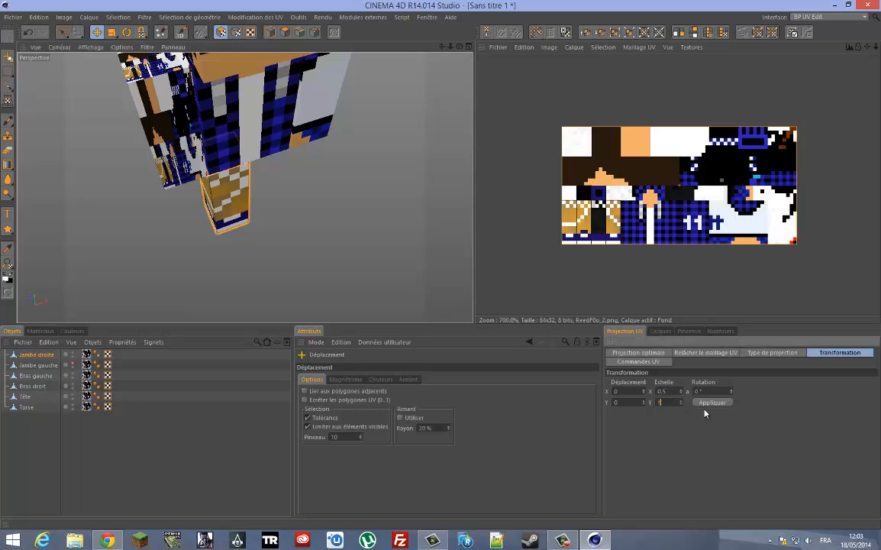
{"action": "left_click", "coordinate": [718, 404]}
{"action": "left_click_drag", "start_coordinate": [672, 400], "coordinate": [442, 403]}
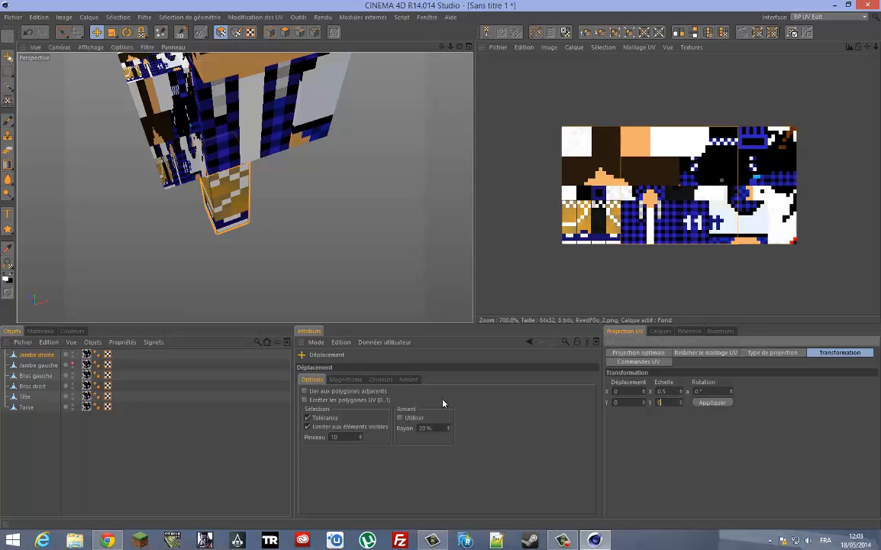
{"action": "type", "text": "0.5"}
{"action": "left_click", "coordinate": [714, 403]}
{"action": "left_click", "coordinate": [715, 403]}
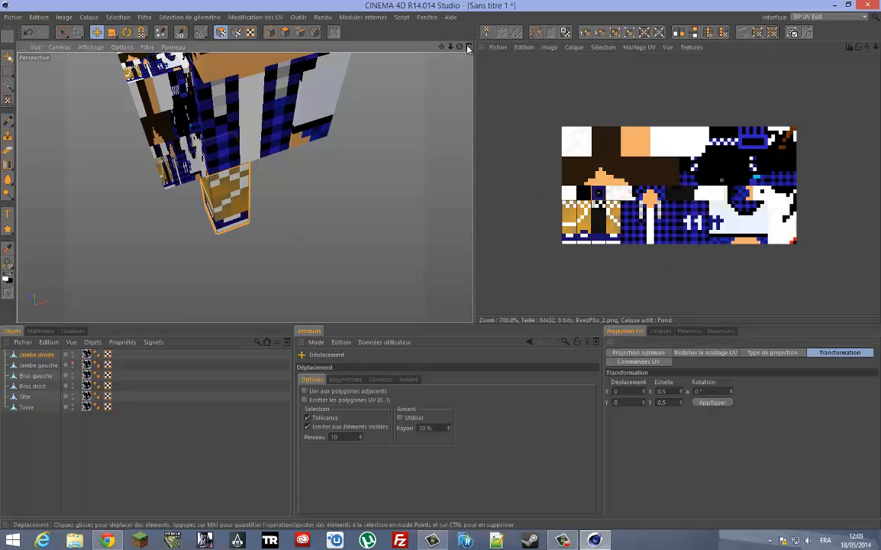
Move the UVs of Jambe droite's bottom face from the black square onto the dark blue square with the black centre.
{"action": "left_click_drag", "start_coordinate": [460, 52], "coordinate": [523, 81]}
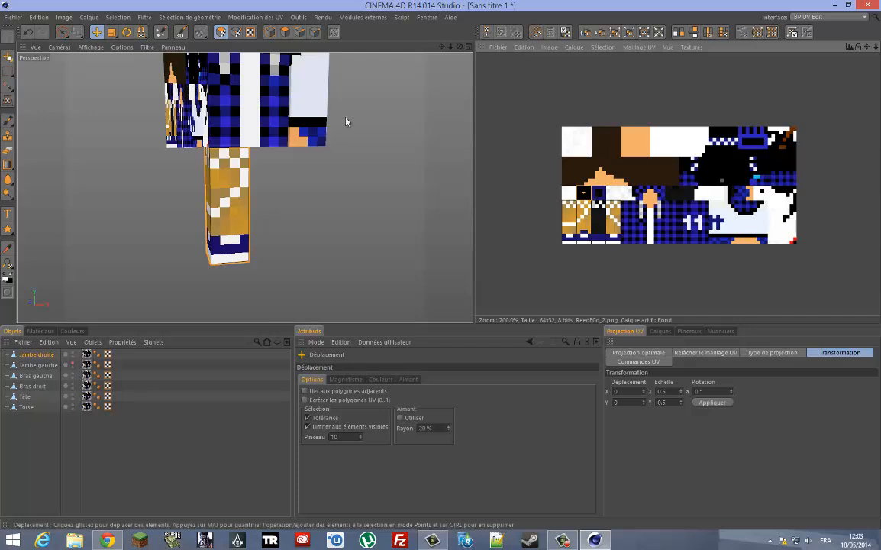
{"action": "left_click_drag", "start_coordinate": [441, 268], "coordinate": [442, 266]}
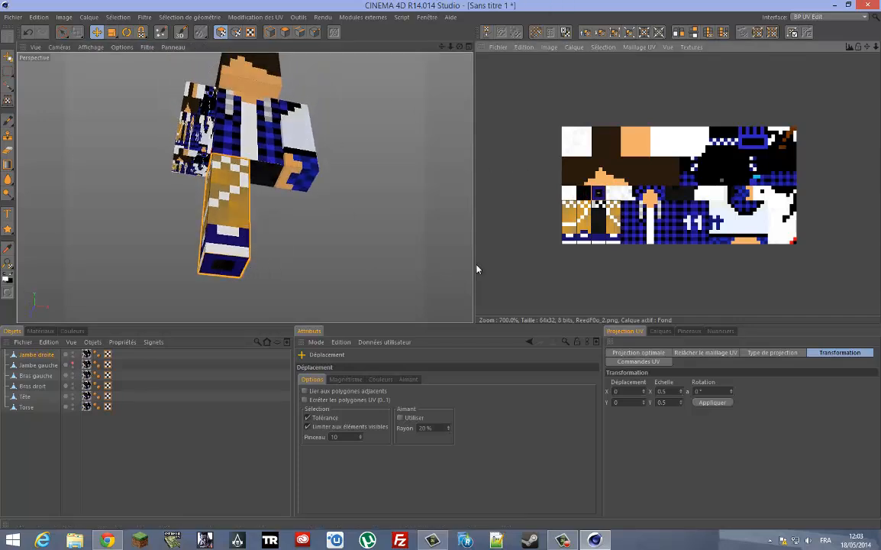
{"action": "left_click_drag", "start_coordinate": [459, 48], "coordinate": [446, 271]}
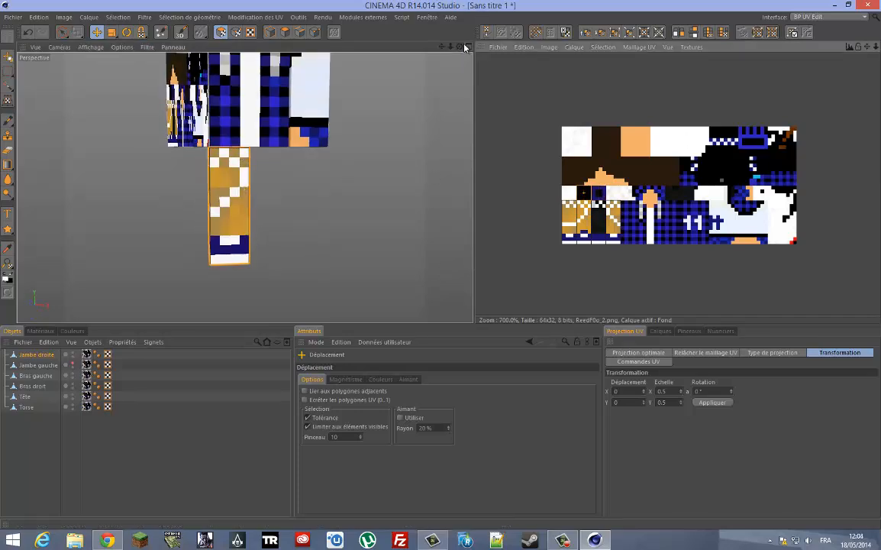
{"action": "left_click_drag", "start_coordinate": [460, 48], "coordinate": [458, 74]}
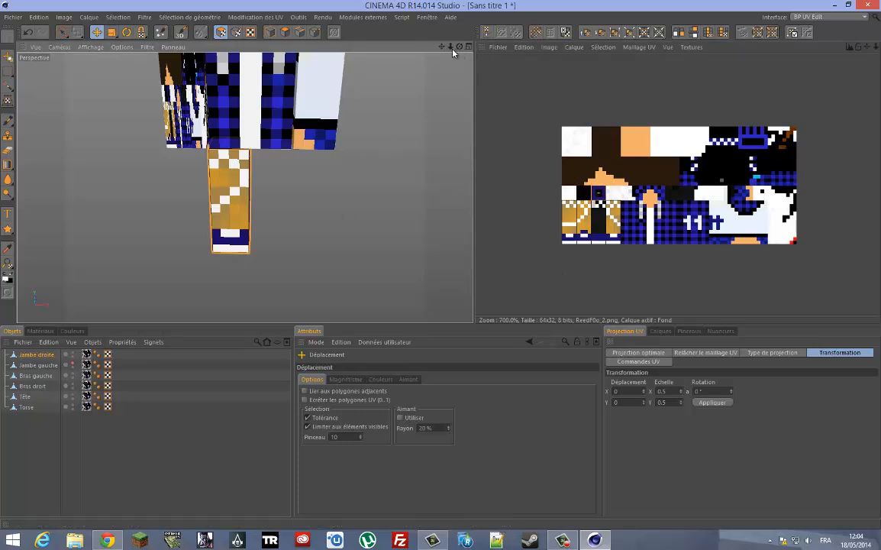
Select Bras droit and scale the UVs of its front face non-uniformly down to the size of the first gold trouser strip.
{"action": "left_click_drag", "start_coordinate": [450, 47], "coordinate": [440, 267]}
{"action": "scroll", "coordinate": [440, 269], "scroll_direction": "up", "scroll_amount": 5}
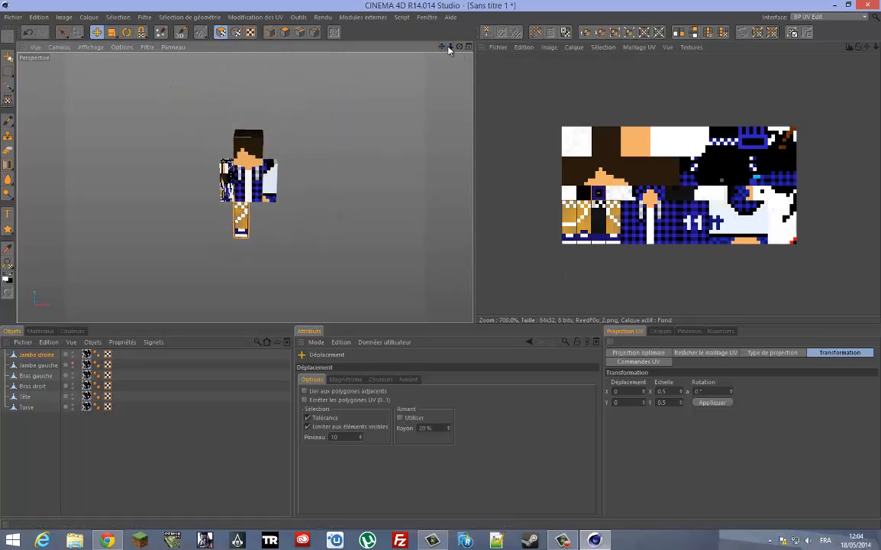
{"action": "left_click_drag", "start_coordinate": [441, 47], "coordinate": [443, 268]}
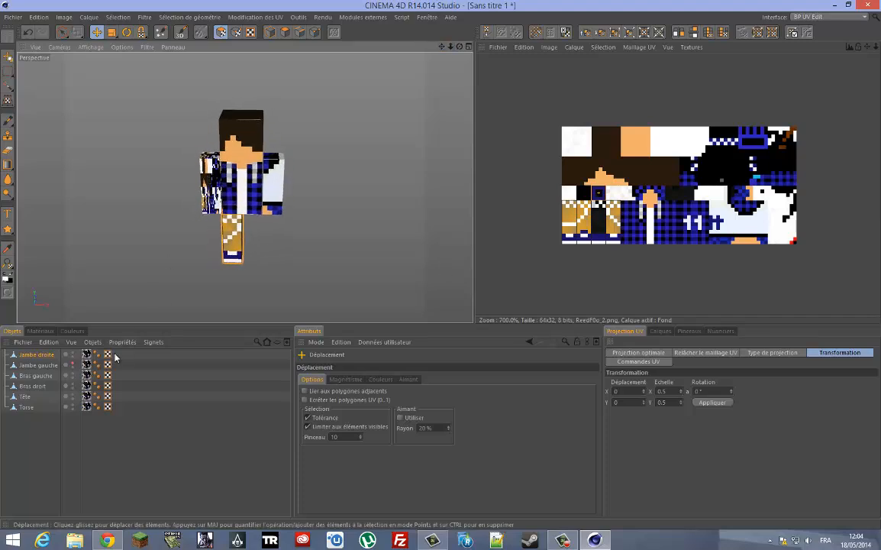
{"action": "left_click", "coordinate": [35, 376]}
{"action": "left_click", "coordinate": [34, 385]}
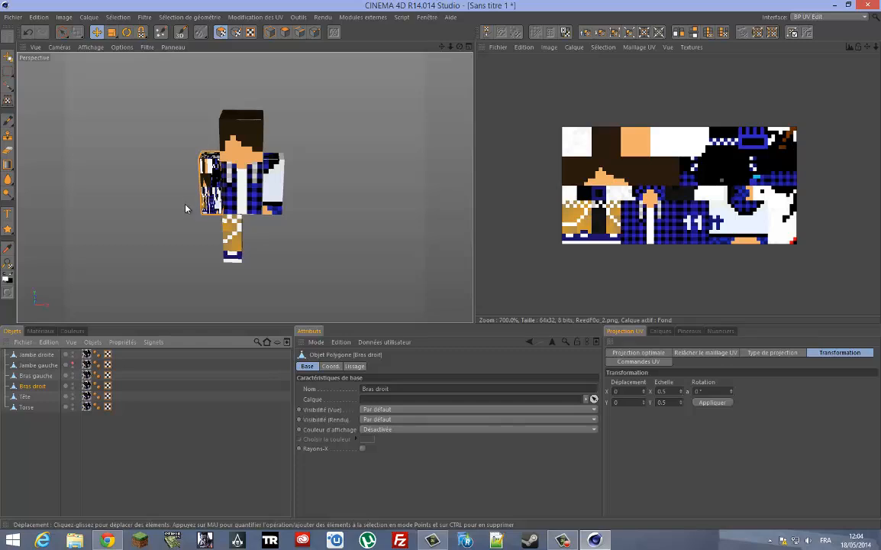
{"action": "left_click", "coordinate": [111, 32]}
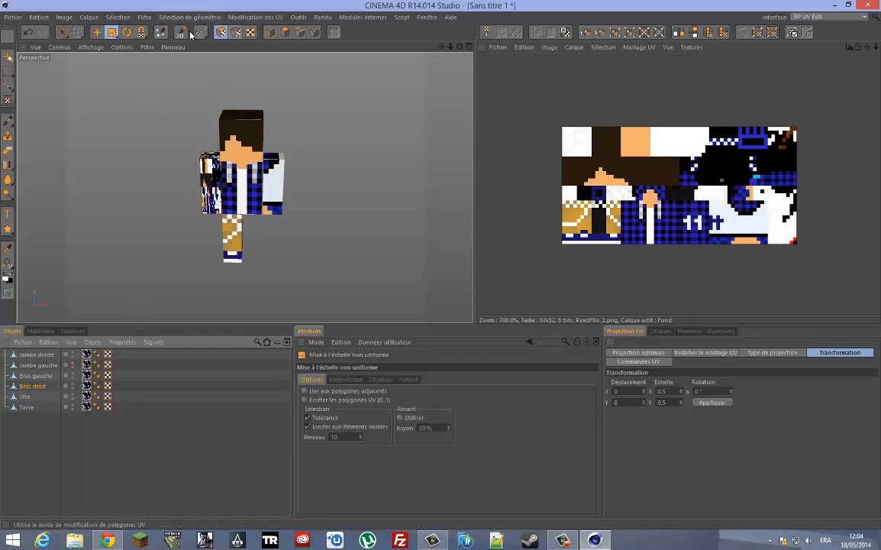
{"action": "left_click", "coordinate": [97, 32]}
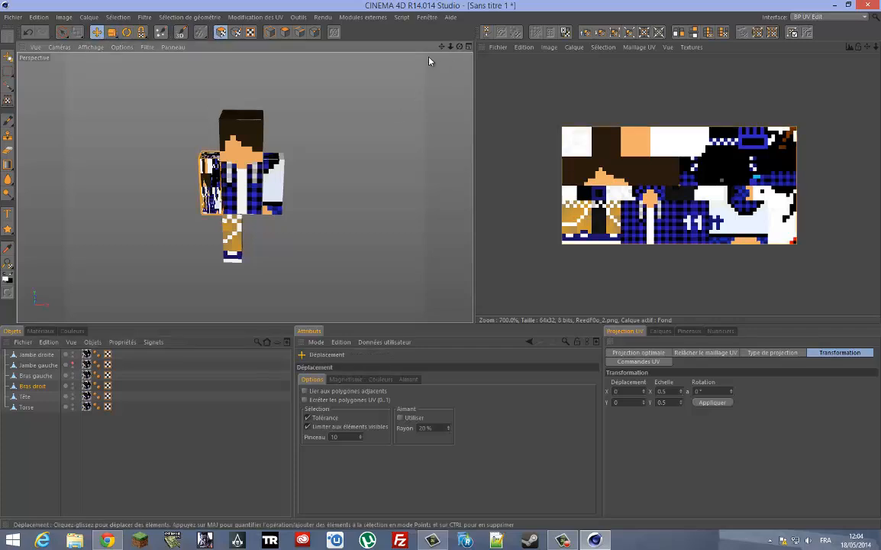
{"action": "left_click_drag", "start_coordinate": [460, 47], "coordinate": [437, 229]}
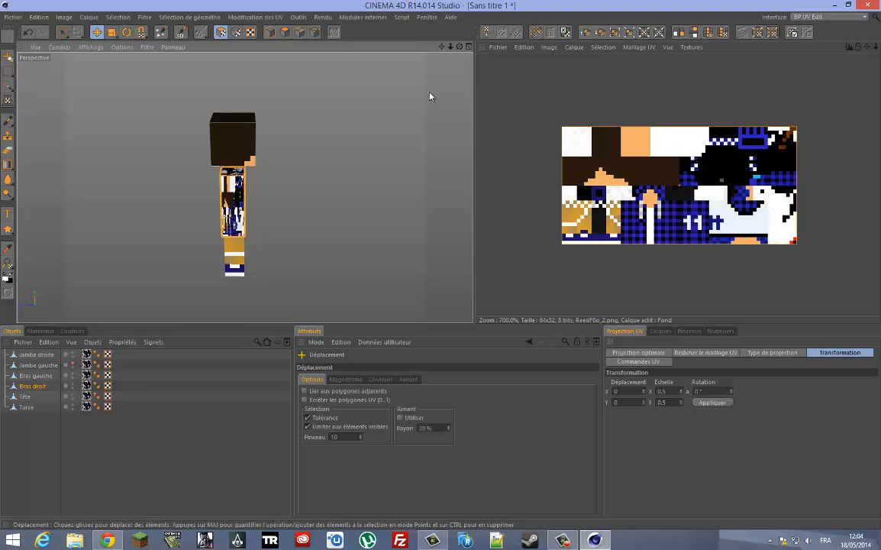
{"action": "left_click_drag", "start_coordinate": [460, 48], "coordinate": [273, 184]}
{"action": "left_click_drag", "start_coordinate": [460, 48], "coordinate": [443, 270]}
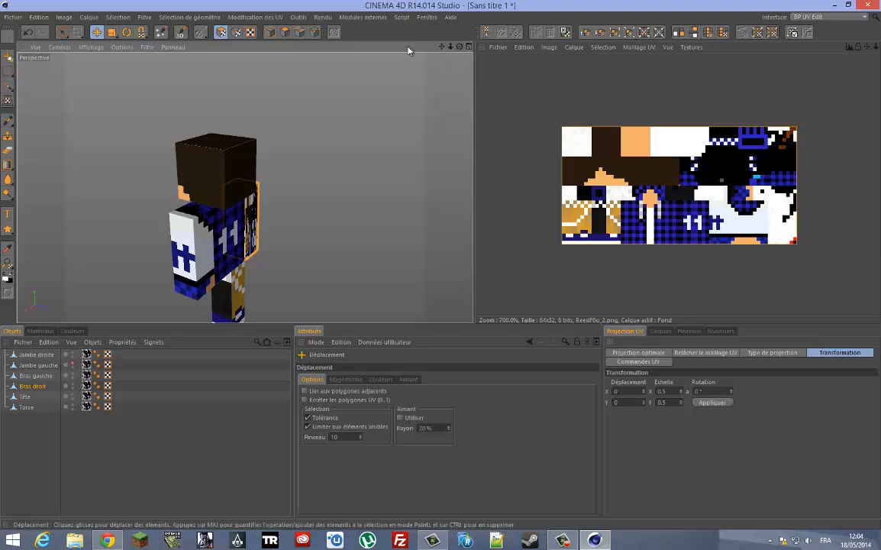
{"action": "left_click_drag", "start_coordinate": [459, 48], "coordinate": [475, 265]}
{"action": "key", "text": "t"}
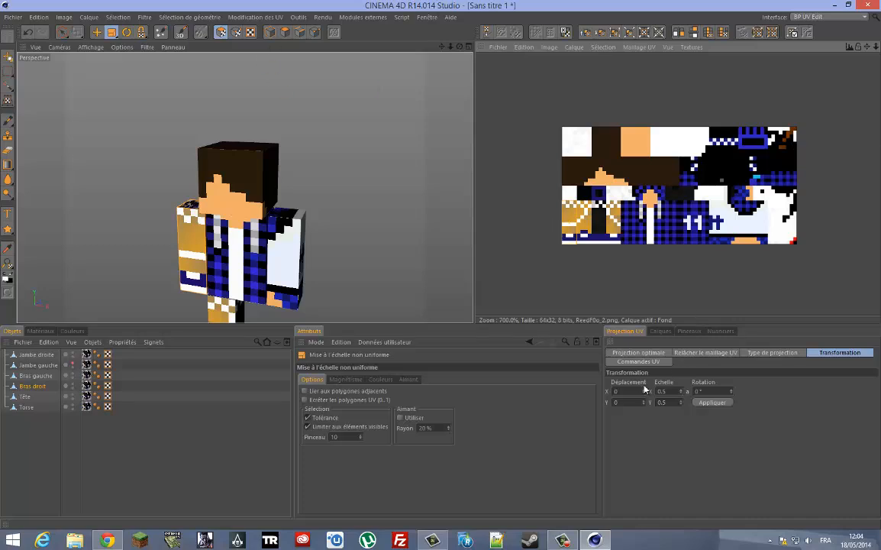
Mirror the UVs of Bras droit's front face horizontally by applying a scale of X -1, Y 1.
{"action": "left_click_drag", "start_coordinate": [666, 392], "coordinate": [563, 383]}
{"action": "type", "text": "-1"}
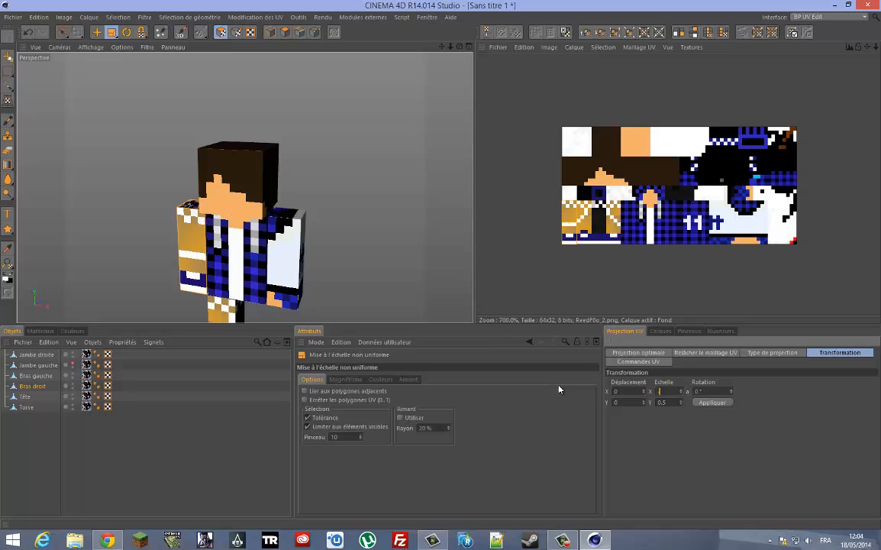
{"action": "left_click", "coordinate": [715, 403]}
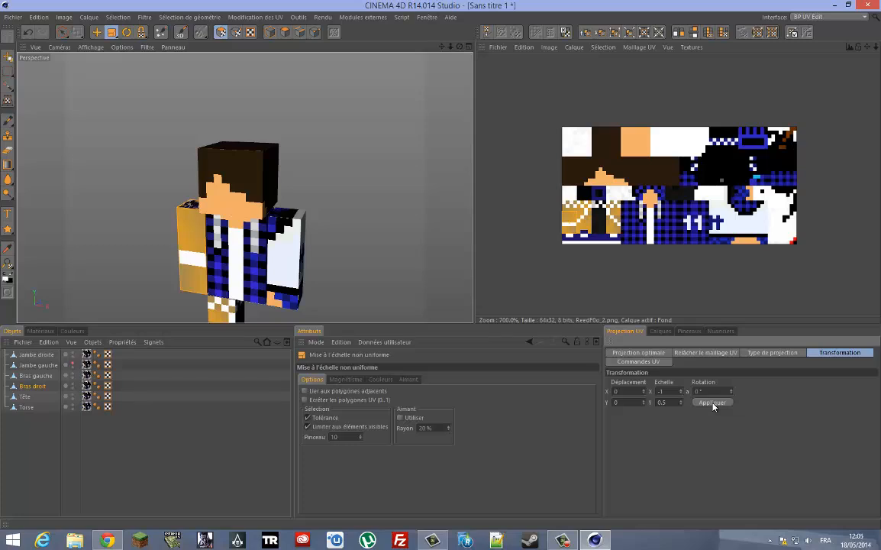
{"action": "left_click", "coordinate": [712, 402]}
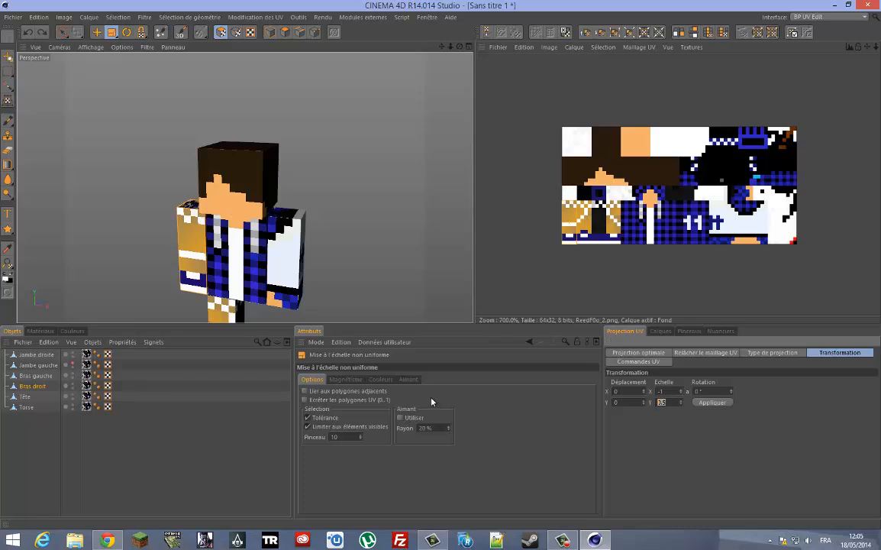
{"action": "left_click", "coordinate": [713, 403]}
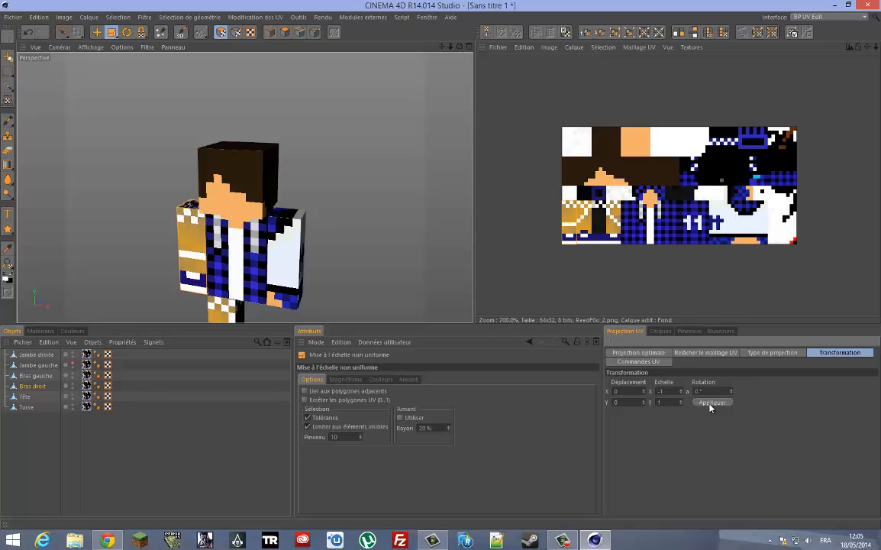
Move the UVs of Bras droit's front, outer, back and inner faces onto the matching white sleeve strips of the skin.
{"action": "left_click", "coordinate": [97, 33]}
{"action": "left_click_drag", "start_coordinate": [574, 229], "coordinate": [477, 268]}
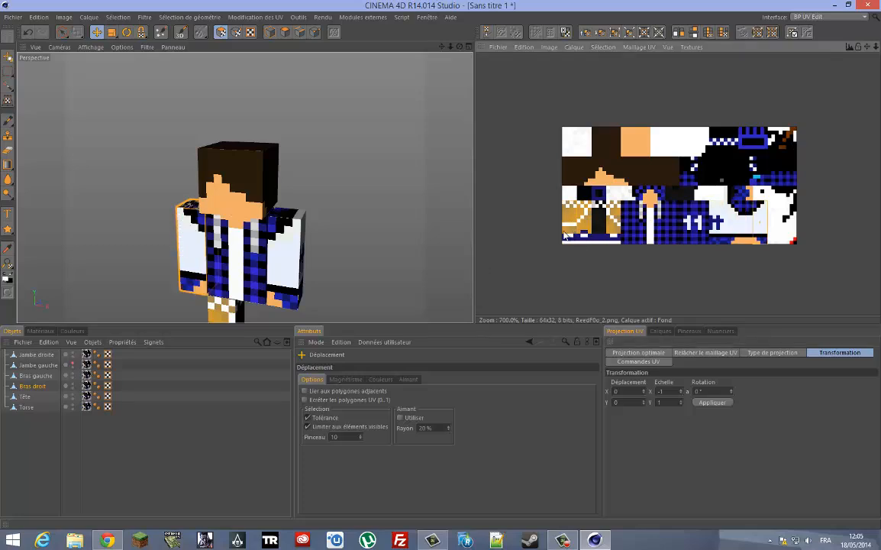
{"action": "left_click_drag", "start_coordinate": [460, 47], "coordinate": [488, 263]}
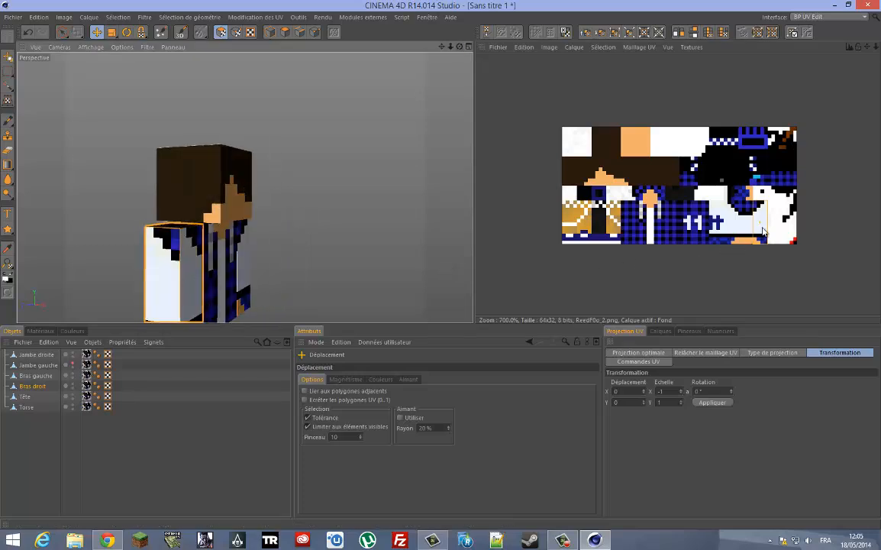
{"action": "left_click_drag", "start_coordinate": [762, 228], "coordinate": [247, 296]}
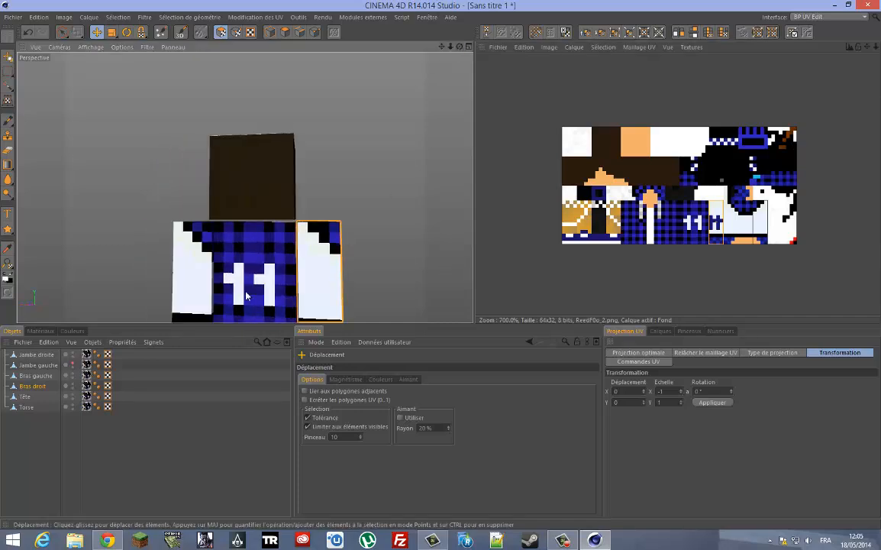
{"action": "left_click_drag", "start_coordinate": [771, 267], "coordinate": [476, 265]}
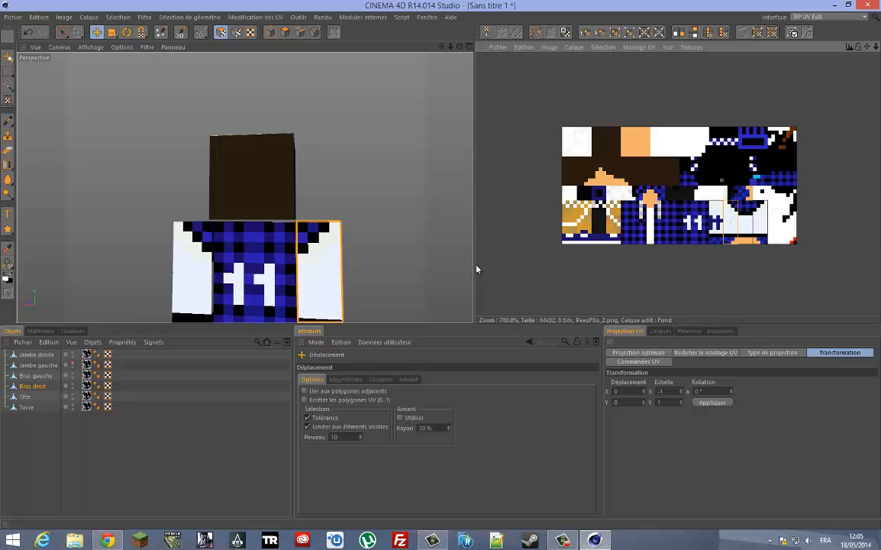
{"action": "left_click_drag", "start_coordinate": [450, 47], "coordinate": [443, 269]}
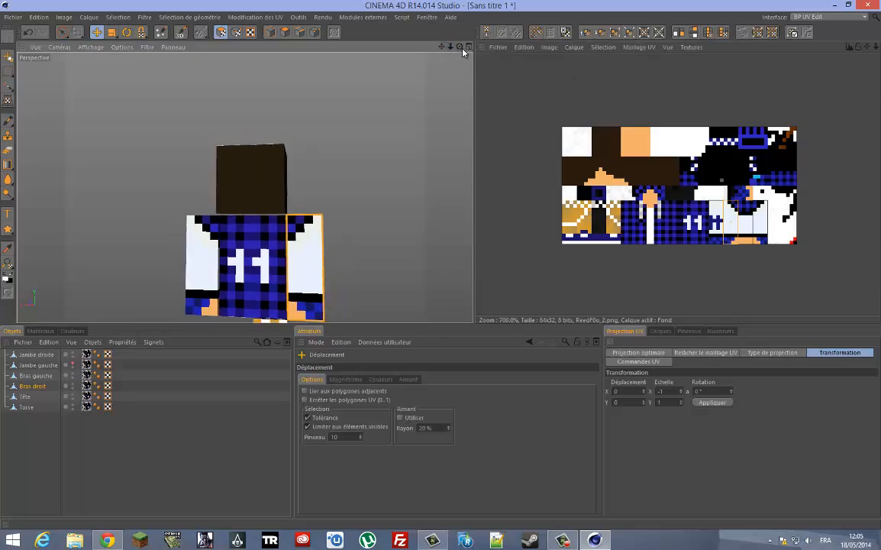
{"action": "left_click_drag", "start_coordinate": [461, 47], "coordinate": [445, 268]}
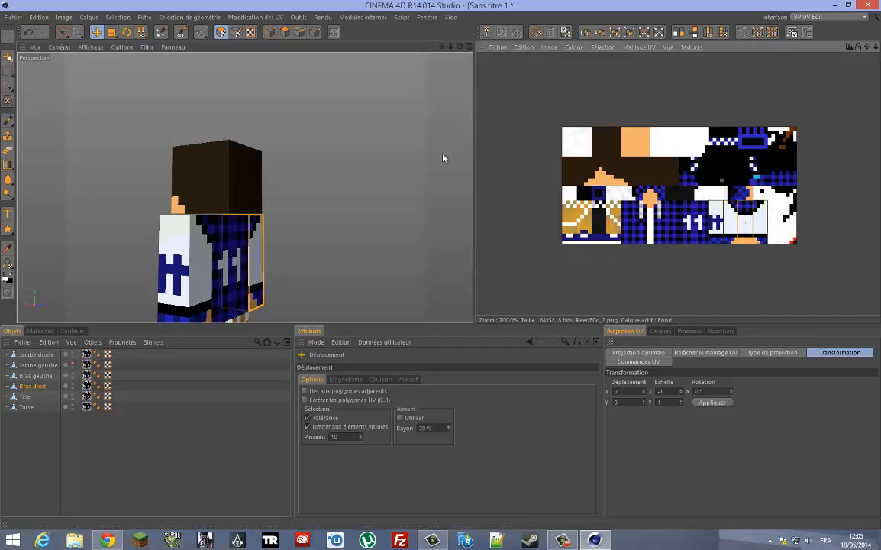
Shrink Bras droit's top and bottom face UVs by X 0.5, Y 1, followed by repeated 0.5, 0.5, and place them on the blue sleeve square.
{"action": "left_click_drag", "start_coordinate": [460, 48], "coordinate": [443, 279]}
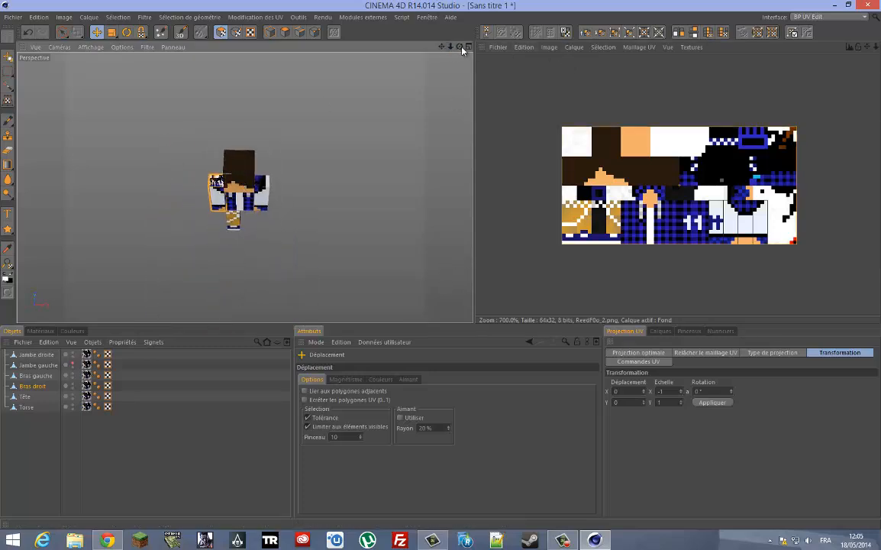
{"action": "left_click_drag", "start_coordinate": [460, 47], "coordinate": [189, 299]}
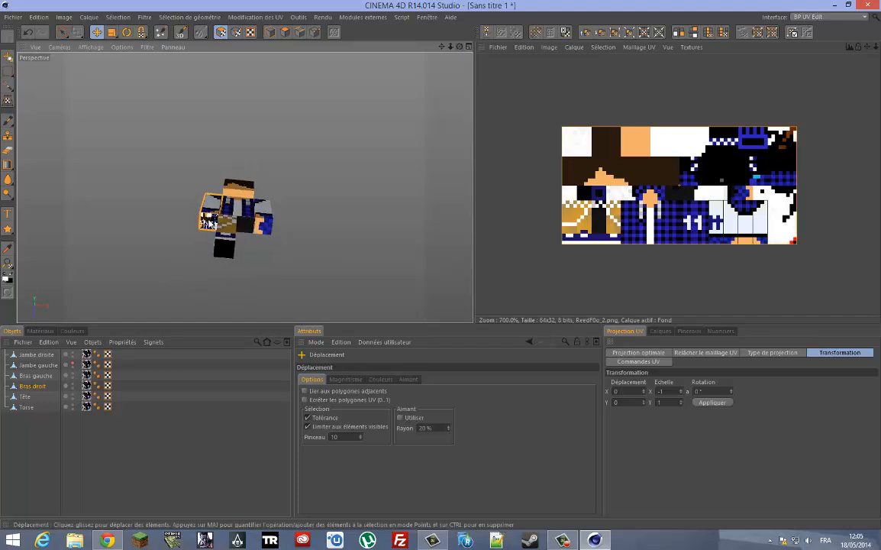
{"action": "left_click_drag", "start_coordinate": [462, 48], "coordinate": [508, 395]}
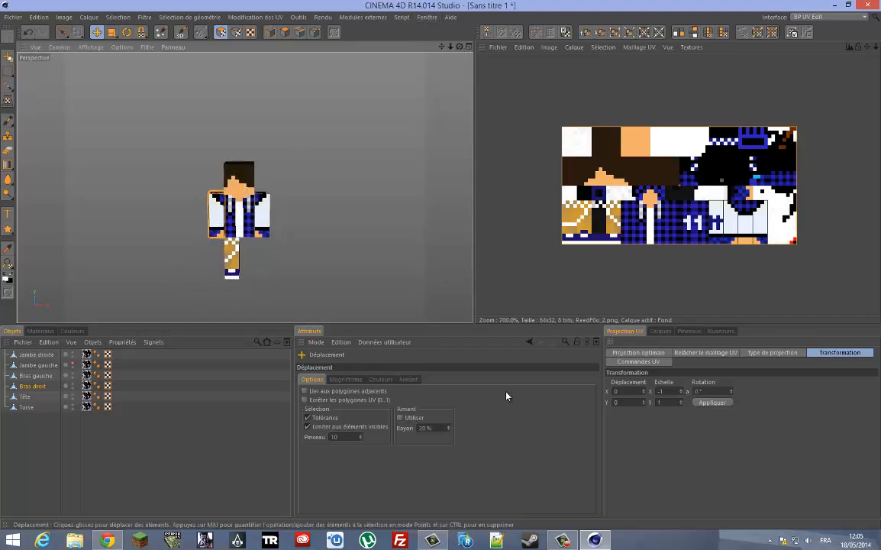
{"action": "type", "text": "0.5"}
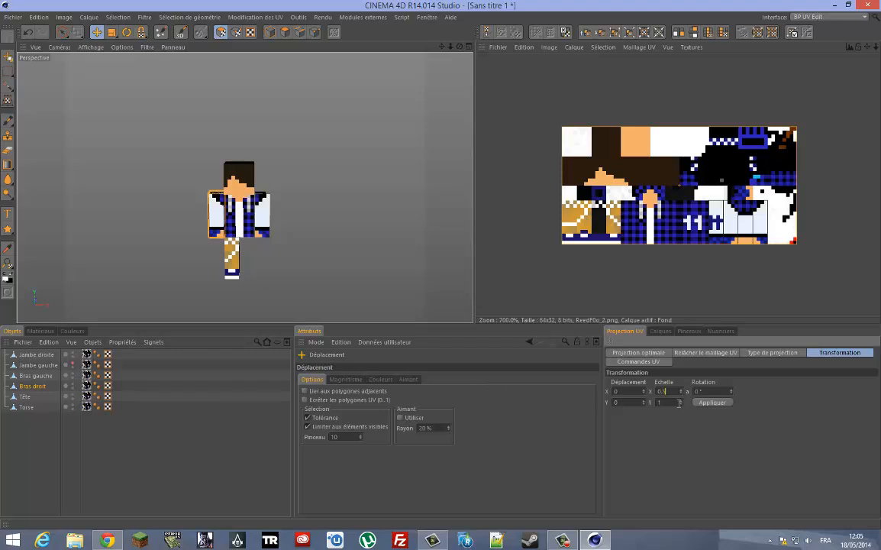
{"action": "left_click", "coordinate": [712, 403]}
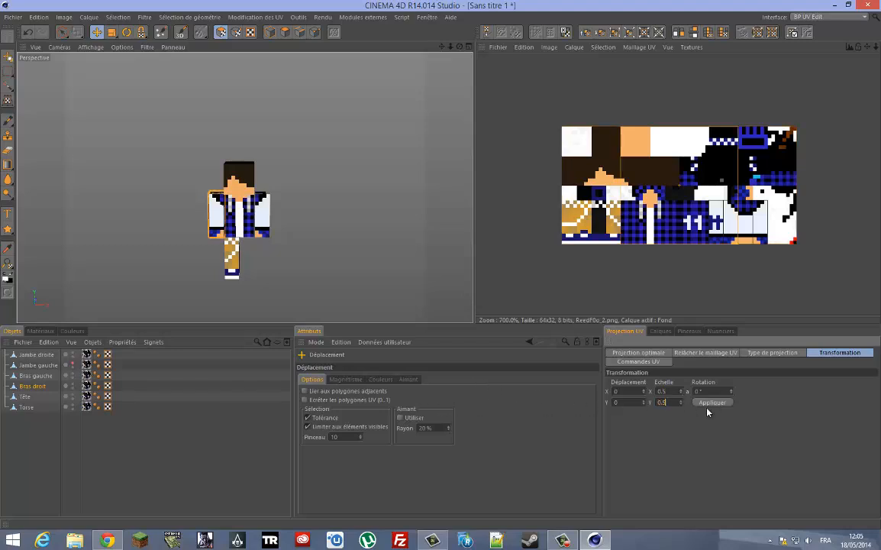
{"action": "left_click", "coordinate": [718, 403]}
{"action": "left_click", "coordinate": [717, 404]}
{"action": "left_click", "coordinate": [717, 404]}
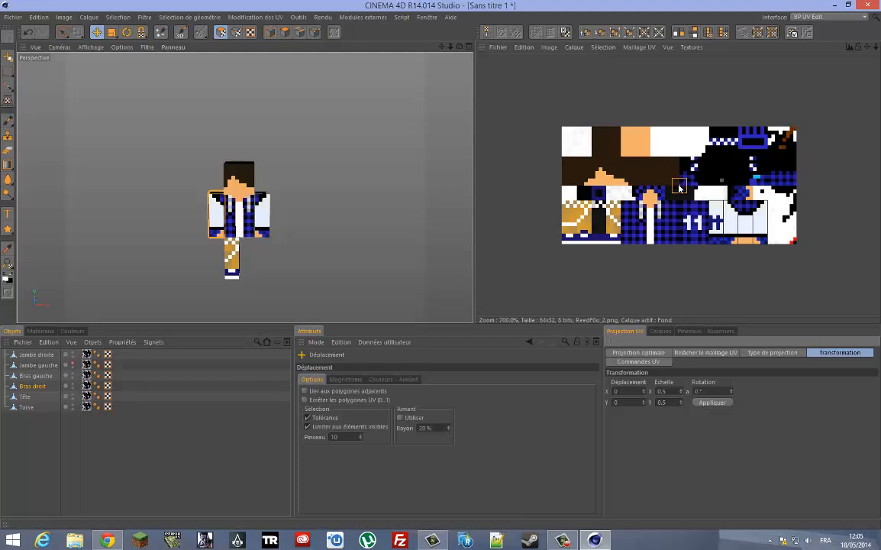
{"action": "left_click_drag", "start_coordinate": [679, 186], "coordinate": [731, 192]}
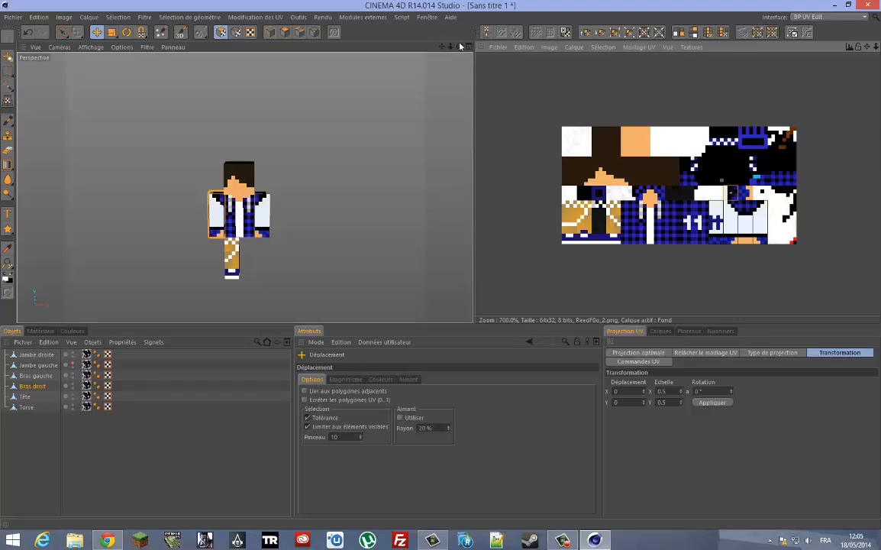
Move the UVs of Bras droit's bottom face onto the adjacent blue and orange hand square.
{"action": "left_click_drag", "start_coordinate": [444, 271], "coordinate": [297, 193], "text": "alt"}
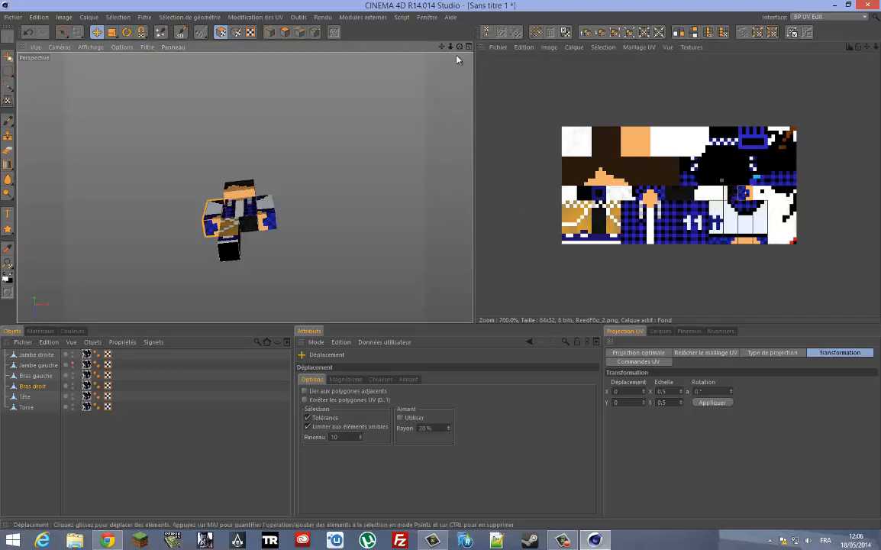
{"action": "left_click_drag", "start_coordinate": [460, 48], "coordinate": [199, 332]}
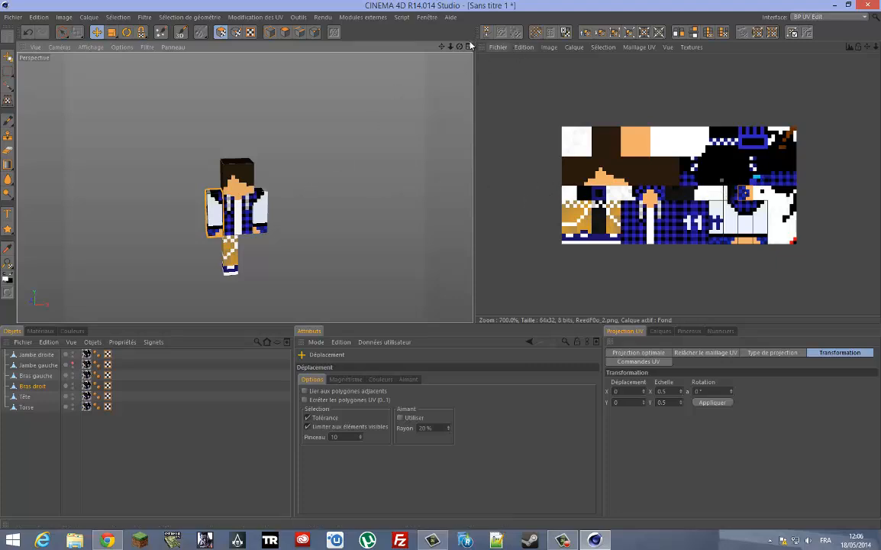
{"action": "left_click_drag", "start_coordinate": [459, 48], "coordinate": [437, 267]}
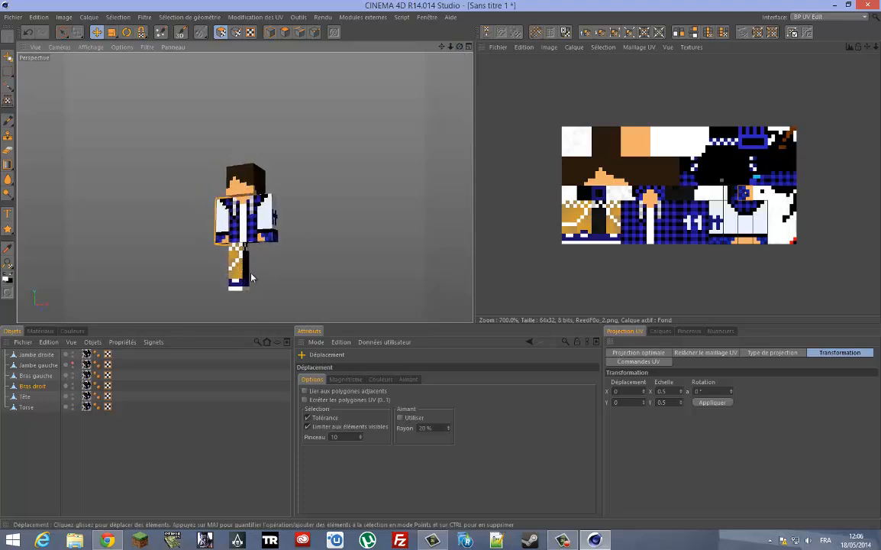
Make Jambe gauche visible, select it, and scale its side face UVs non-uniformly down to the first gold trouser strip.
{"action": "double_click", "coordinate": [73, 363]}
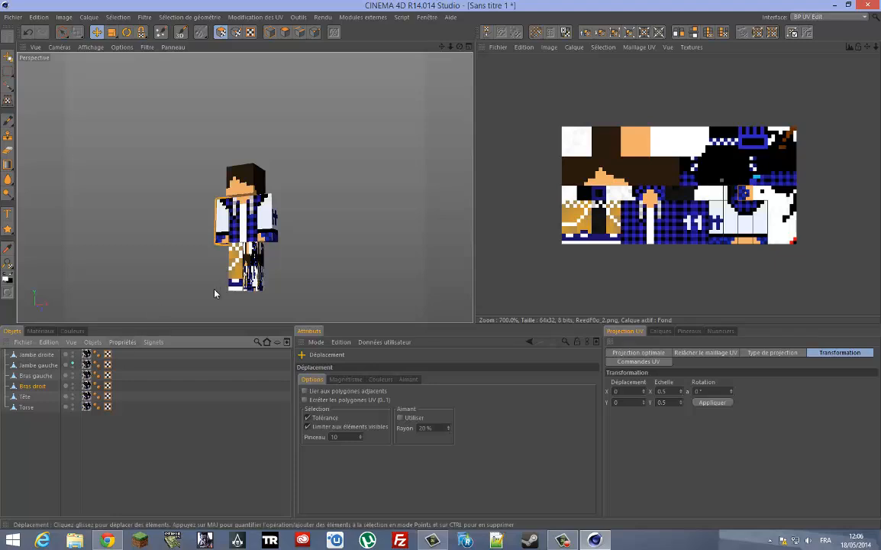
{"action": "left_click", "coordinate": [67, 365]}
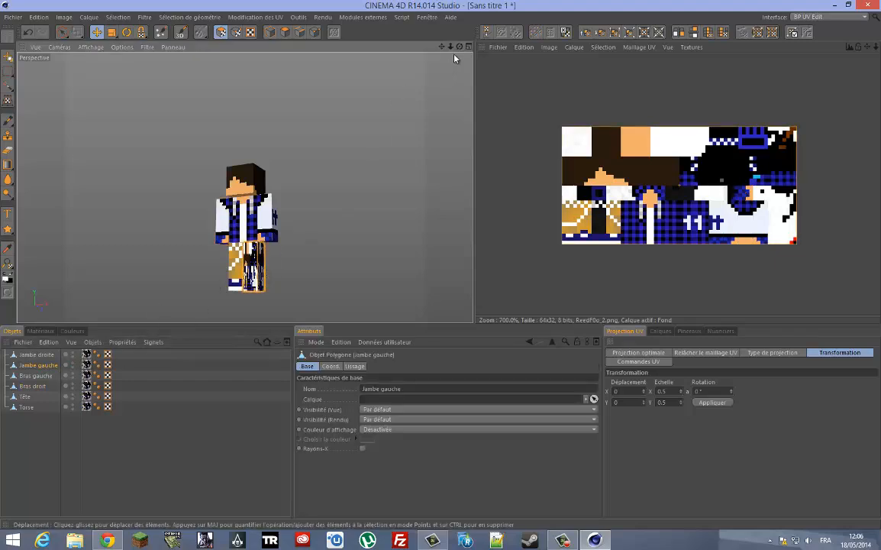
{"action": "left_click_drag", "start_coordinate": [454, 59], "coordinate": [313, 252], "text": "alt"}
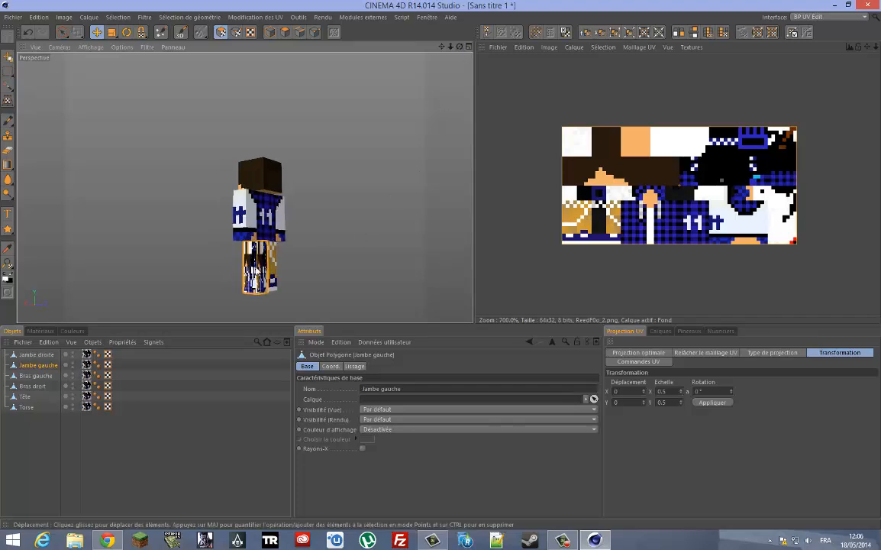
{"action": "left_click_drag", "start_coordinate": [460, 47], "coordinate": [294, 225]}
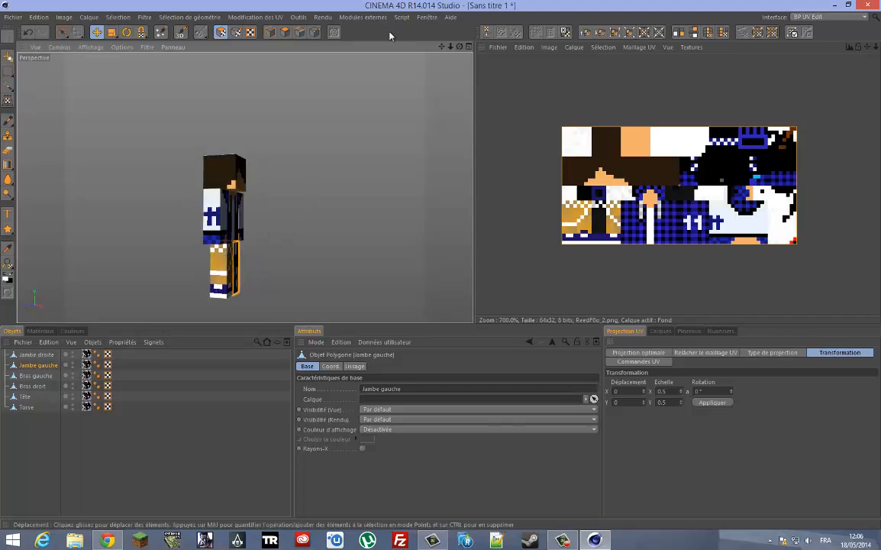
{"action": "left_click_drag", "start_coordinate": [459, 47], "coordinate": [450, 270]}
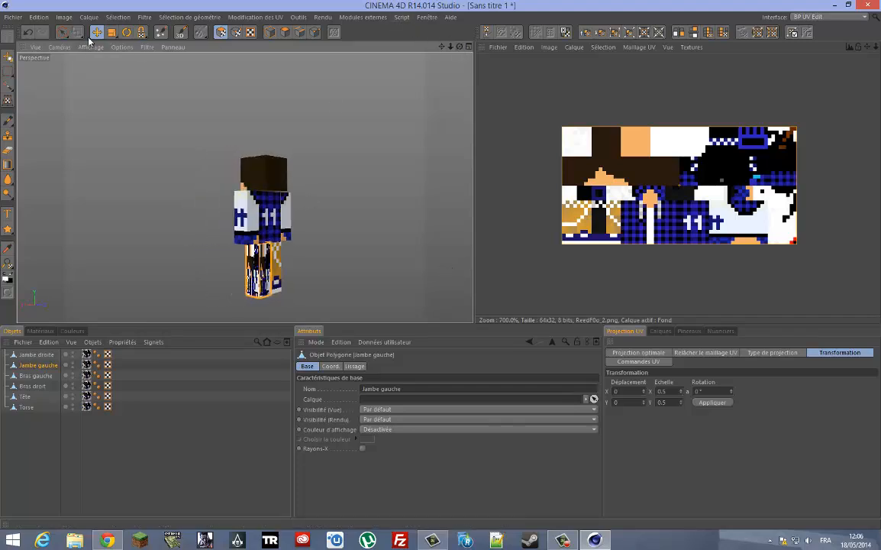
{"action": "left_click", "coordinate": [112, 32]}
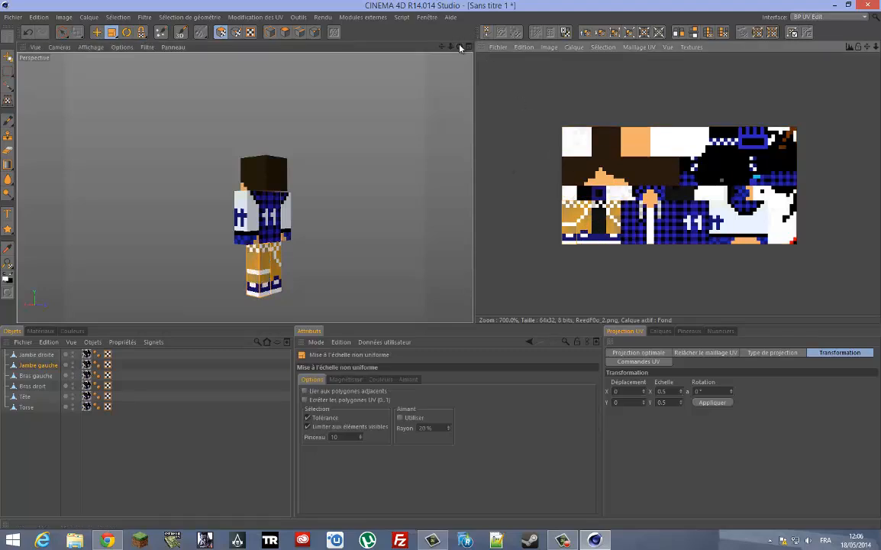
Move the UVs of Jambe gauche's front, back and inner faces onto the matching gold and black trouser strips.
{"action": "left_click_drag", "start_coordinate": [459, 47], "coordinate": [525, 119]}
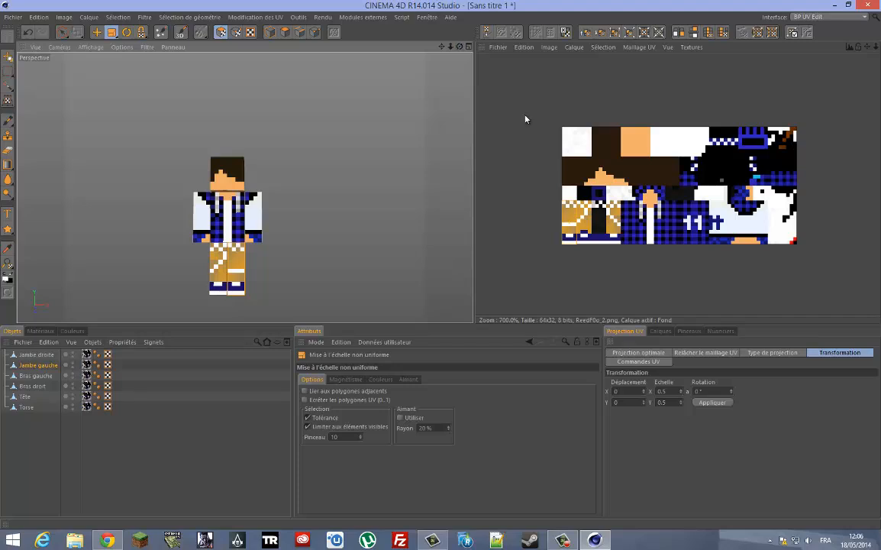
{"action": "key", "text": "e"}
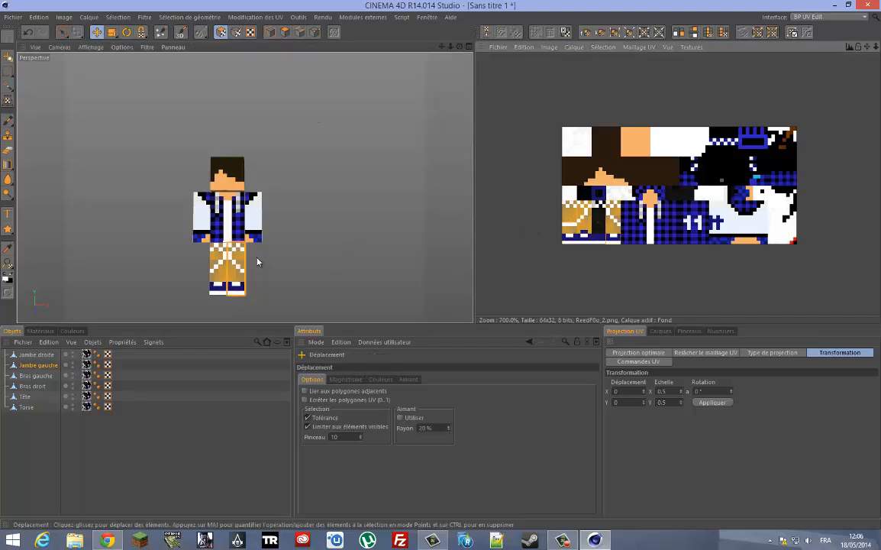
{"action": "left_click_drag", "start_coordinate": [459, 47], "coordinate": [267, 267]}
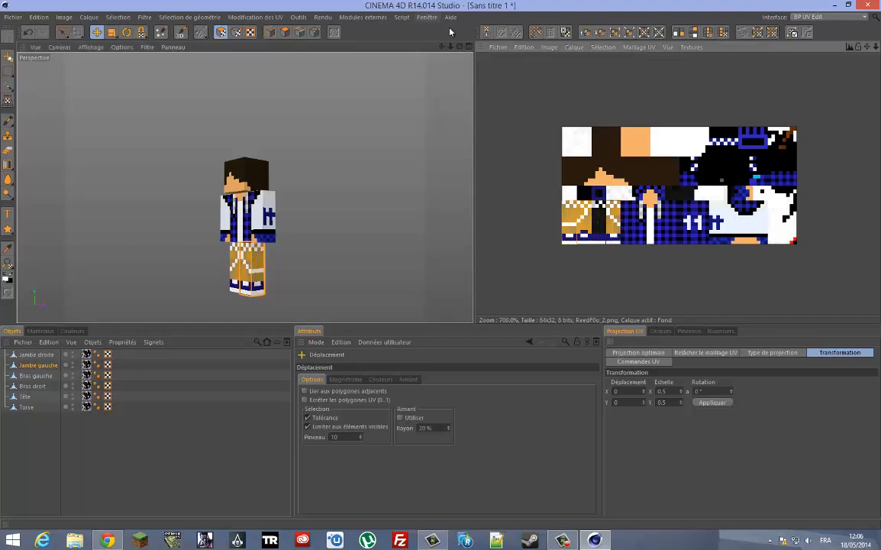
{"action": "left_click_drag", "start_coordinate": [460, 48], "coordinate": [440, 268]}
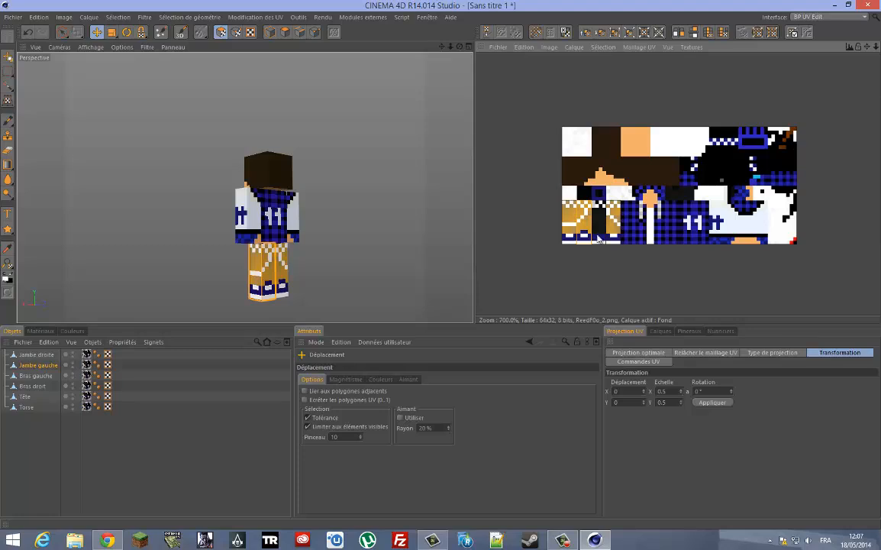
{"action": "left_click_drag", "start_coordinate": [459, 47], "coordinate": [436, 269]}
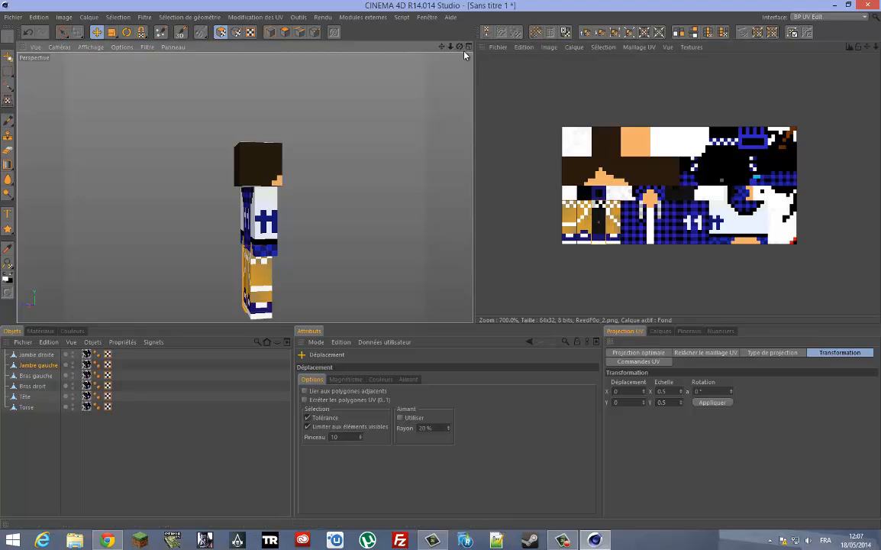
Shrink Jambe gauche's top and bottom face UVs by 0.5, 0.5, by 0.5, 1 and by 0.5, 0.5, and place them on the black and dark blue squares.
{"action": "left_click_drag", "start_coordinate": [459, 48], "coordinate": [321, 207]}
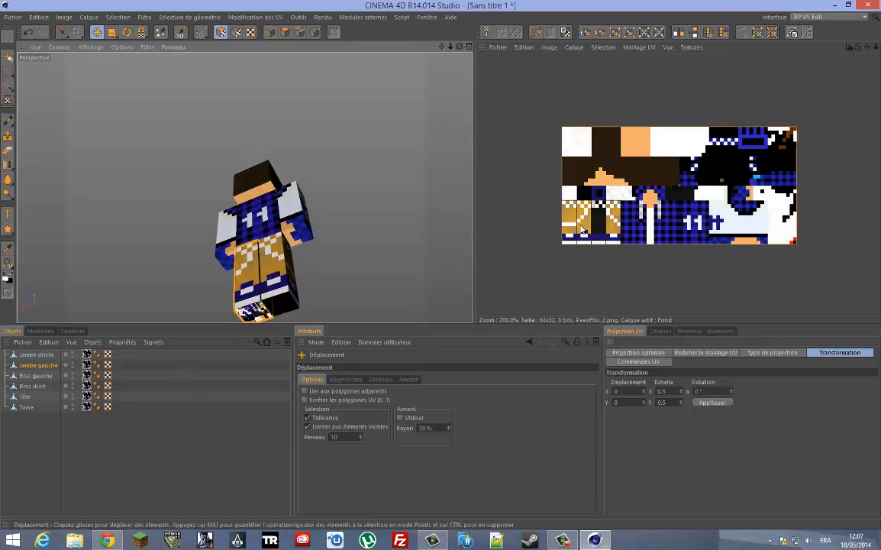
{"action": "left_click", "coordinate": [714, 402]}
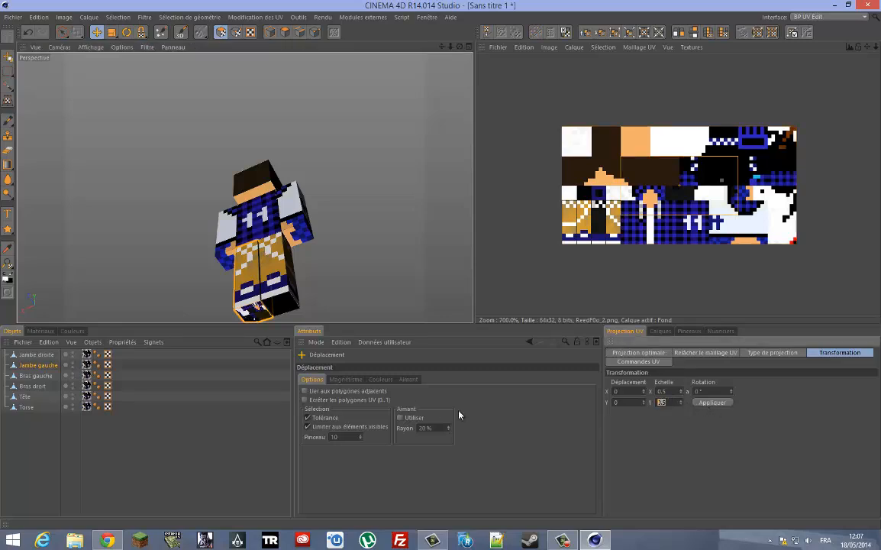
{"action": "left_click", "coordinate": [716, 403]}
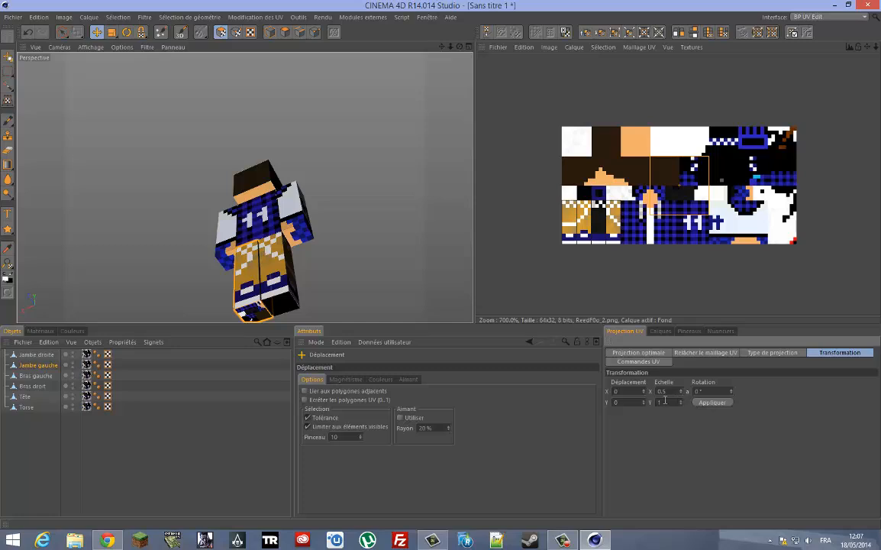
{"action": "left_click", "coordinate": [699, 402]}
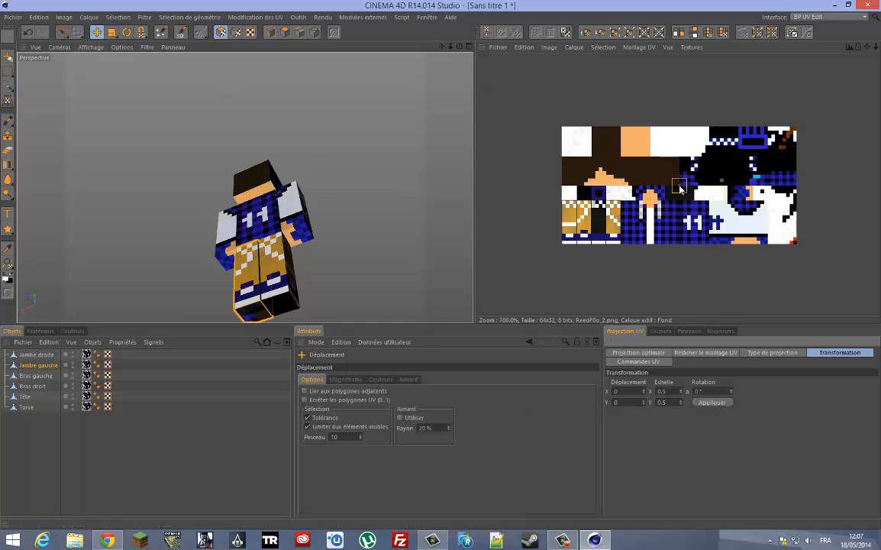
{"action": "left_click_drag", "start_coordinate": [677, 186], "coordinate": [581, 194]}
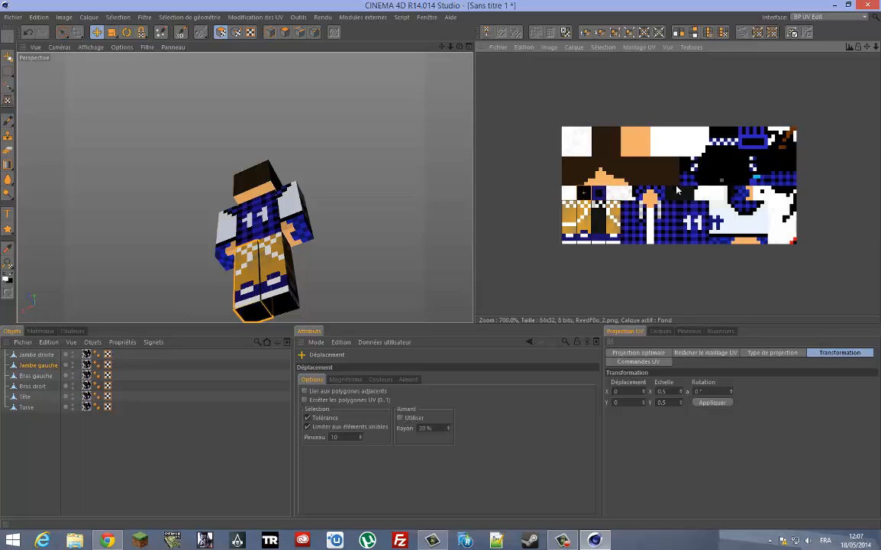
{"action": "left_click_drag", "start_coordinate": [461, 49], "coordinate": [224, 227]}
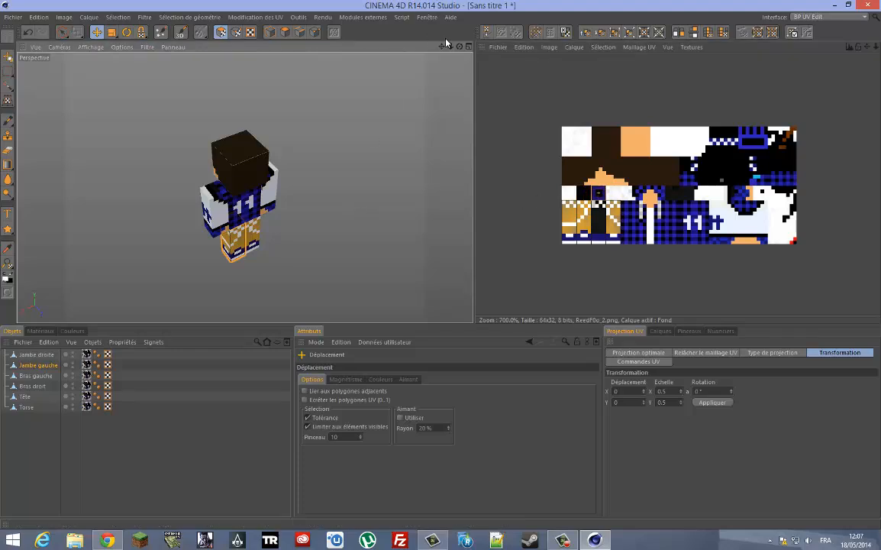
Switch the workspace to the Interface de démarrage layout and render the textured character in the perspective view.
{"action": "mouse_move", "coordinate": [442, 264]}
{"action": "left_mouse_down"}
{"action": "mouse_move", "coordinate": [451, 269]}
{"action": "mouse_move", "coordinate": [439, 265]}
{"action": "mouse_move", "coordinate": [443, 271]}
{"action": "left_mouse_up"}
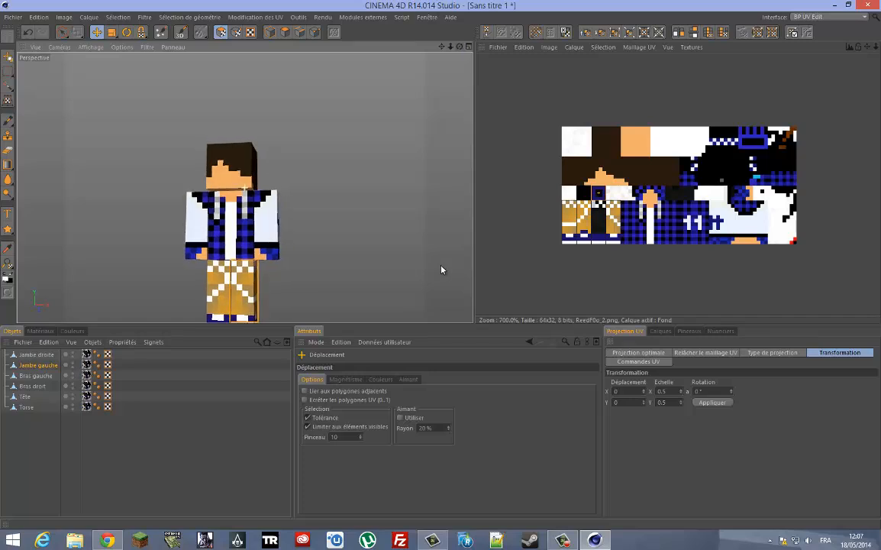
{"action": "left_click", "coordinate": [828, 16]}
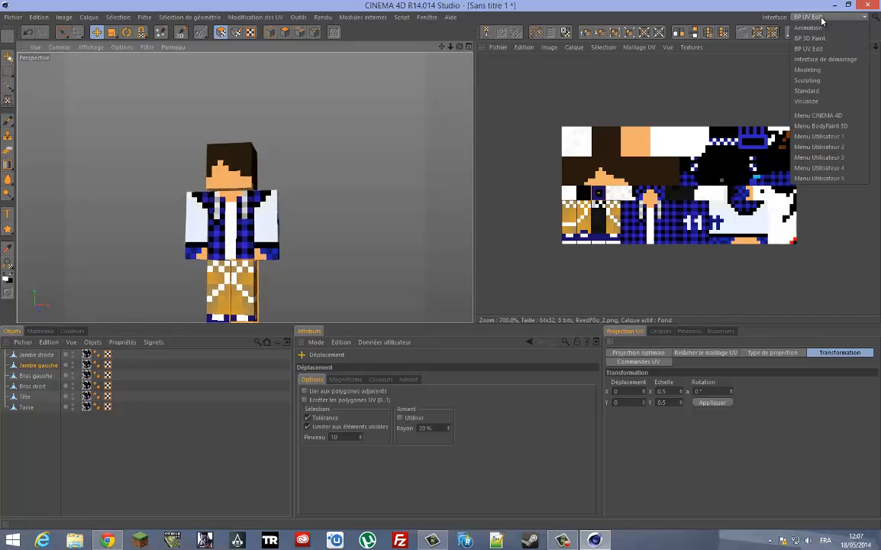
{"action": "left_click", "coordinate": [821, 59]}
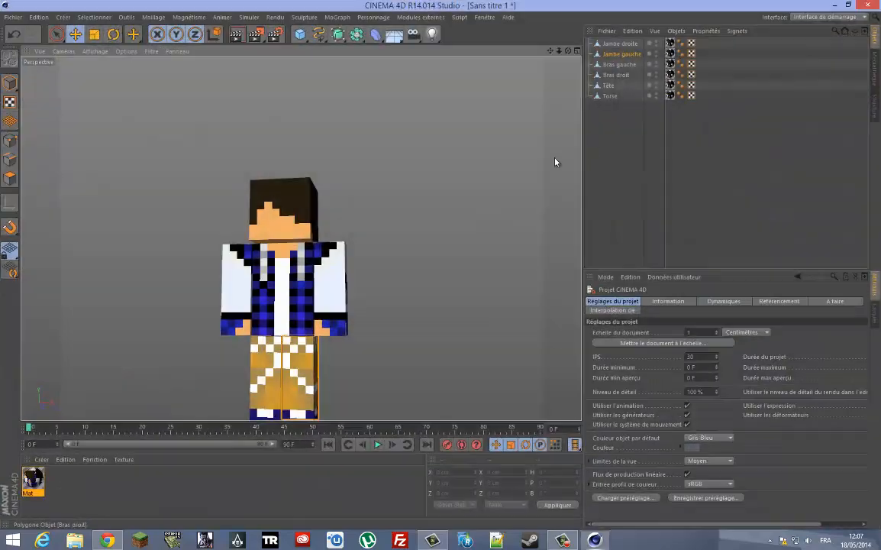
{"action": "left_click_drag", "start_coordinate": [551, 51], "coordinate": [439, 269]}
{"action": "left_click_drag", "start_coordinate": [567, 52], "coordinate": [447, 269]}
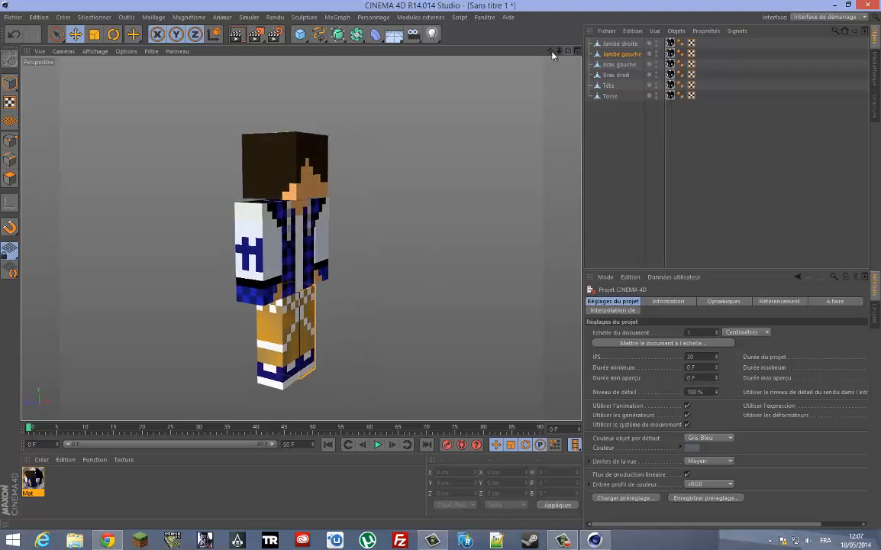
{"action": "left_click", "coordinate": [237, 35]}
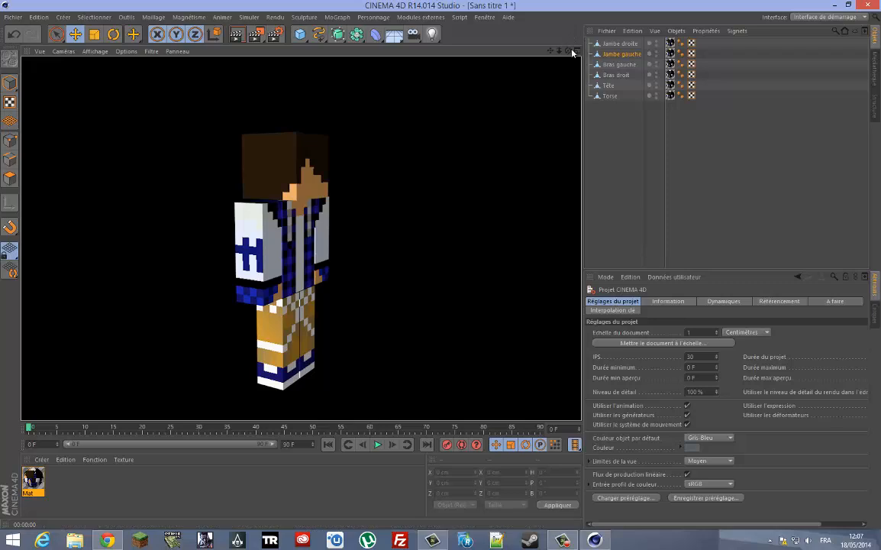
Group all six body parts under one null object and name it Personnage.
{"action": "left_click_drag", "start_coordinate": [567, 50], "coordinate": [441, 267]}
{"action": "left_click_drag", "start_coordinate": [704, 166], "coordinate": [587, 33]}
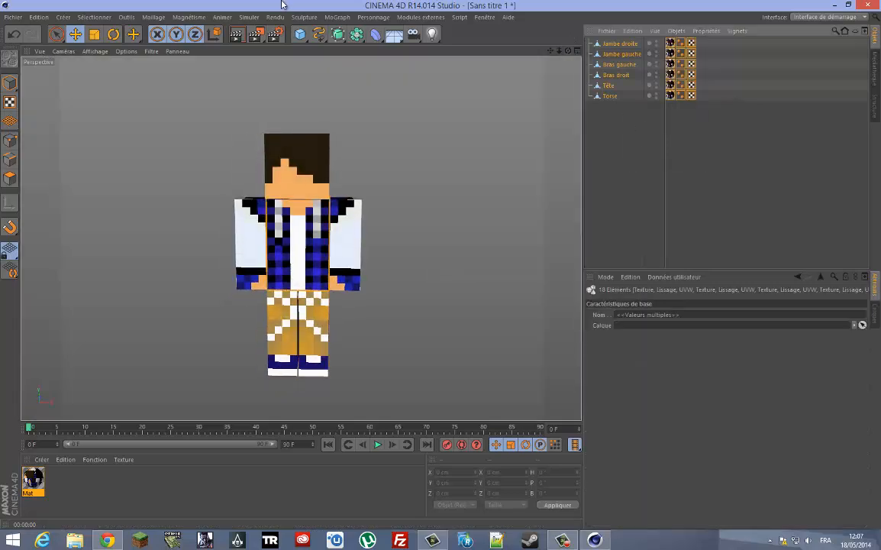
{"action": "key", "text": "alt+g"}
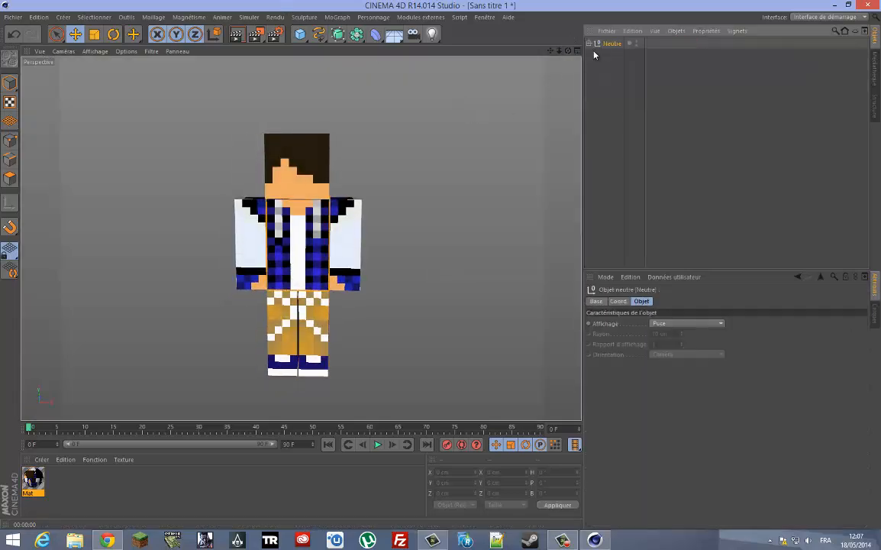
{"action": "double_click", "coordinate": [613, 43]}
{"action": "type", "text": "P"}
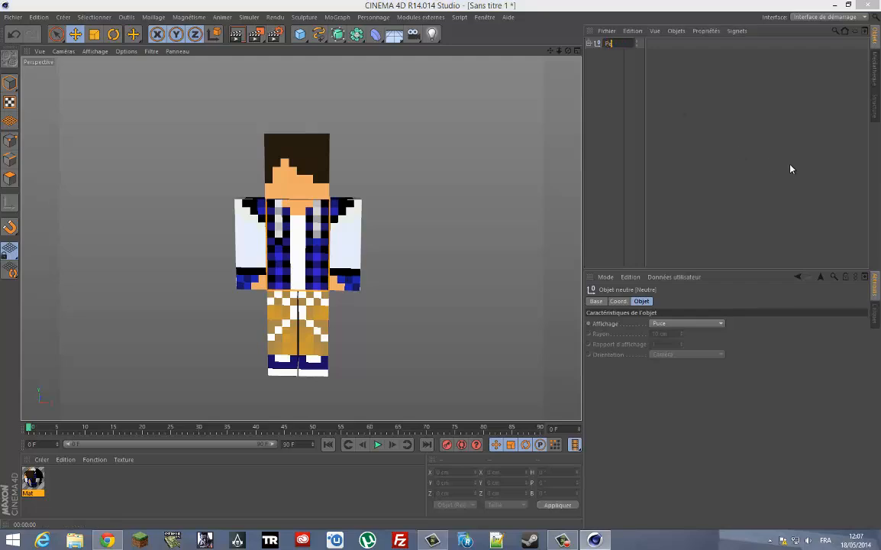
{"action": "type", "text": "ersonnage"}
{"action": "key", "text": "Return"}
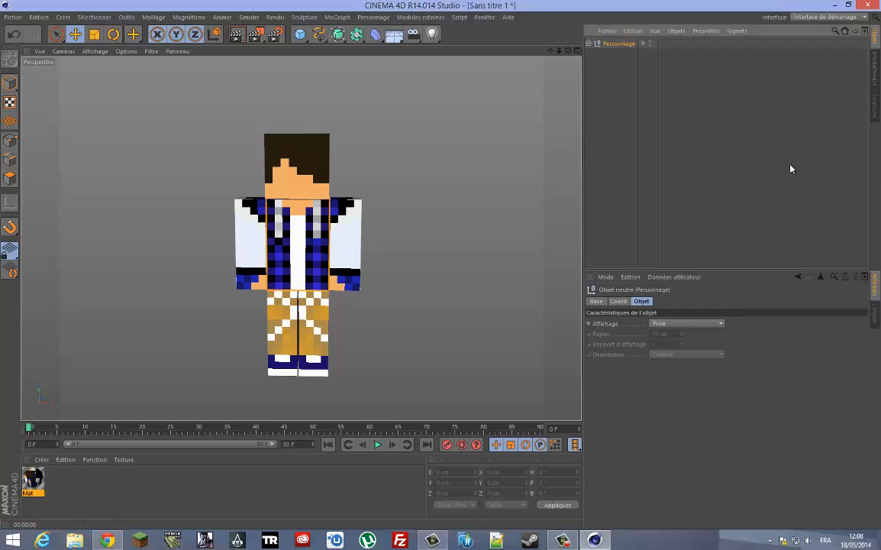
Delete the individual texture tags from all six body parts inside the Personnage group.
{"action": "left_click", "coordinate": [590, 44]}
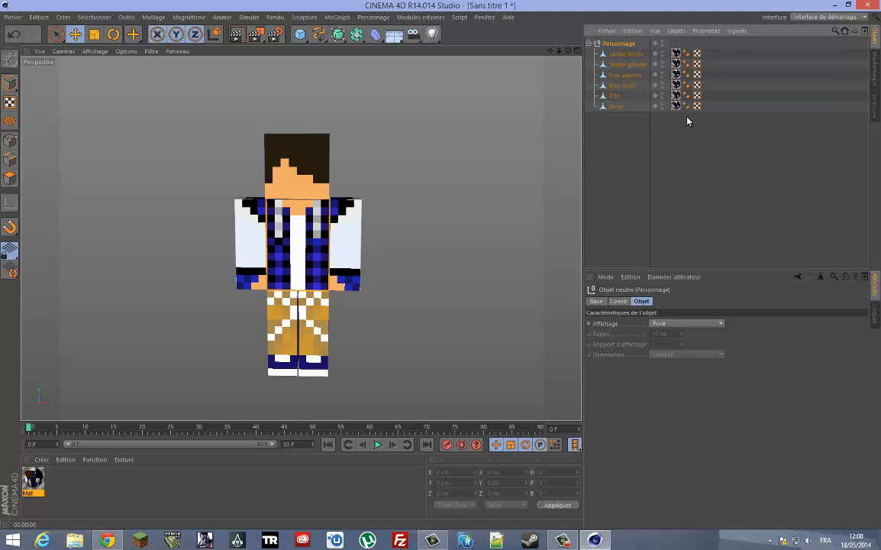
{"action": "left_click_drag", "start_coordinate": [677, 116], "coordinate": [672, 44]}
{"action": "key", "text": "Delete"}
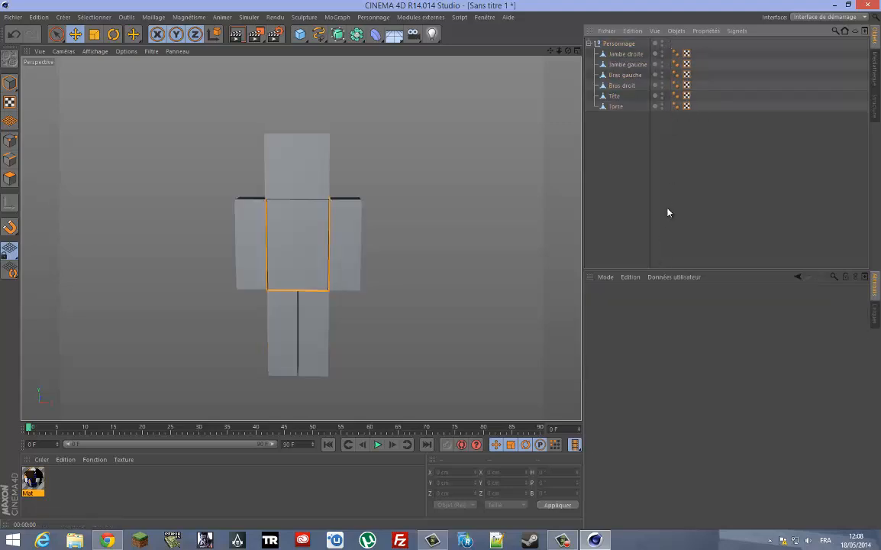
{"action": "left_click", "coordinate": [589, 44]}
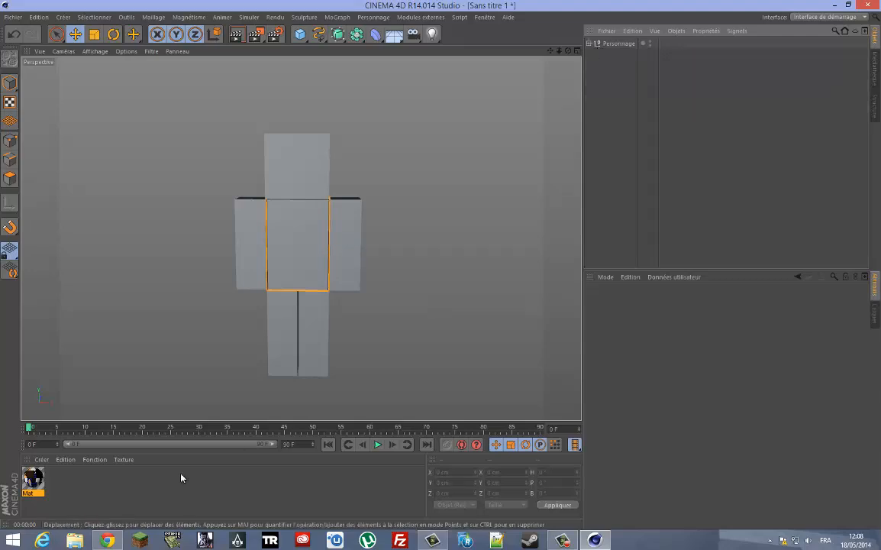
Apply the Mat material to the Personnage group and check the skin from the front and side.
{"action": "left_click_drag", "start_coordinate": [28, 489], "coordinate": [379, 241]}
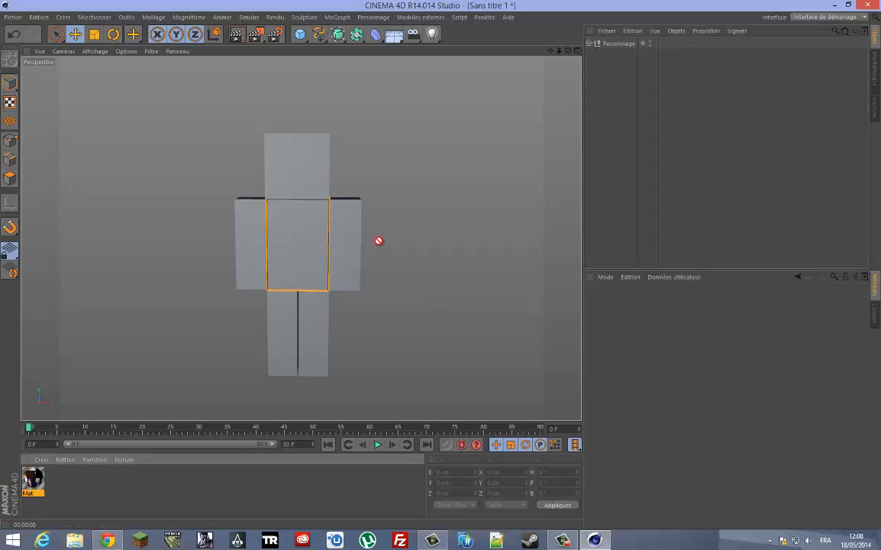
{"action": "left_click_drag", "start_coordinate": [619, 46], "coordinate": [441, 268]}
{"action": "left_click", "coordinate": [649, 154]}
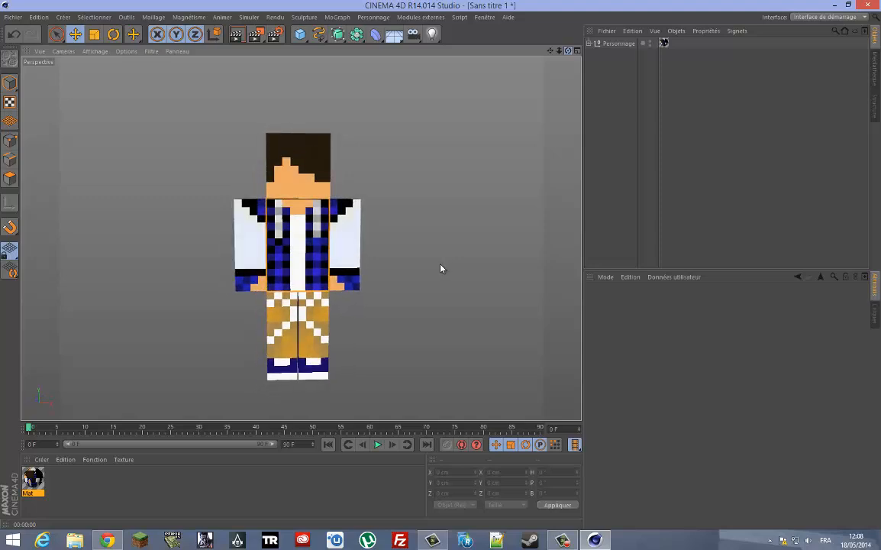
{"action": "mouse_move", "coordinate": [441, 269]}
{"action": "left_mouse_down"}
{"action": "mouse_move", "coordinate": [457, 268]}
{"action": "mouse_move", "coordinate": [442, 267]}
{"action": "left_mouse_up"}
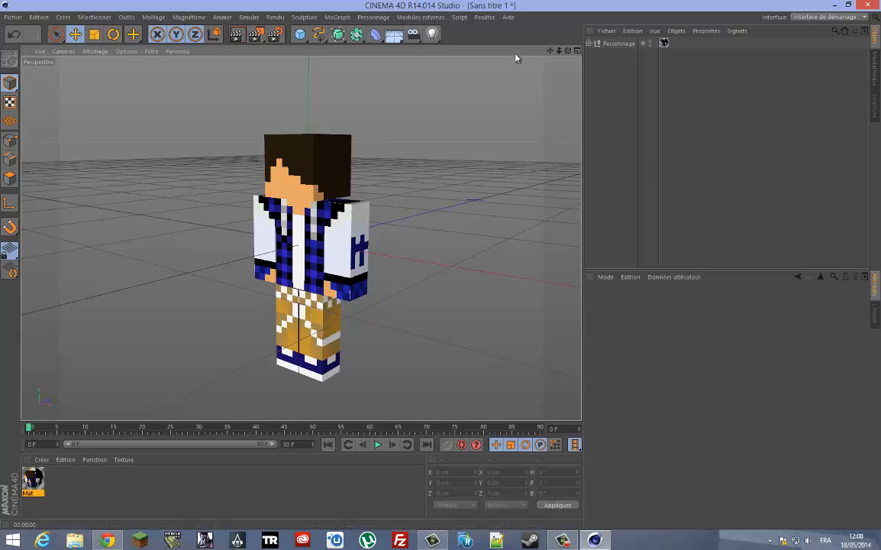
{"action": "left_click_drag", "start_coordinate": [569, 51], "coordinate": [442, 269]}
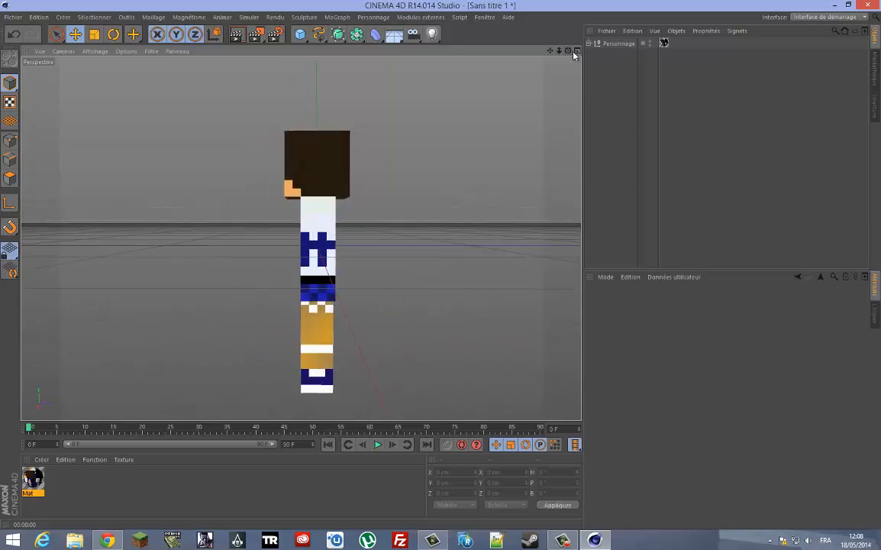